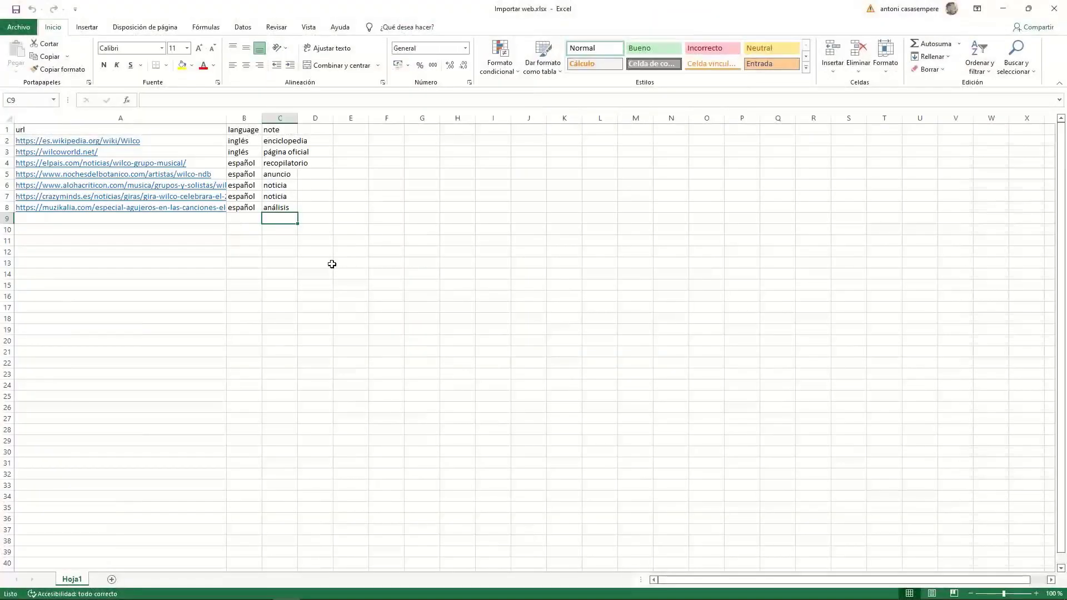
# - Review the url, language and note columns of the Importar web.xlsx link list, and close the workbook without saving
pyautogui.keyDown('ctrl'); pyautogui.scroll(2, 207, 356); pyautogui.keyUp('ctrl')
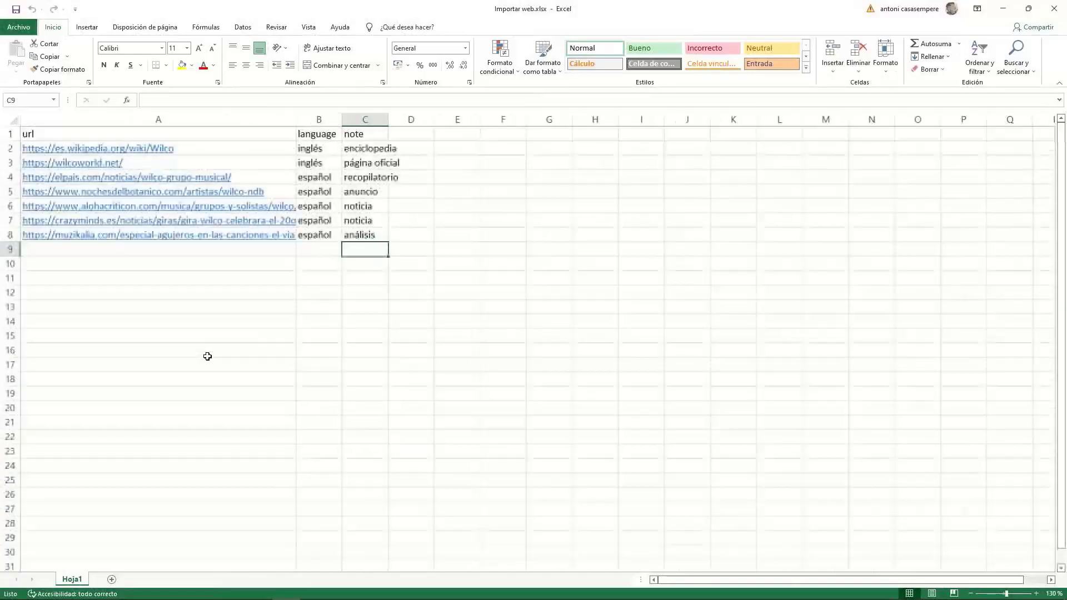
pyautogui.keyDown('ctrl'); pyautogui.scroll(5, 207, 356); pyautogui.keyUp('ctrl')
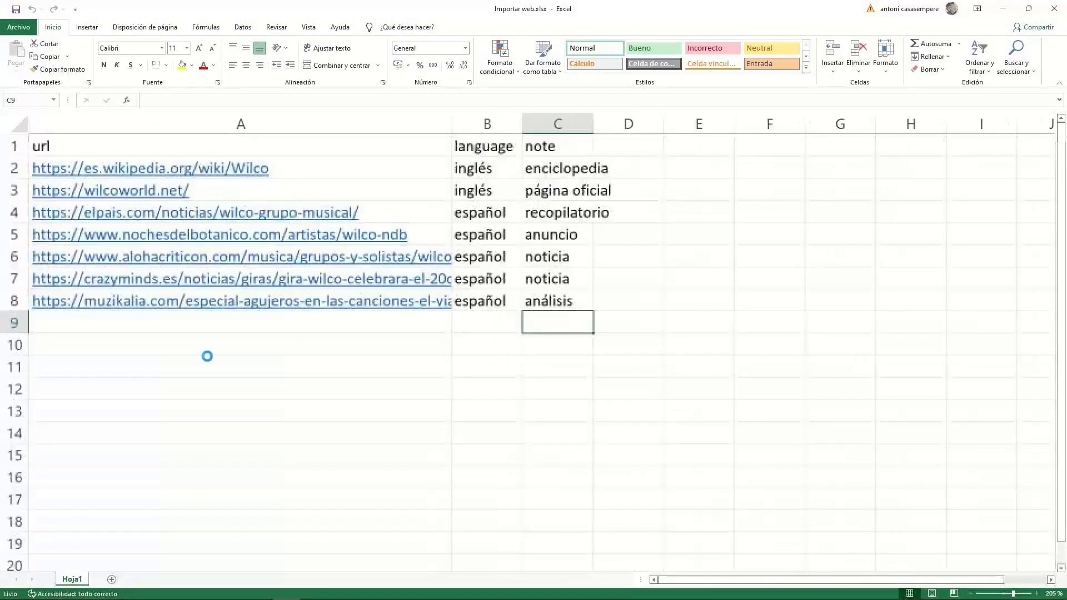
pyautogui.keyDown('ctrl'); pyautogui.scroll(2, 207, 356); pyautogui.keyUp('ctrl')
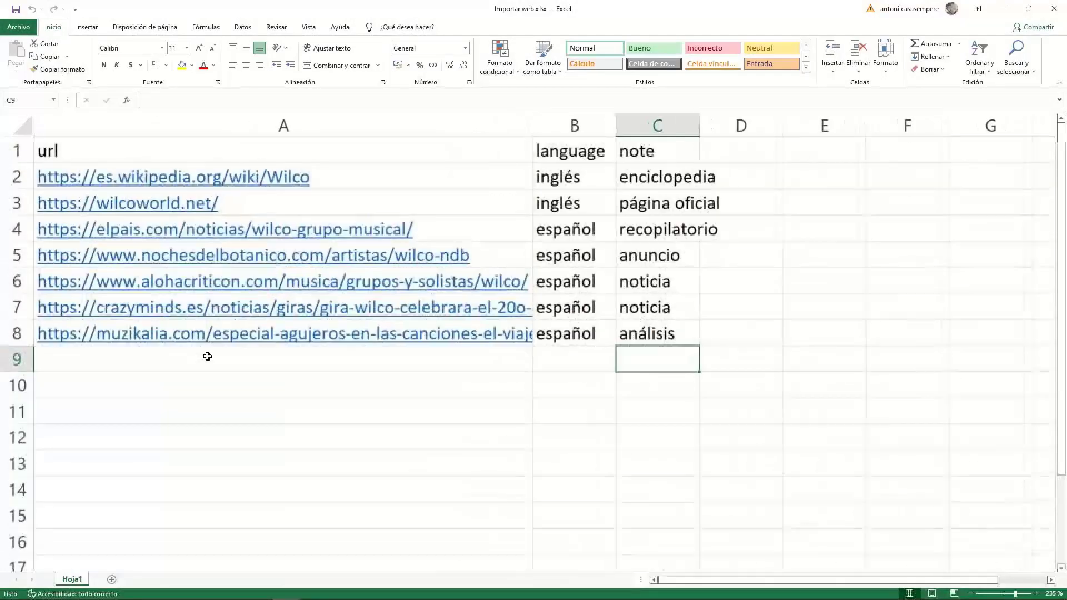
pyautogui.click(64, 150)
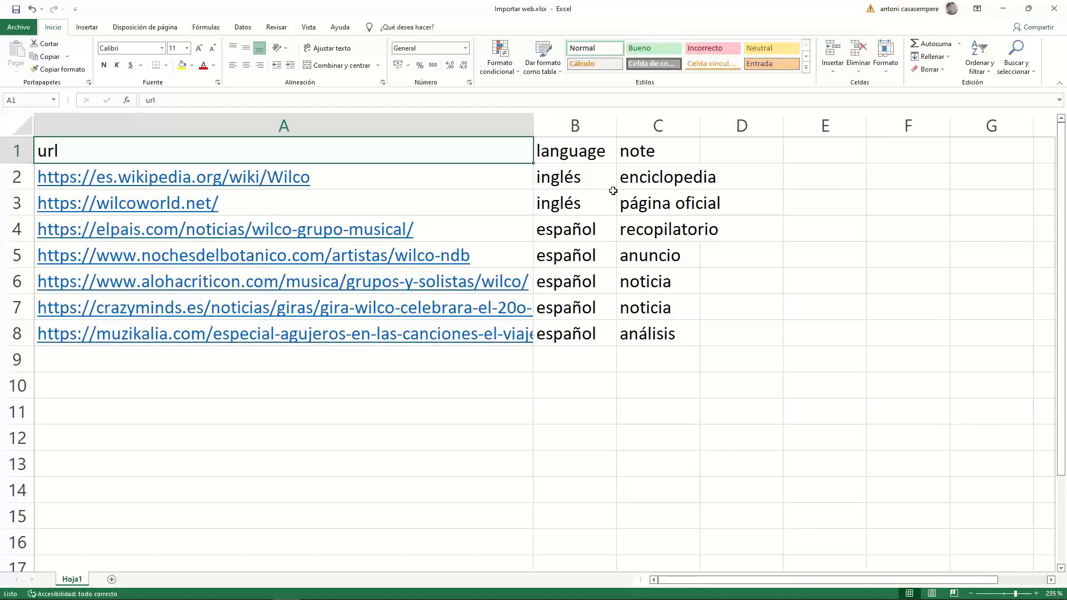
pyautogui.click(574, 153)
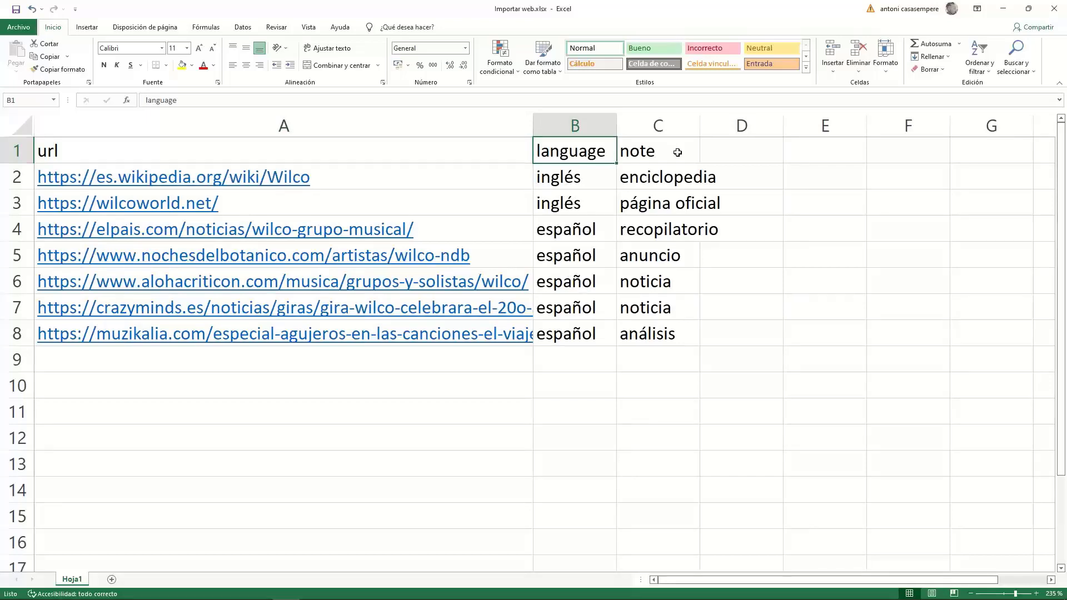
pyautogui.moveTo(700, 124); pyautogui.dragTo(734, 124)
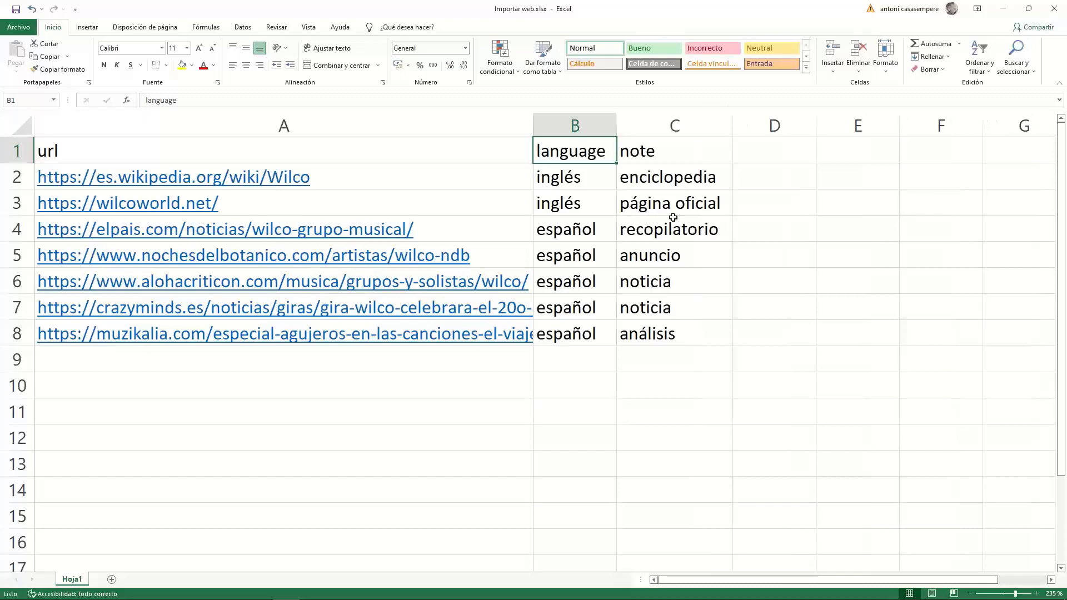
pyautogui.click(671, 149)
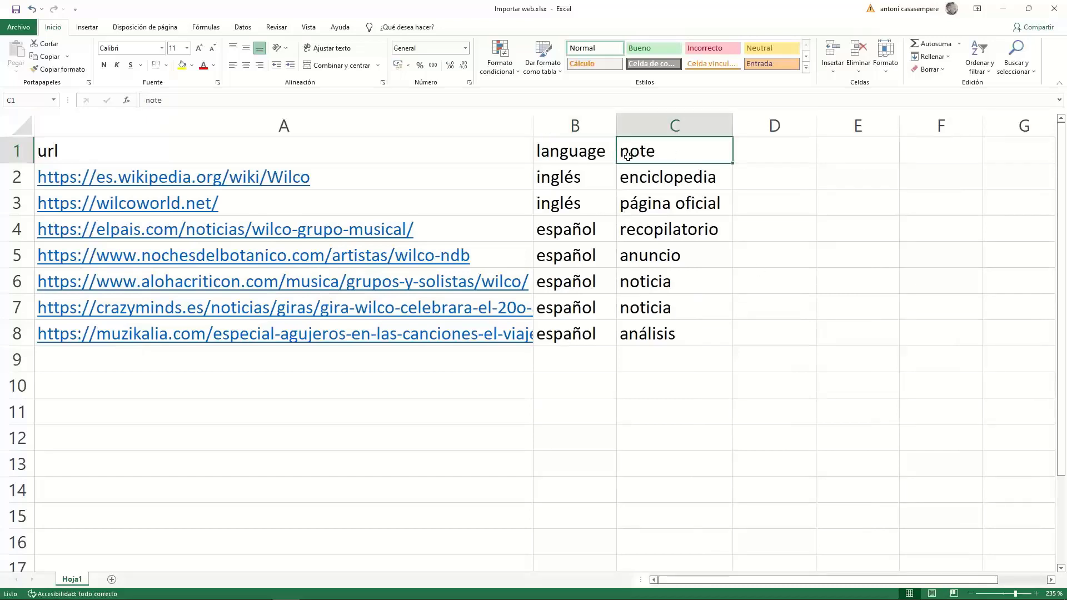
pyautogui.press('Down')
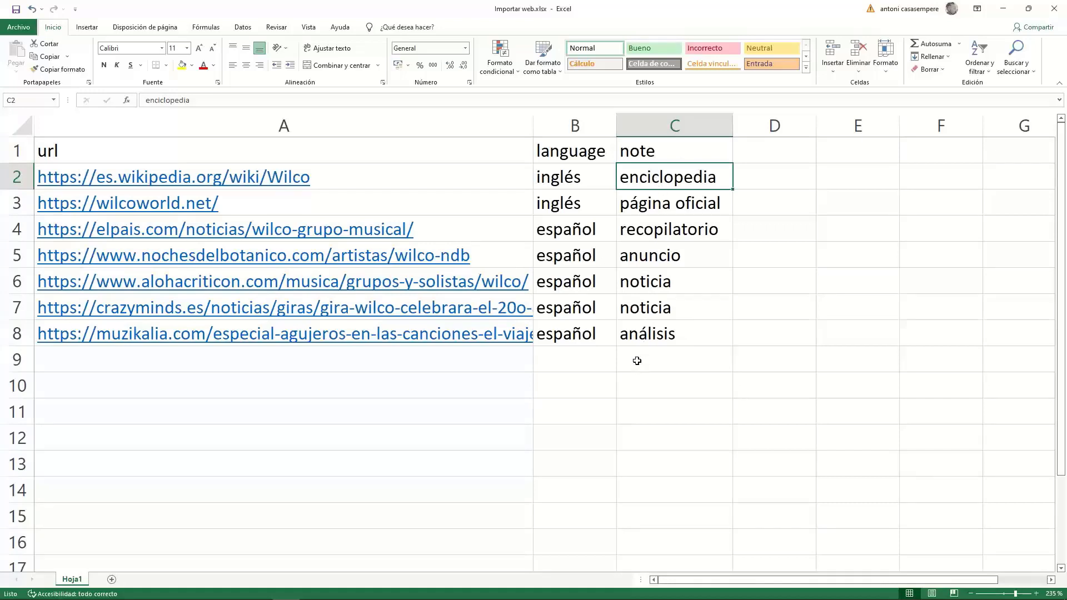
pyautogui.click(1049, 11)
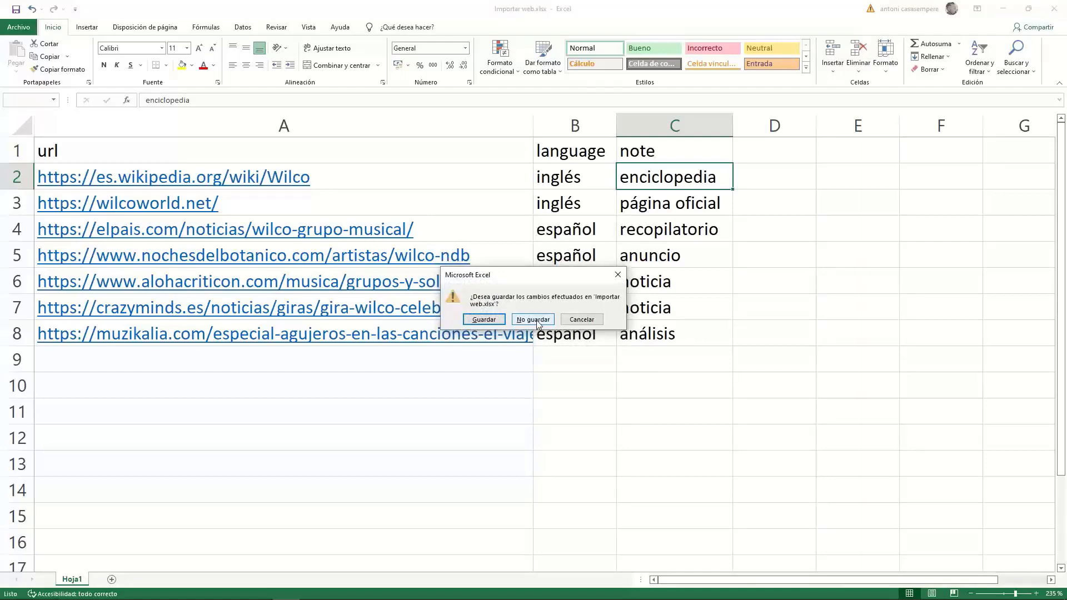
pyautogui.click(534, 320)
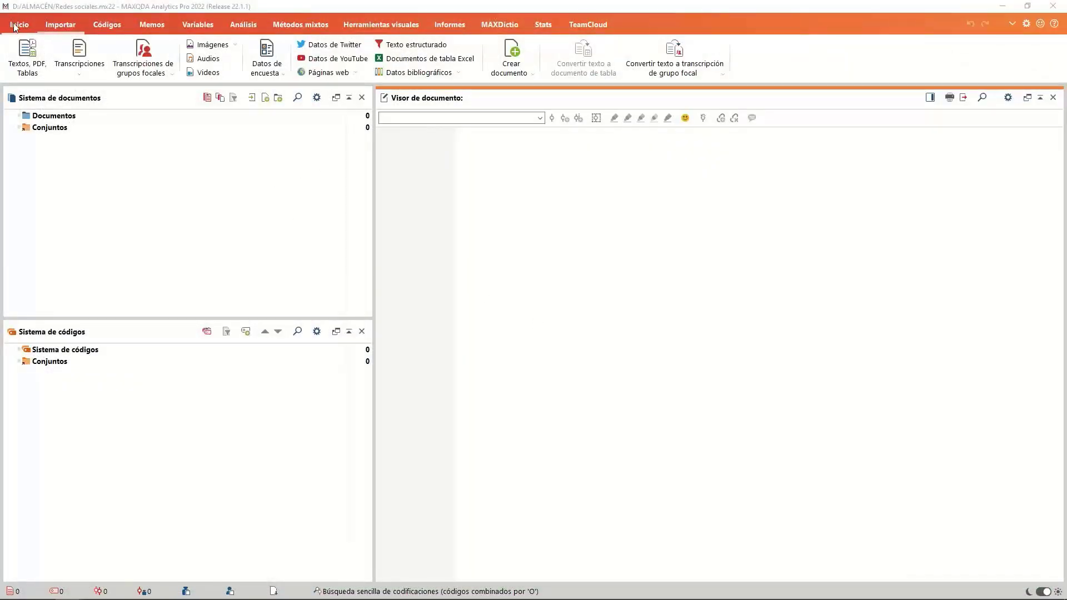
# - In MAXQDA, start a web page import from an Excel link list, using the file Importar web.xlsx
pyautogui.click(57, 26)
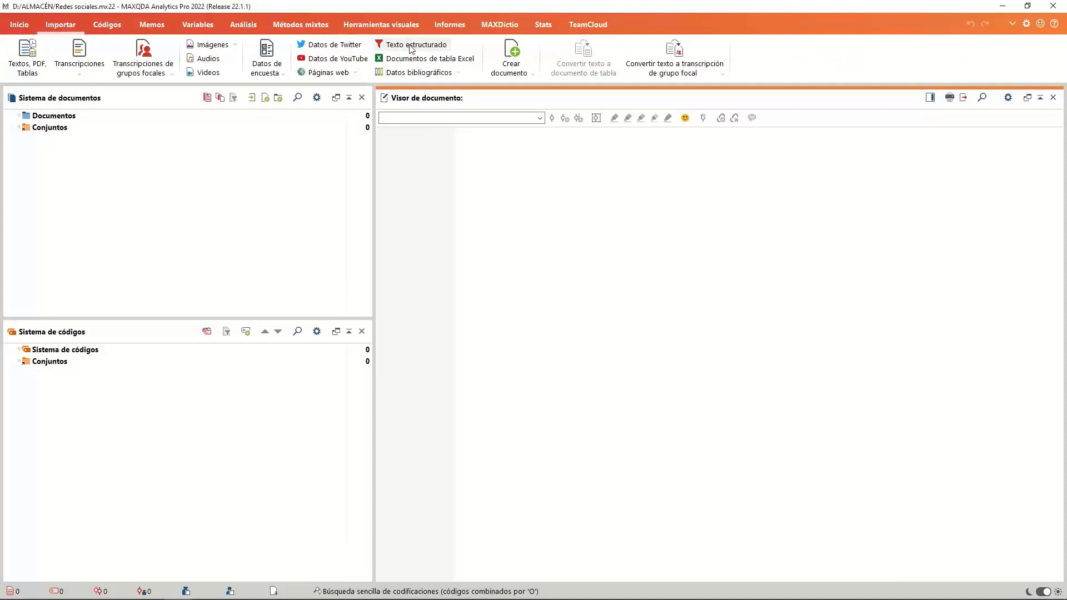
pyautogui.click(357, 74)
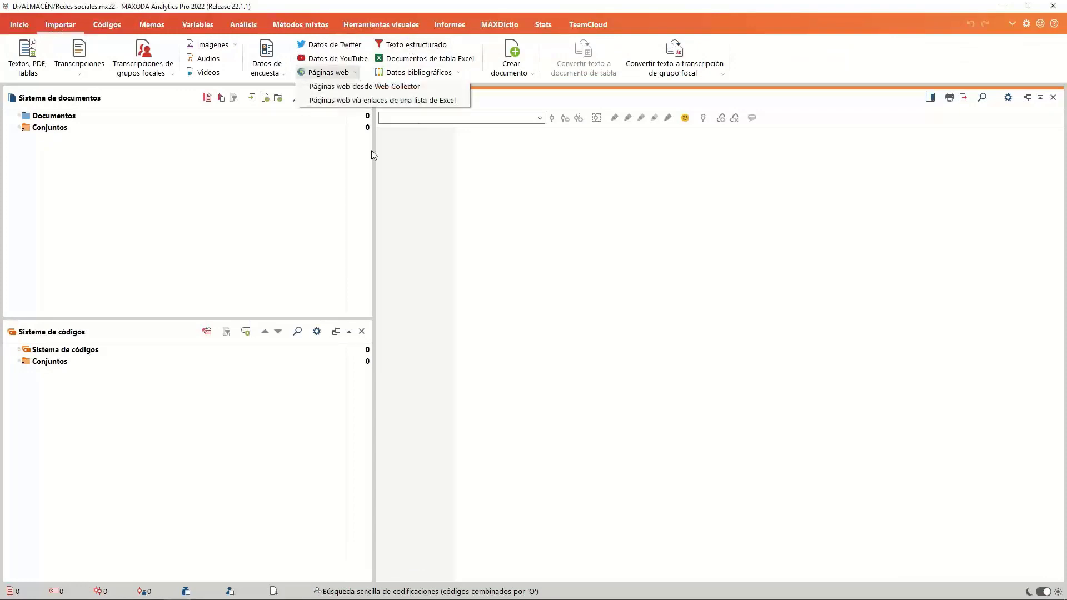
pyautogui.click(418, 101)
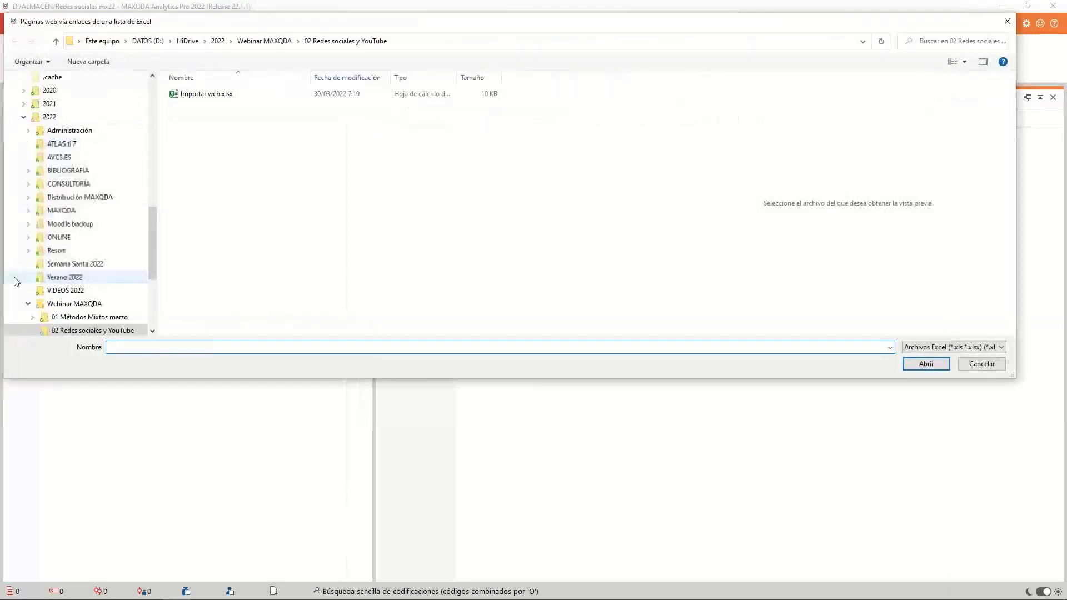
pyautogui.click(219, 98)
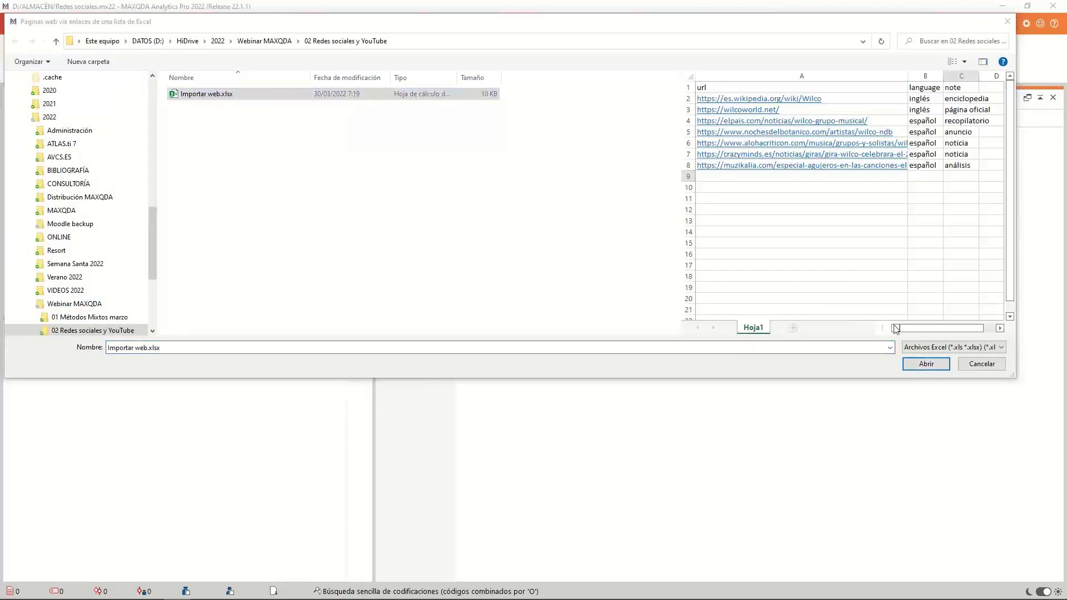
pyautogui.click(926, 364)
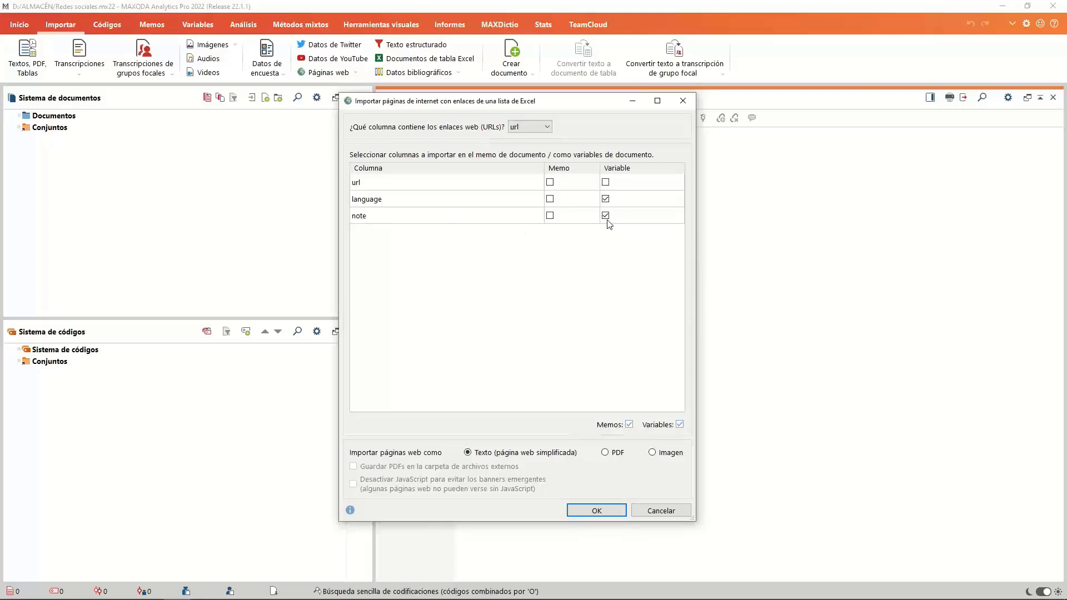
# - Import the note column as a memo instead of a variable, and the pages as PDFs saved in the external files folder
pyautogui.click(549, 215)
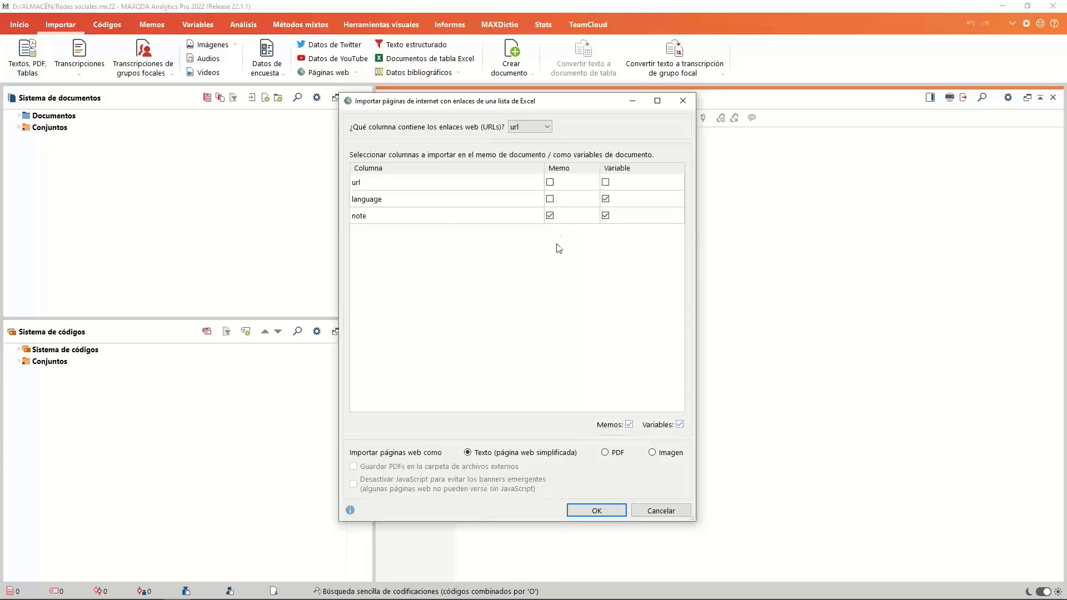
pyautogui.click(606, 216)
pyautogui.click(603, 454)
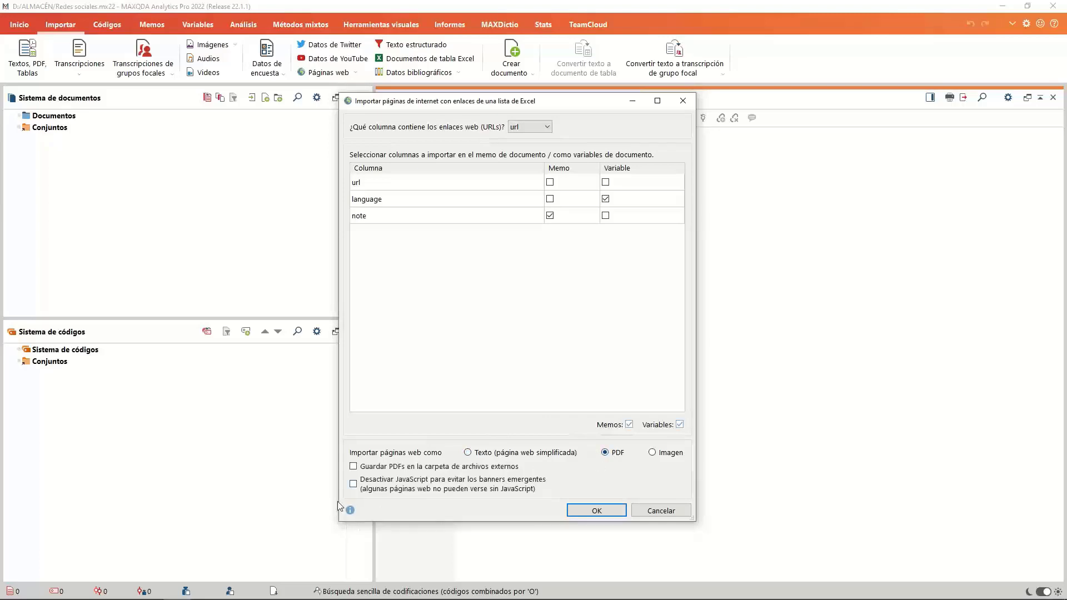
pyautogui.click(356, 468)
pyautogui.click(598, 512)
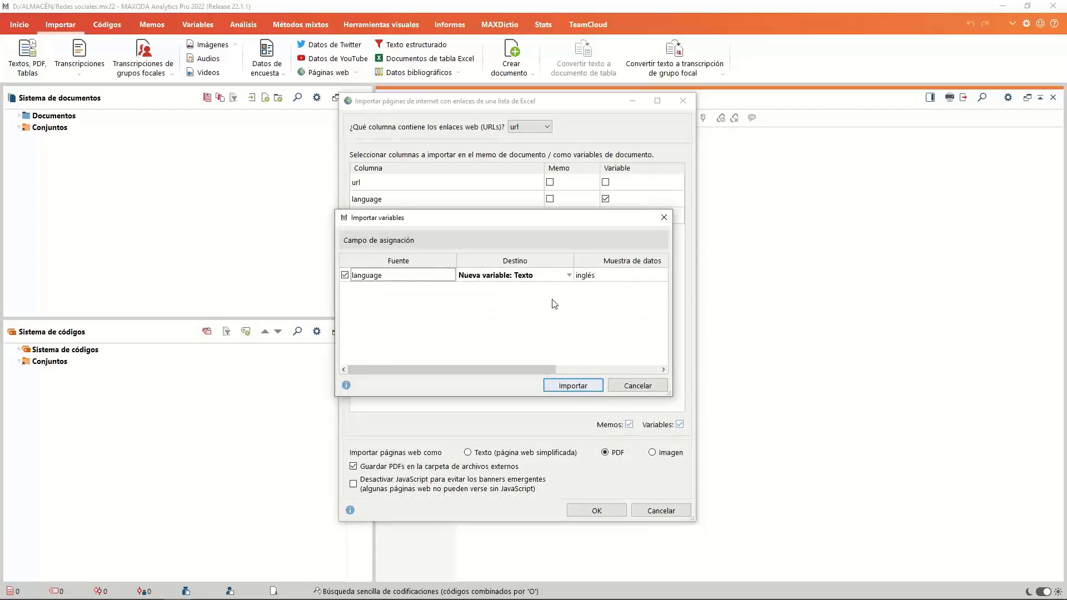
# - Keep the language column as a new text variable and run the import
pyautogui.click(572, 277)
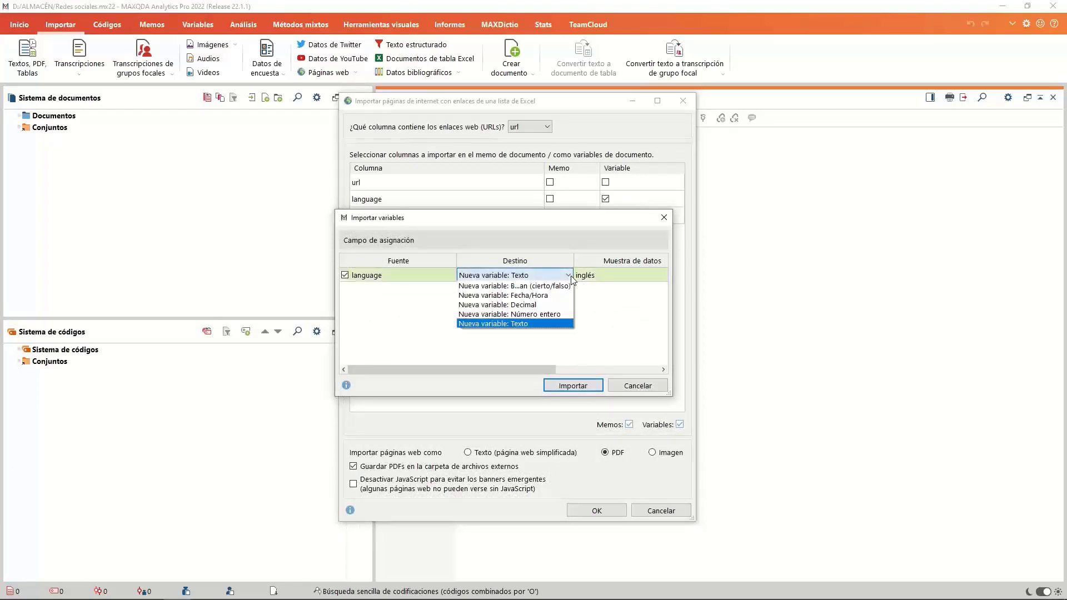
pyautogui.click(603, 310)
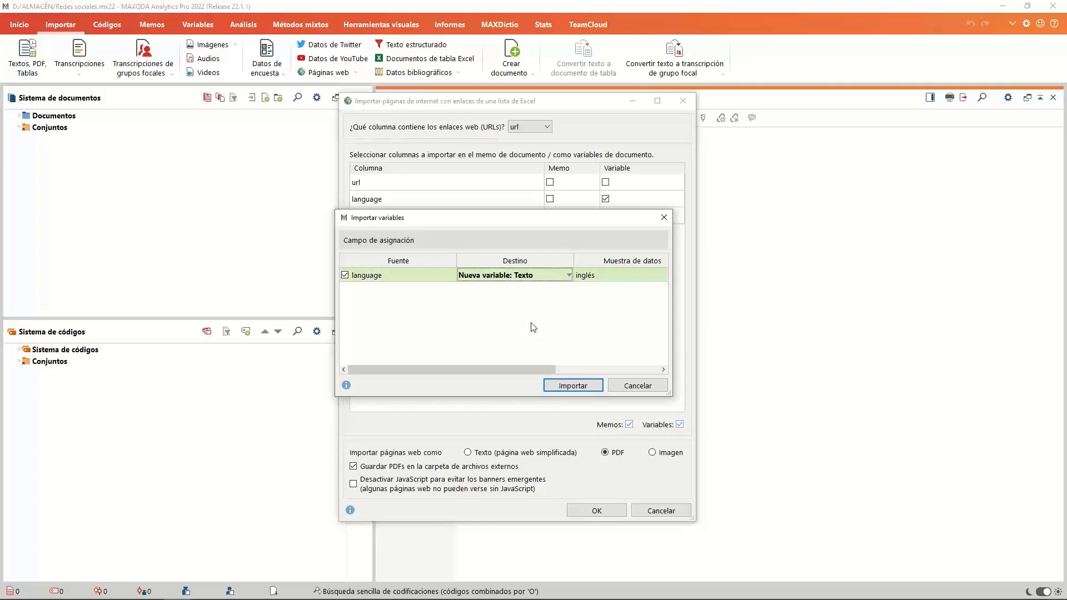
pyautogui.click(573, 385)
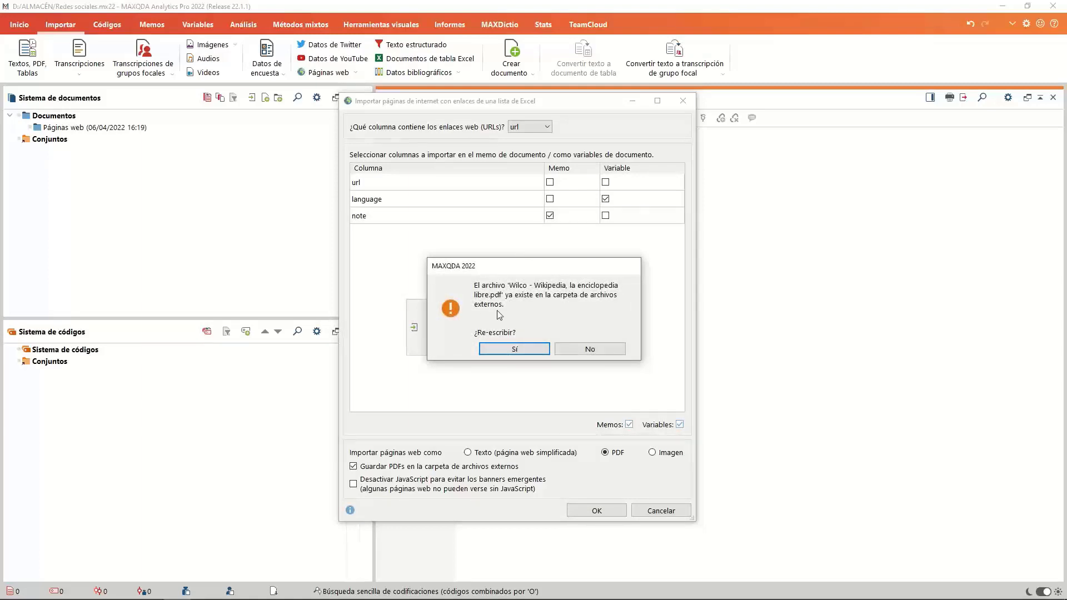
# - Overwrite each existing Wilco PDF in the external files folder and close the import report
pyautogui.click(516, 348)
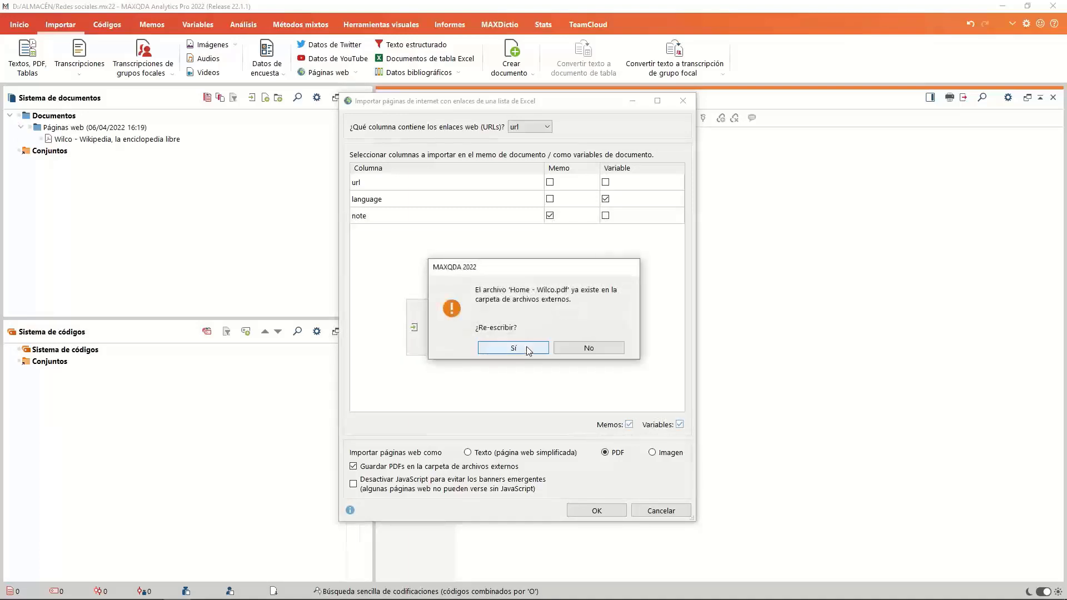
pyautogui.click(527, 350)
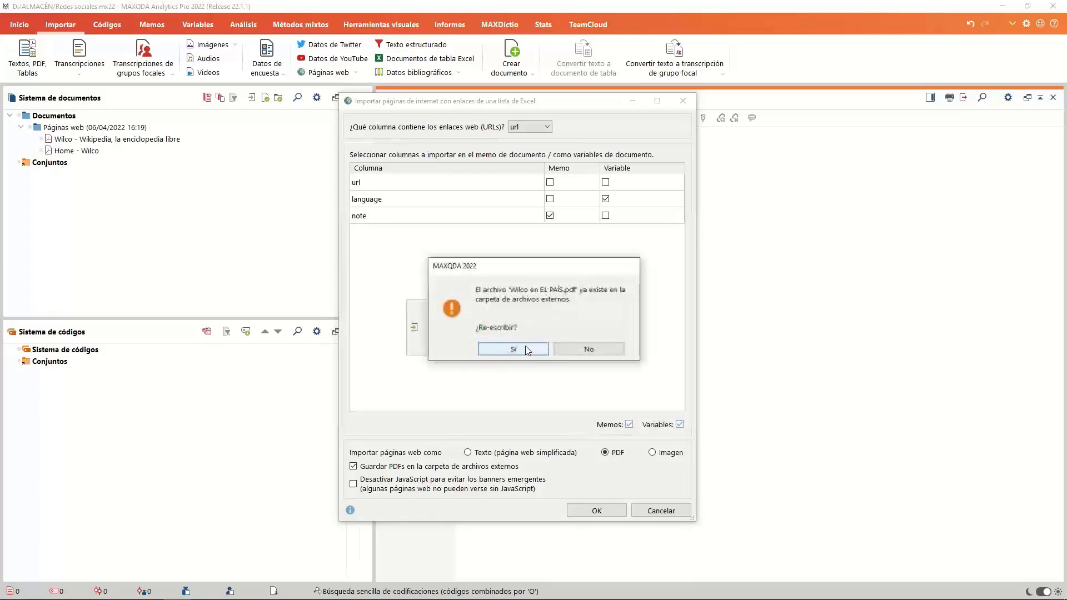
pyautogui.click(527, 349)
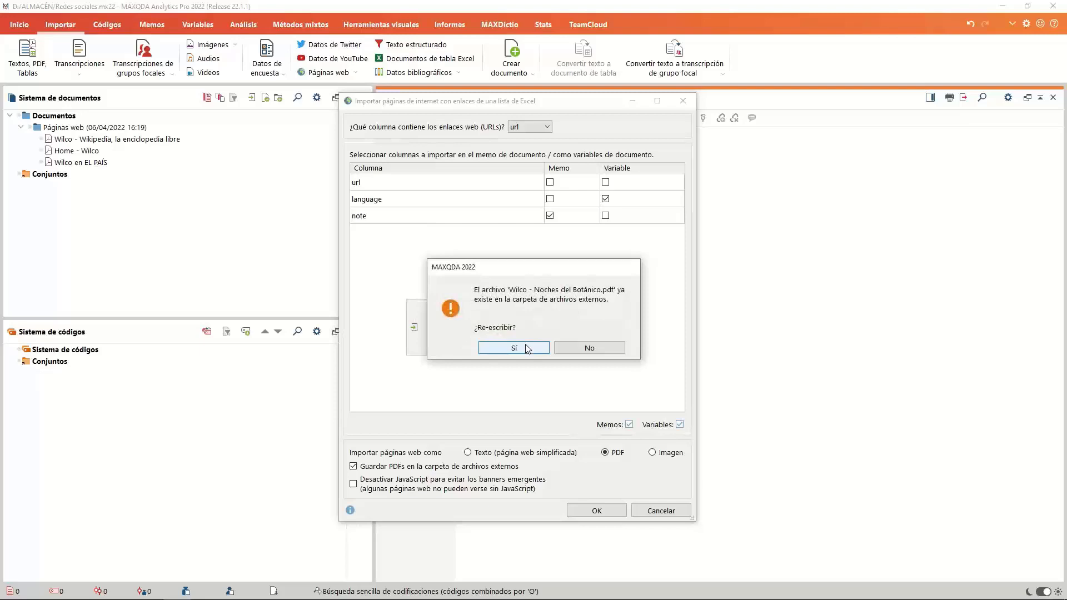
pyautogui.click(528, 349)
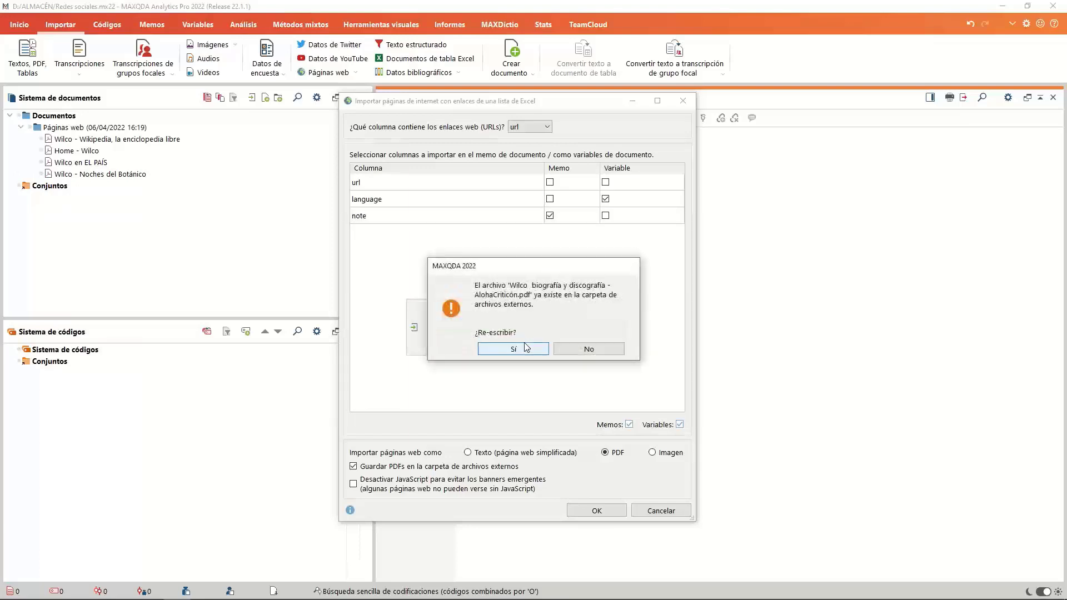
pyautogui.click(526, 349)
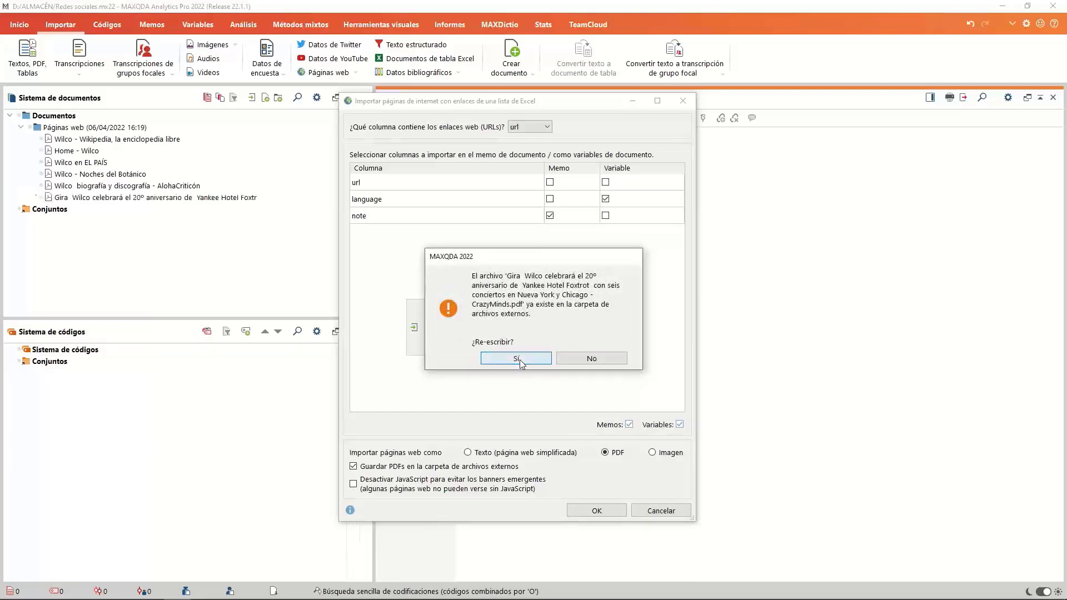
pyautogui.click(517, 359)
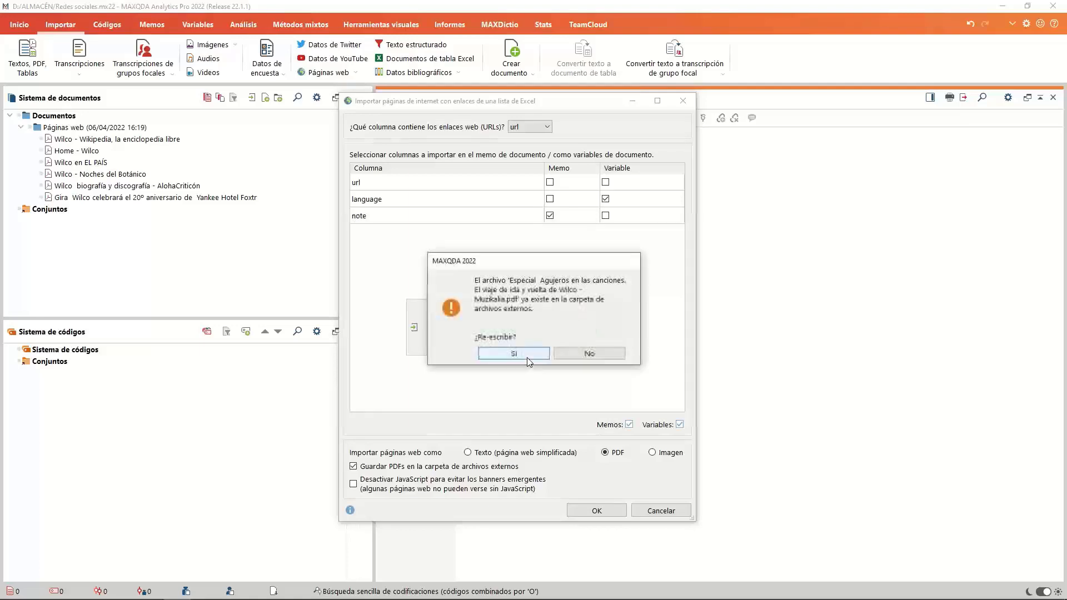
pyautogui.click(544, 352)
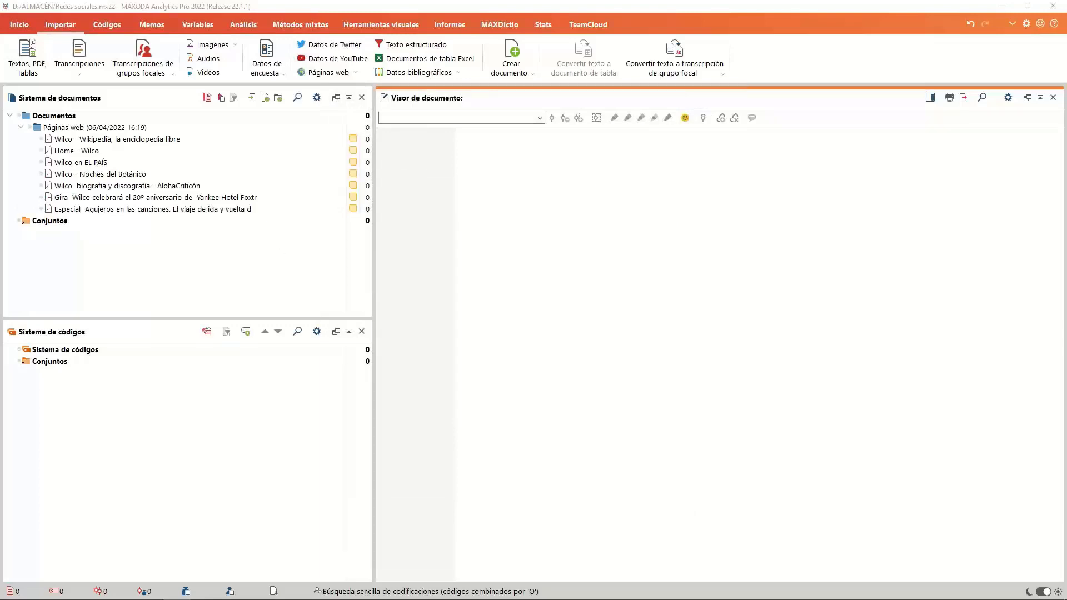
pyautogui.moveTo(786, 240); pyautogui.dragTo(683, 127)
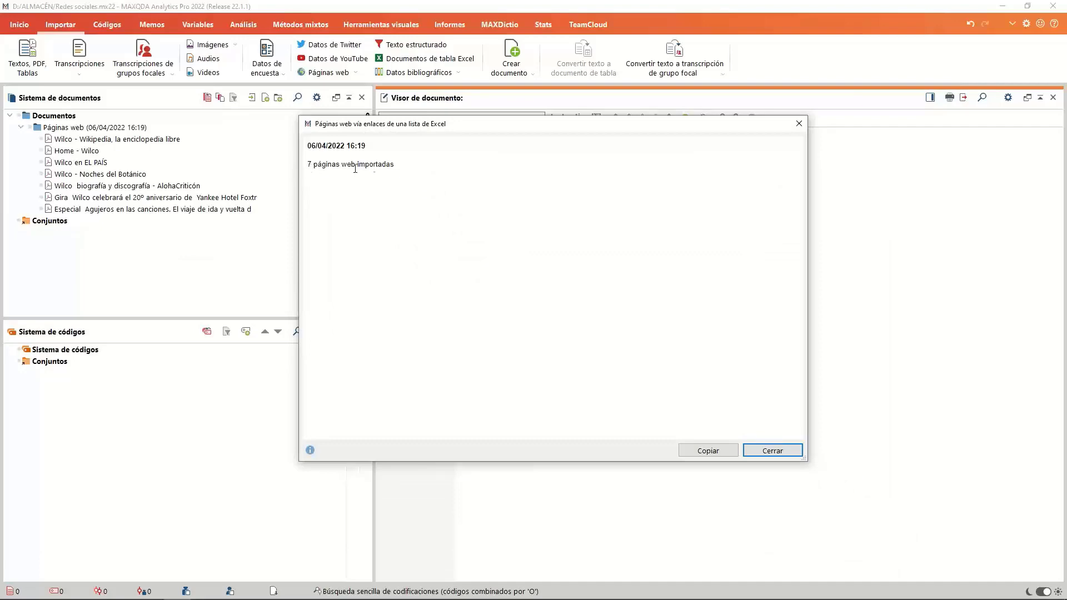
pyautogui.click(772, 451)
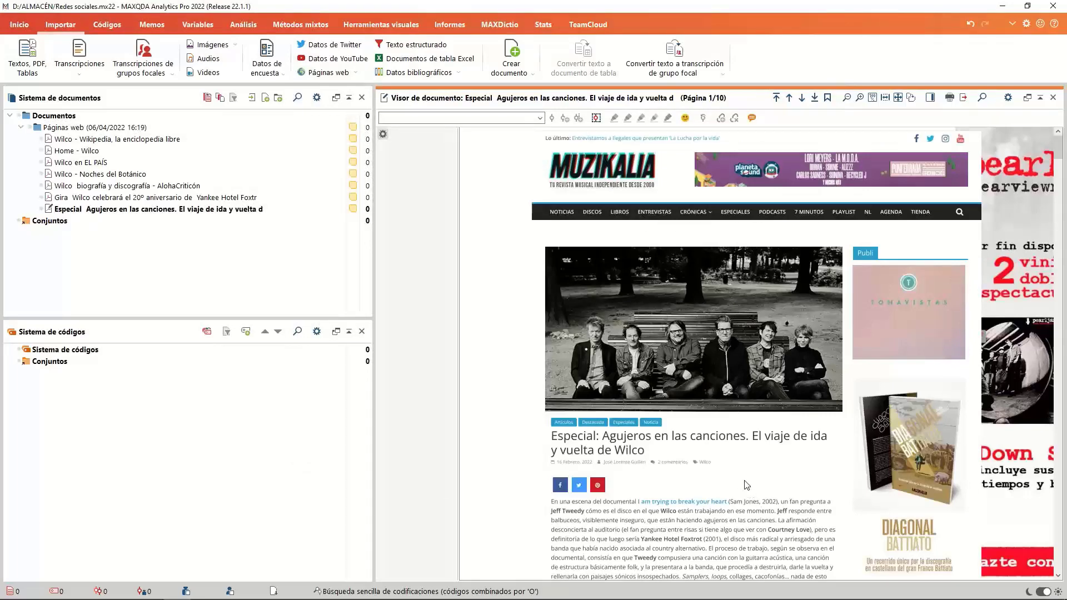
# - Read through the imported Muzikalia page "Especial: Agujeros en las canciones" to examine how its text, images and videos were captured
pyautogui.scroll(-3, 746, 484)
pyautogui.scroll(-4, 746, 484)
pyautogui.scroll(7, 723, 473)
pyautogui.scroll(-3, 698, 482)
pyautogui.scroll(-5, 692, 481)
pyautogui.scroll(-15, 691, 478)
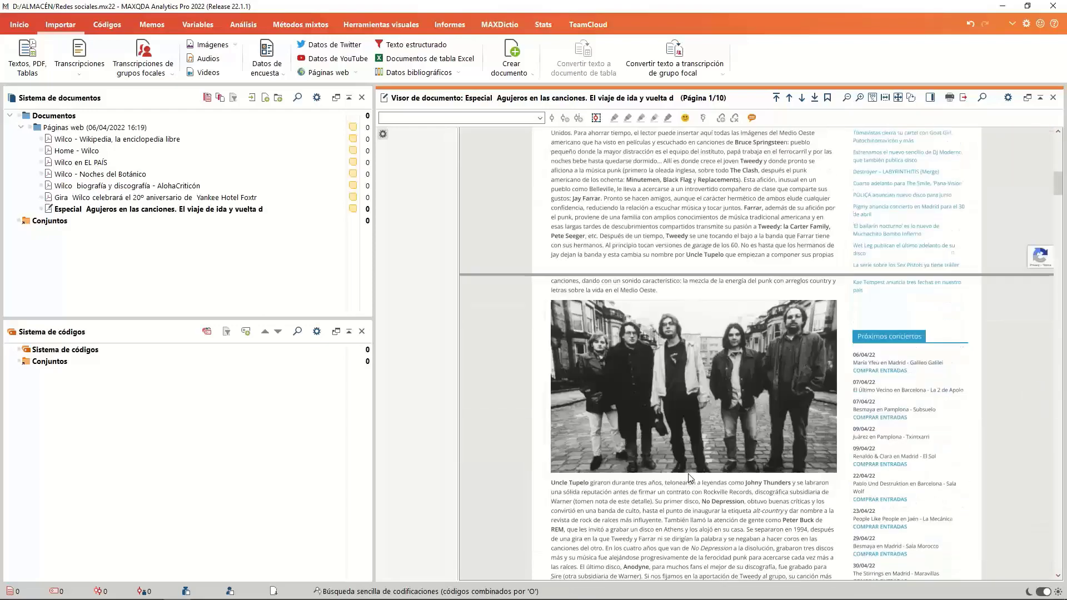
pyautogui.scroll(-5, 691, 478)
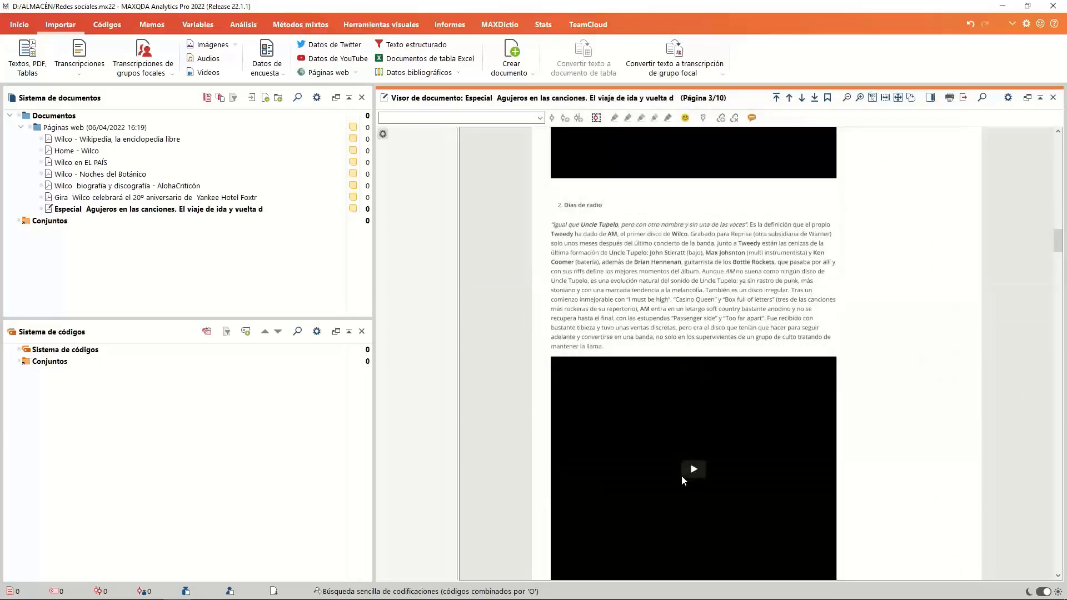
pyautogui.scroll(-10, 681, 477)
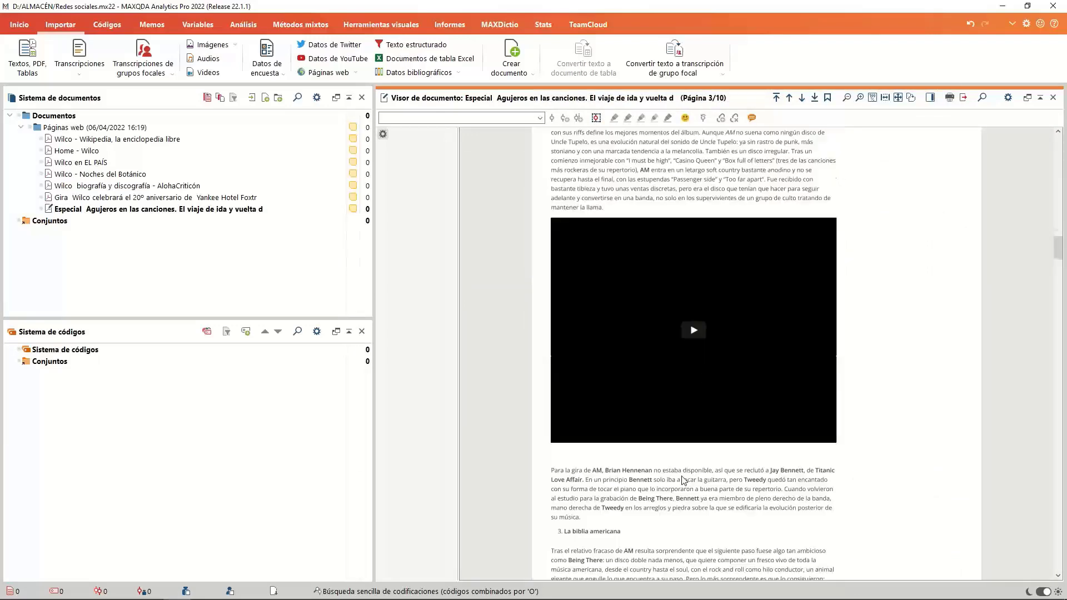
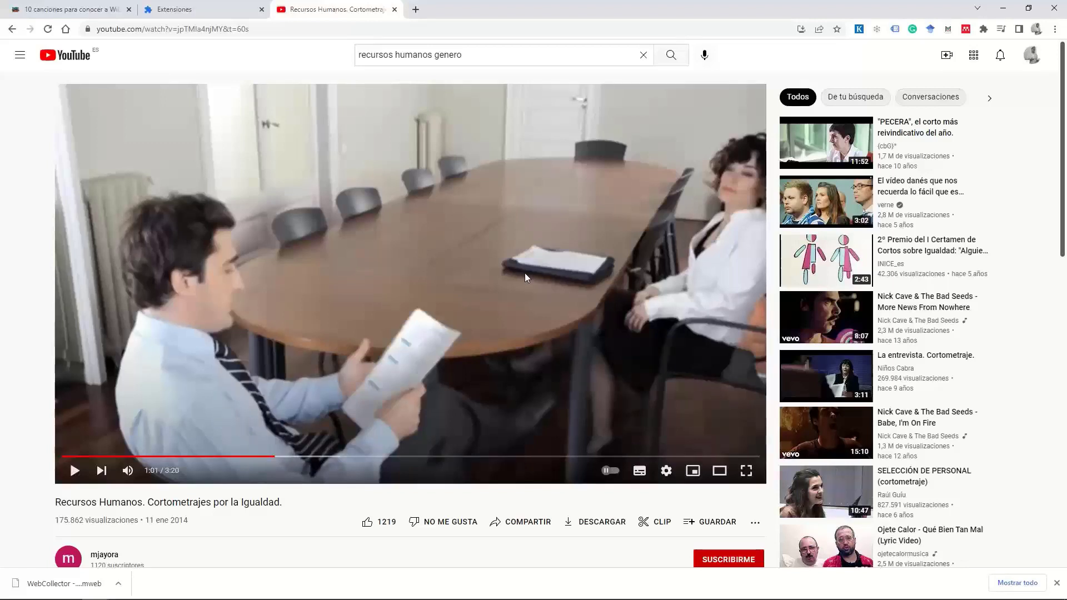
# - Copy the URL of the YouTube video "Recursos Humanos. Cortometrajes por la Igualdad" without a timestamp
pyautogui.rightClick(376, 177)
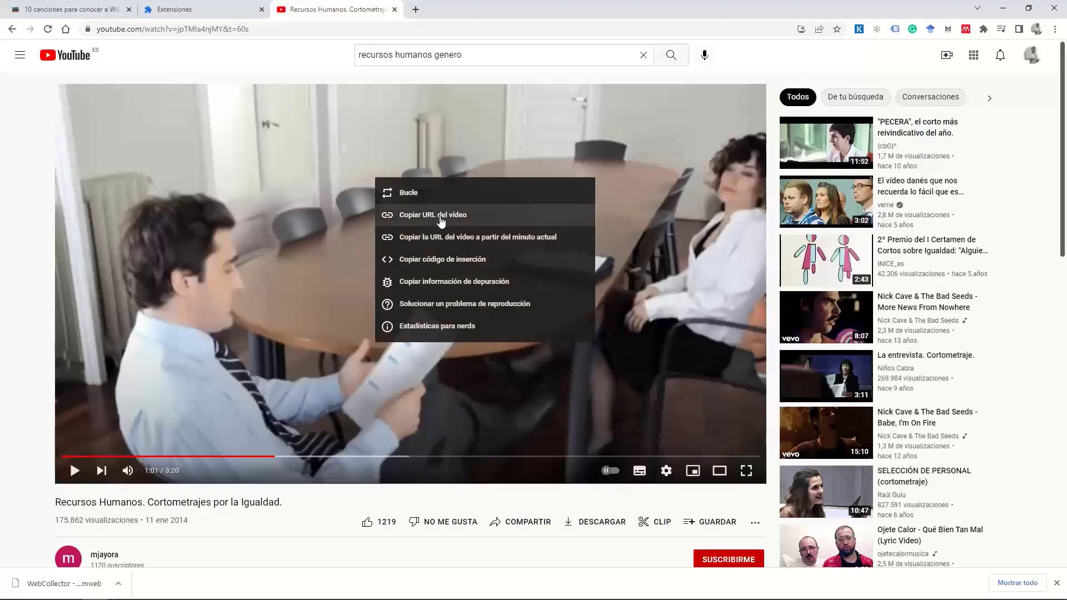
pyautogui.rightClick(284, 203)
pyautogui.click(418, 141)
pyautogui.rightClick(418, 141)
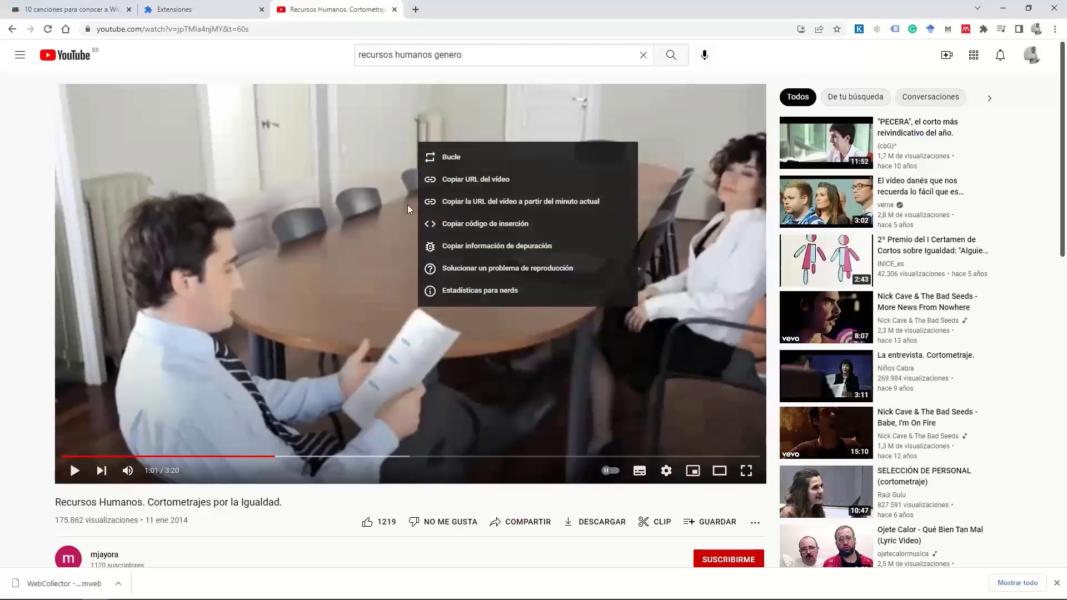
pyautogui.click(472, 189)
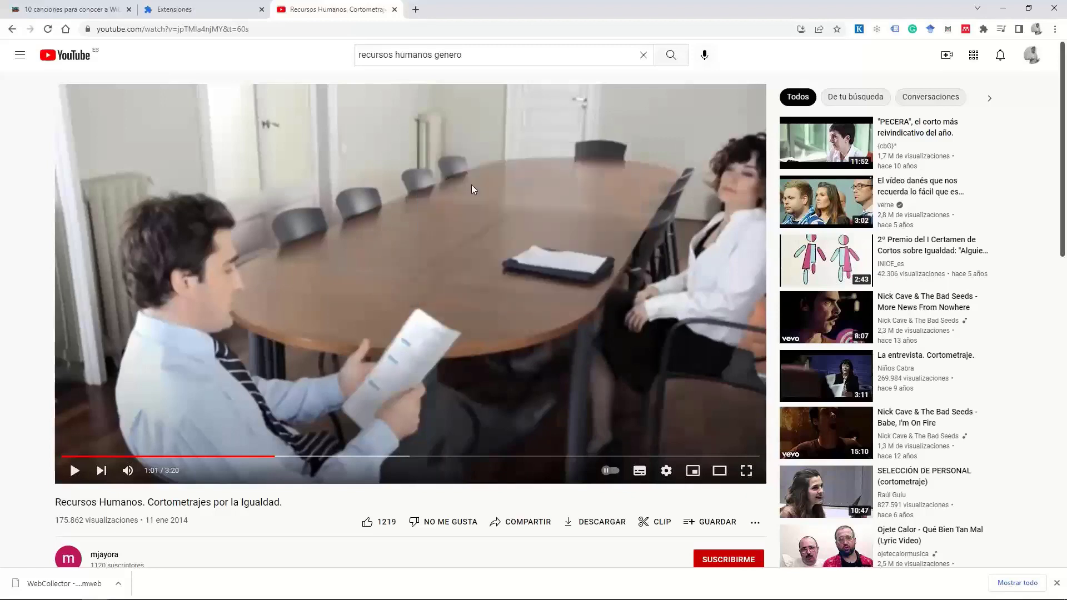
# - Switch to MAXQDA and import the copied video's YouTube comments, including replies, with comment autocoding enabled
pyautogui.moveTo(266, 599)
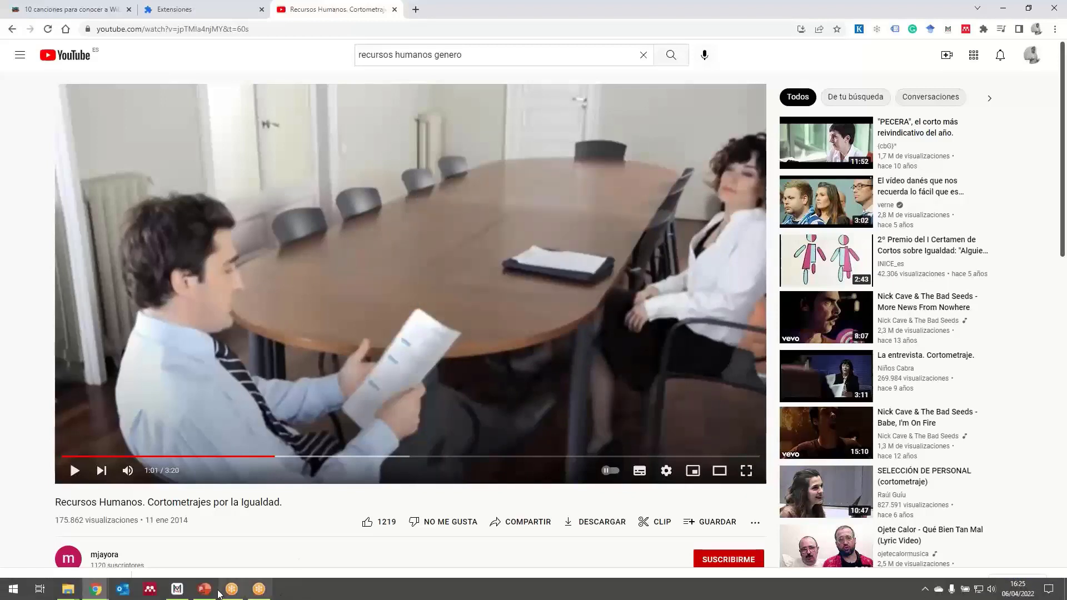
pyautogui.click(175, 593)
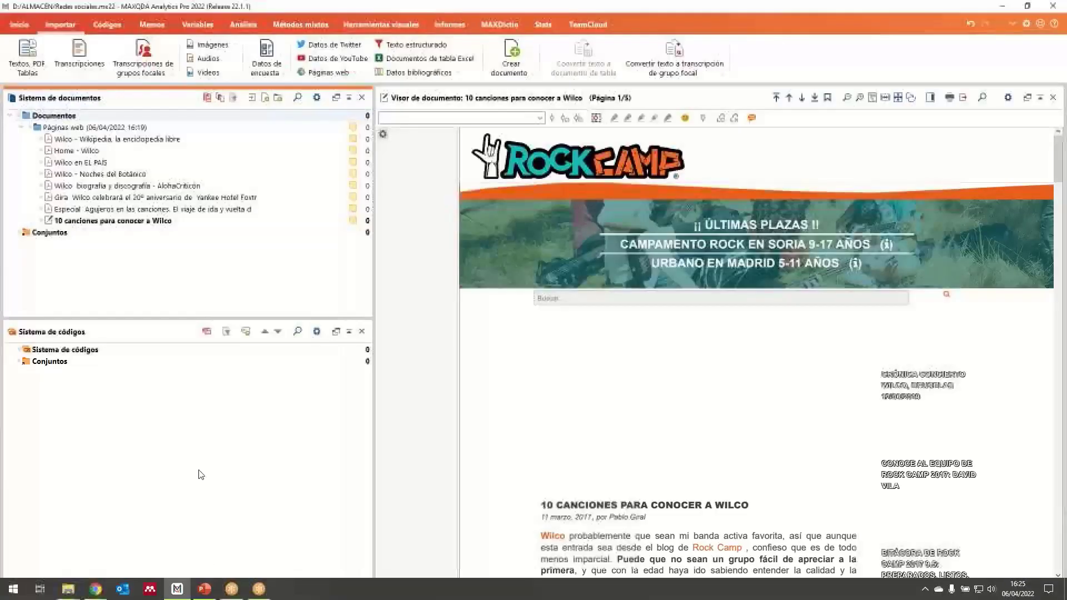
pyautogui.click(346, 65)
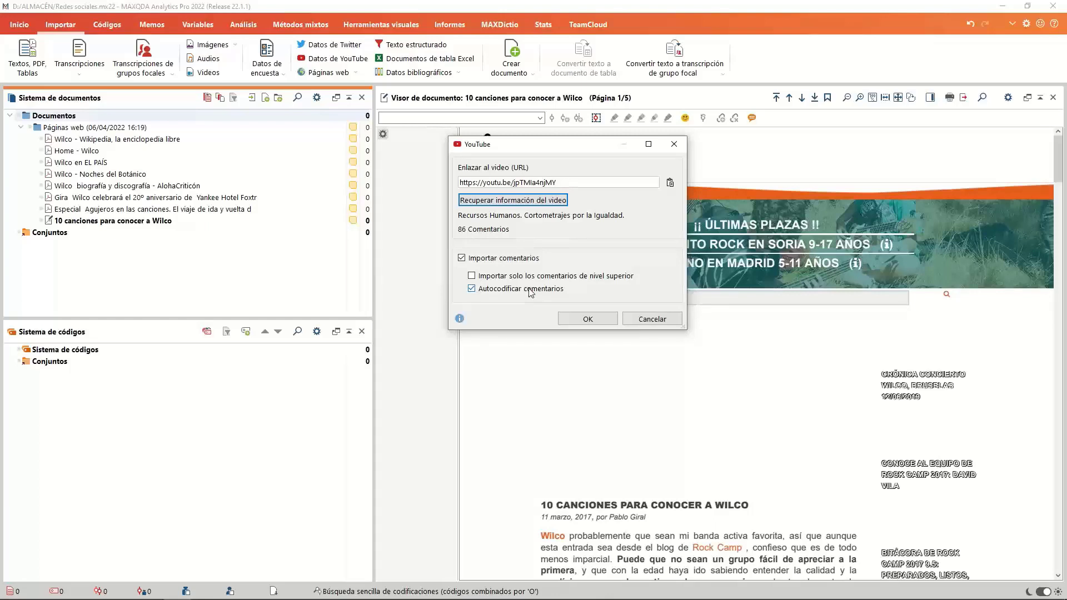
pyautogui.click(598, 320)
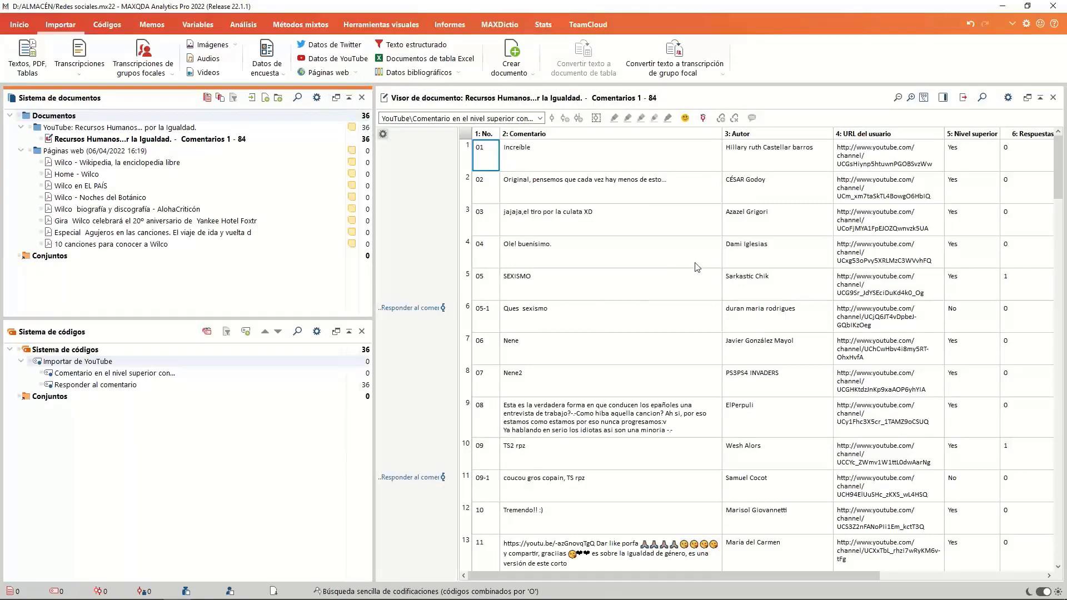
# - Read through the imported YouTube comments table to examine the comments, their authors and the automatically coded replies
pyautogui.scroll(-2, 625, 289)
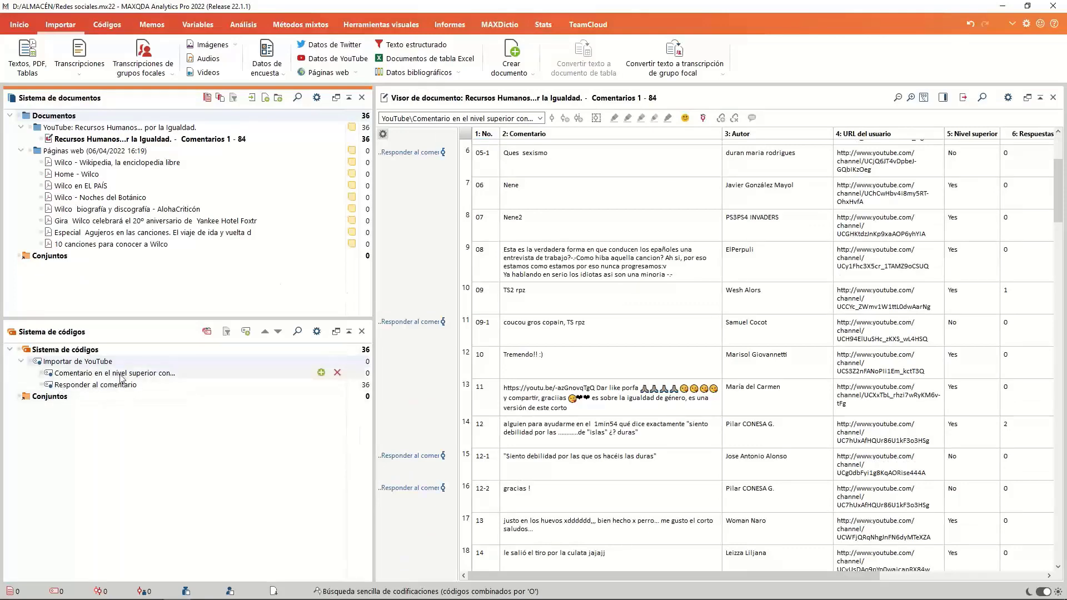
pyautogui.scroll(-2, 623, 305)
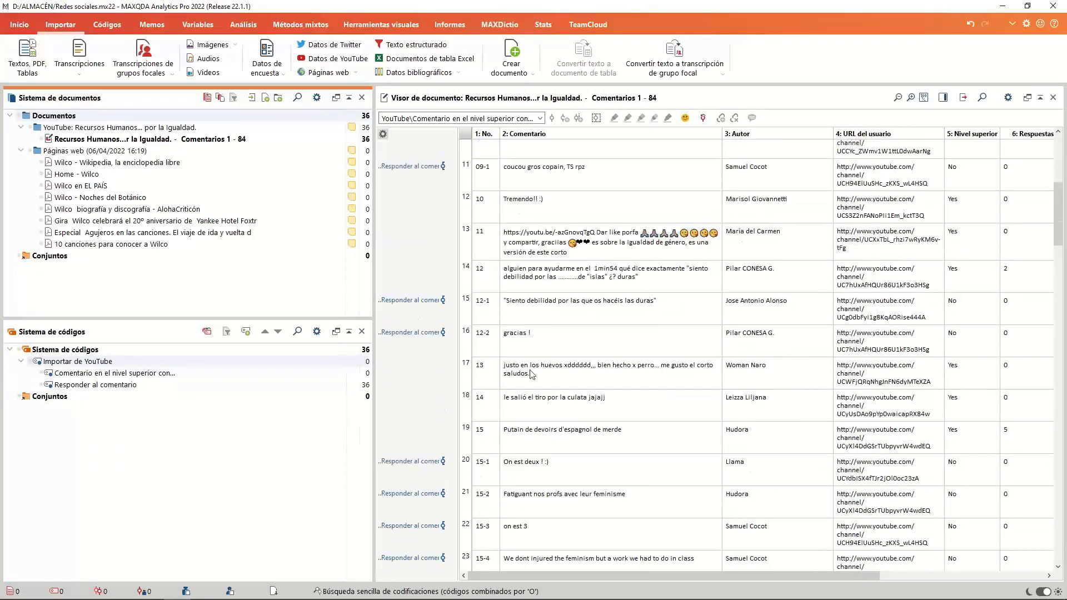
pyautogui.scroll(-6, 531, 375)
pyautogui.scroll(-12, 531, 374)
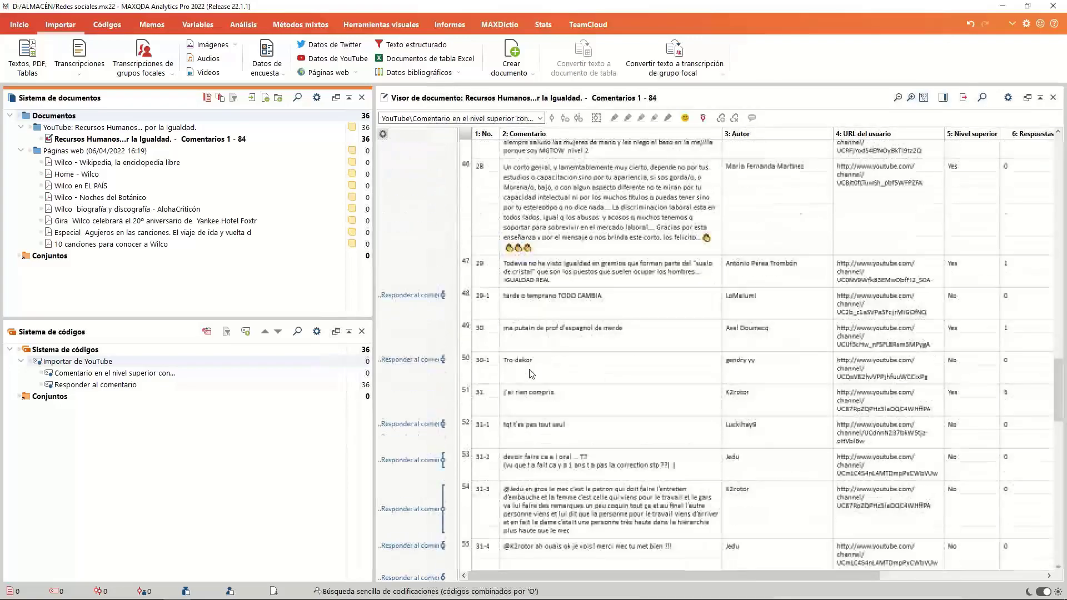
pyautogui.scroll(-8, 530, 374)
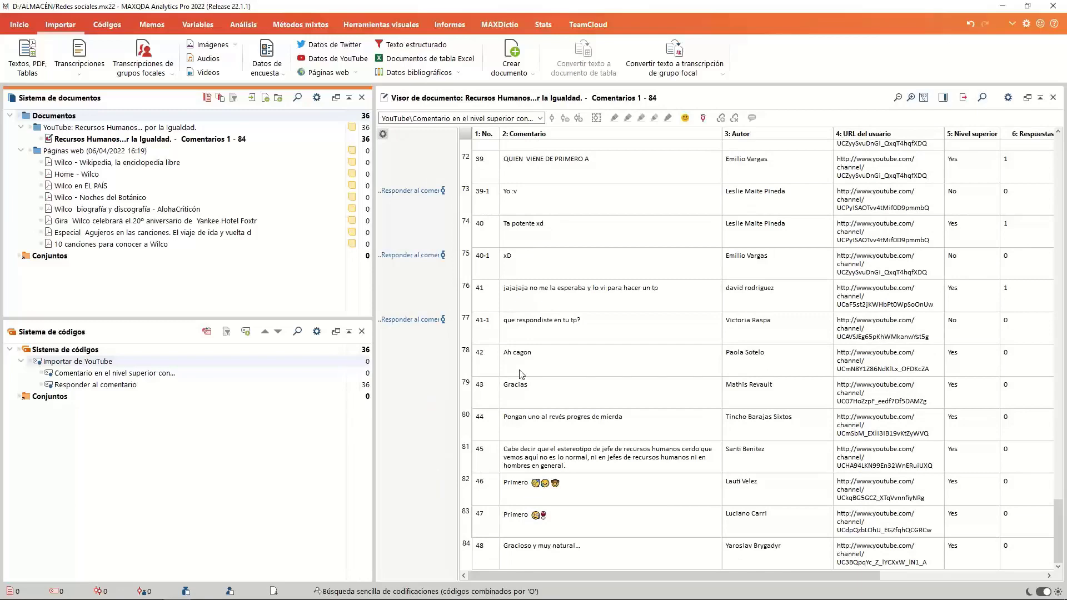
pyautogui.scroll(13, 523, 373)
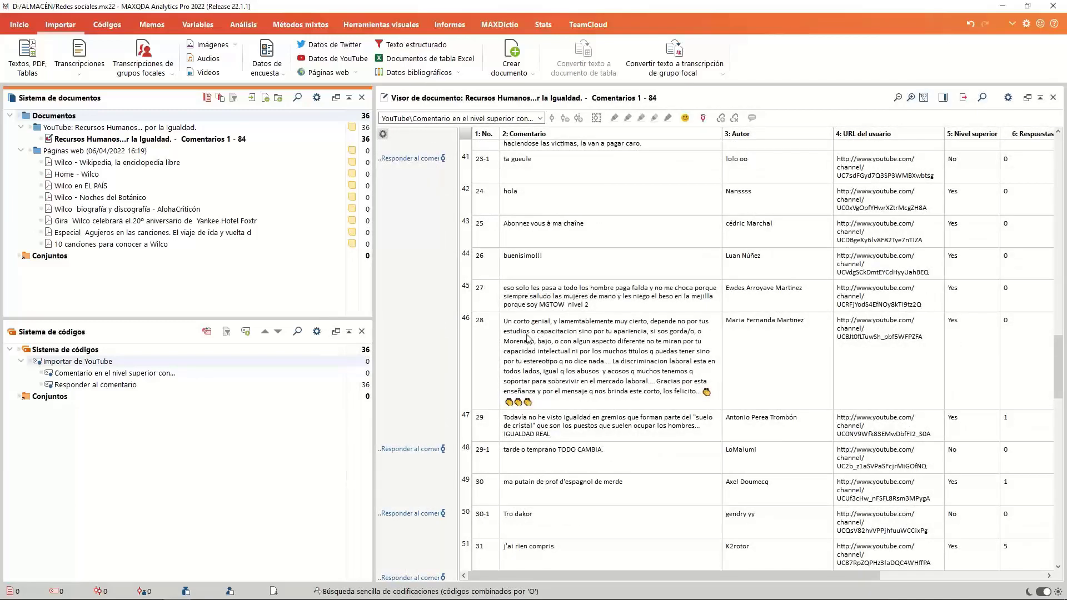
# - Open "10 canciones para conocer a Wilco" and examine the coding options for its opening paragraph and for an area of the banner image
pyautogui.doubleClick(111, 244)
pyautogui.scroll(-10, 755, 479)
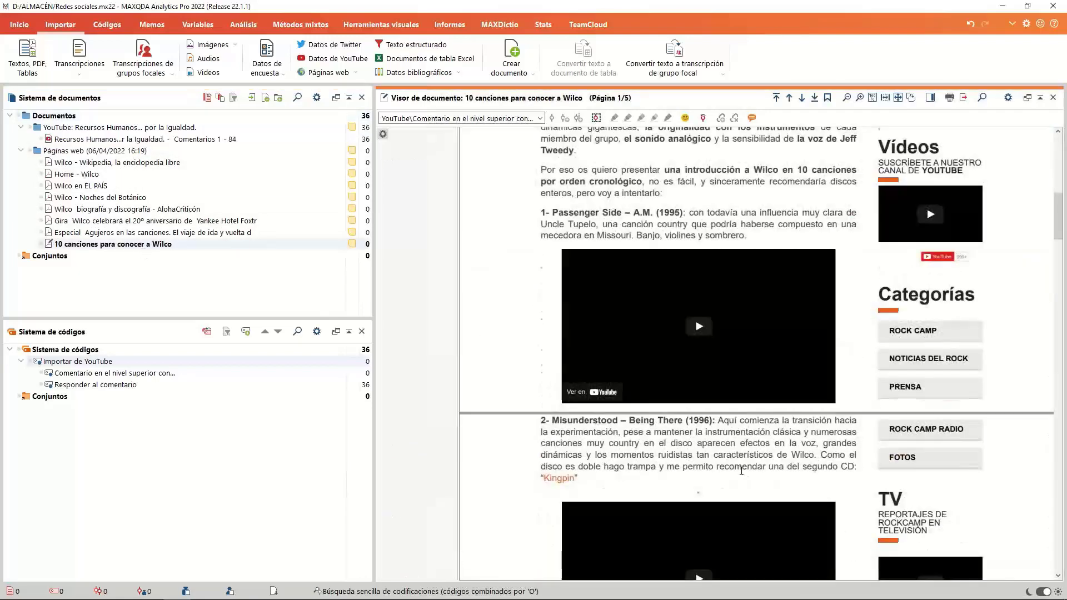
pyautogui.scroll(5, 743, 475)
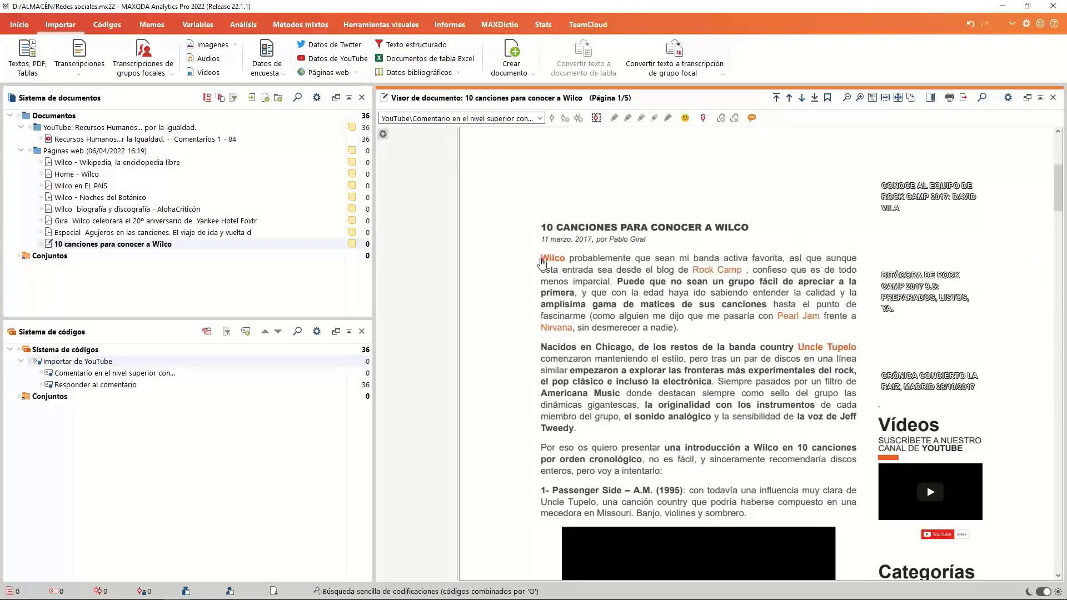
pyautogui.moveTo(540, 256); pyautogui.dragTo(703, 326)
pyautogui.rightClick(702, 321)
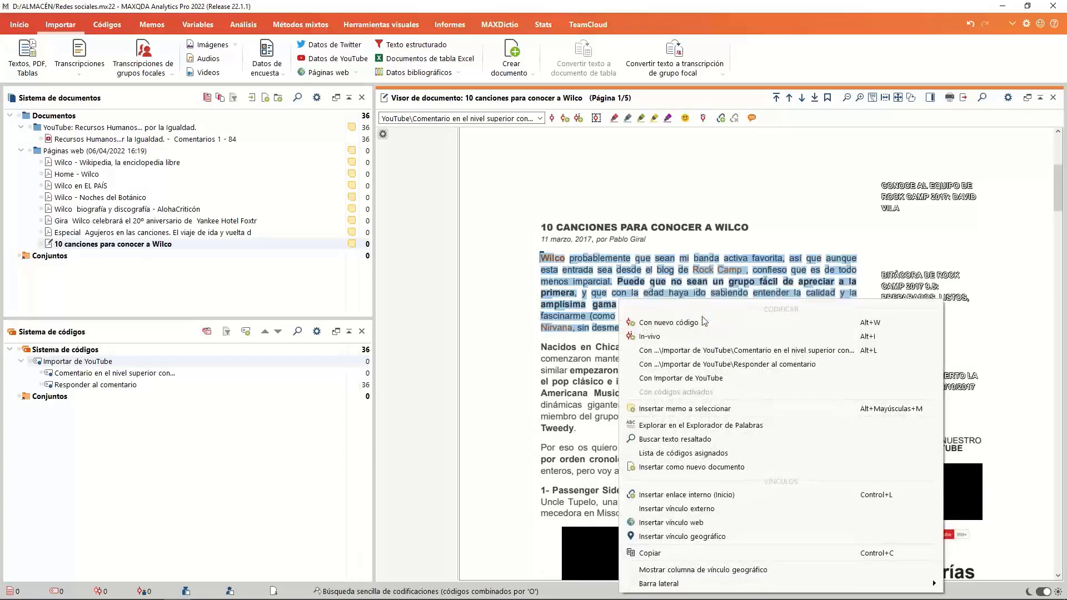
pyautogui.click(517, 367)
pyautogui.scroll(-2, 518, 375)
pyautogui.scroll(3, 520, 385)
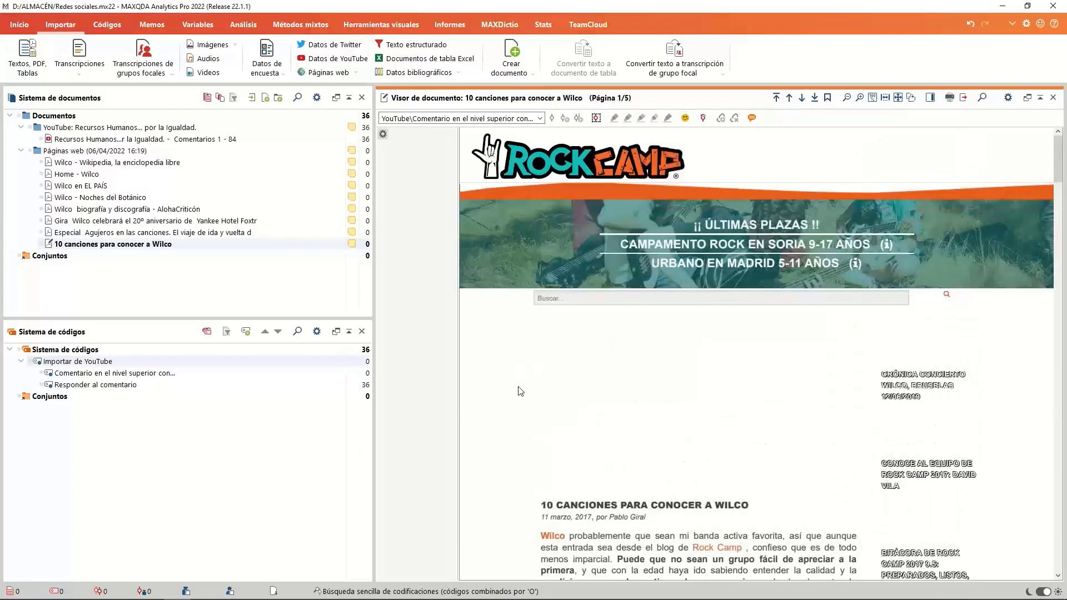
pyautogui.moveTo(538, 204); pyautogui.dragTo(726, 280)
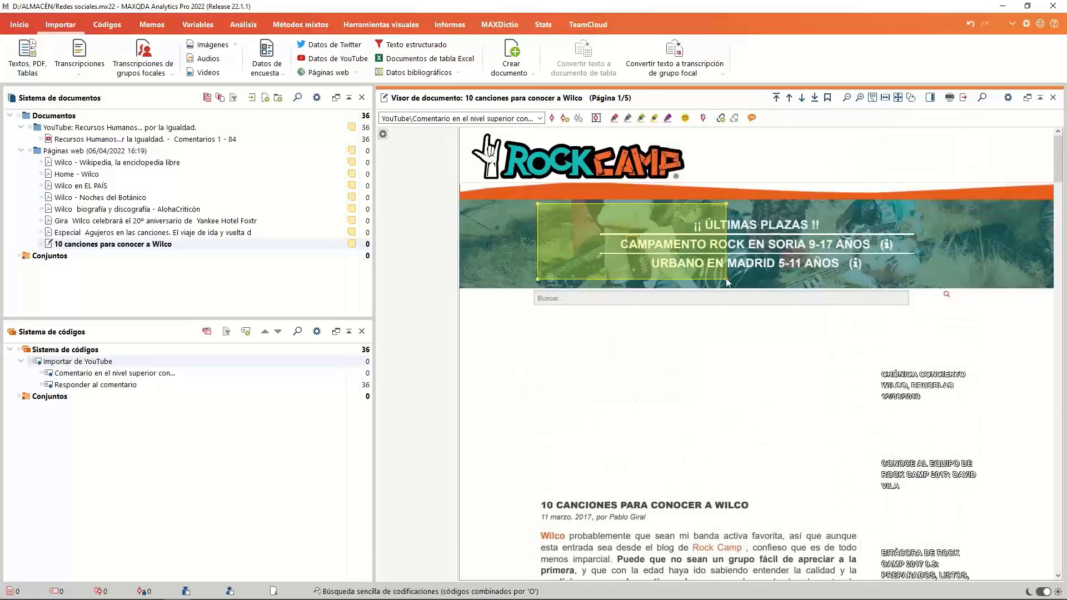
pyautogui.rightClick(674, 258)
pyautogui.click(482, 385)
# - Reopen the YouTube comments document and examine the coding options for a selected passage of comment 08
pyautogui.doubleClick(248, 139)
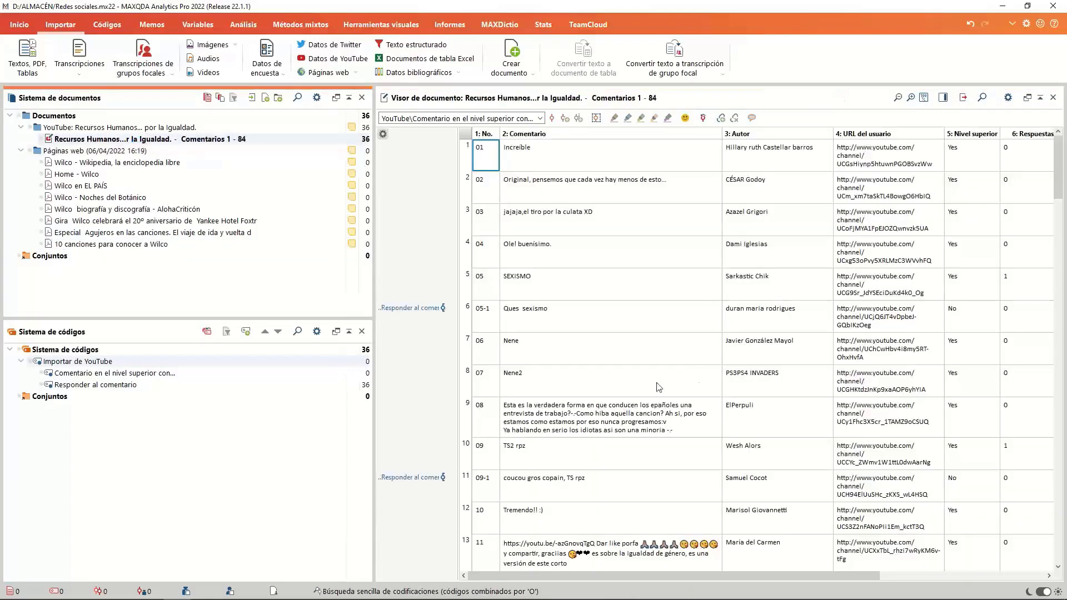
pyautogui.click(558, 419)
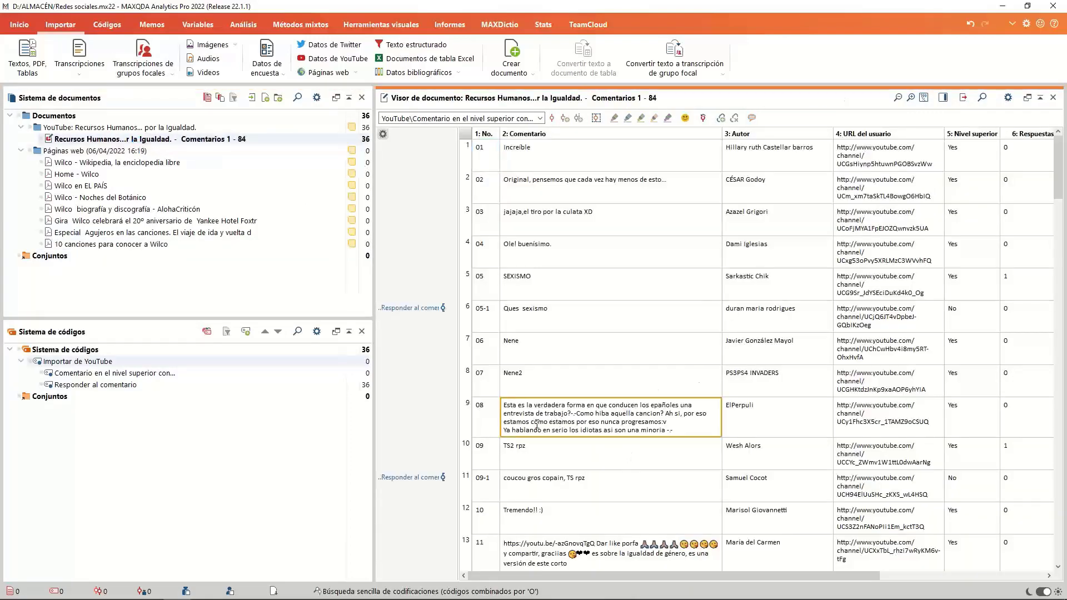
pyautogui.moveTo(609, 414); pyautogui.dragTo(504, 404)
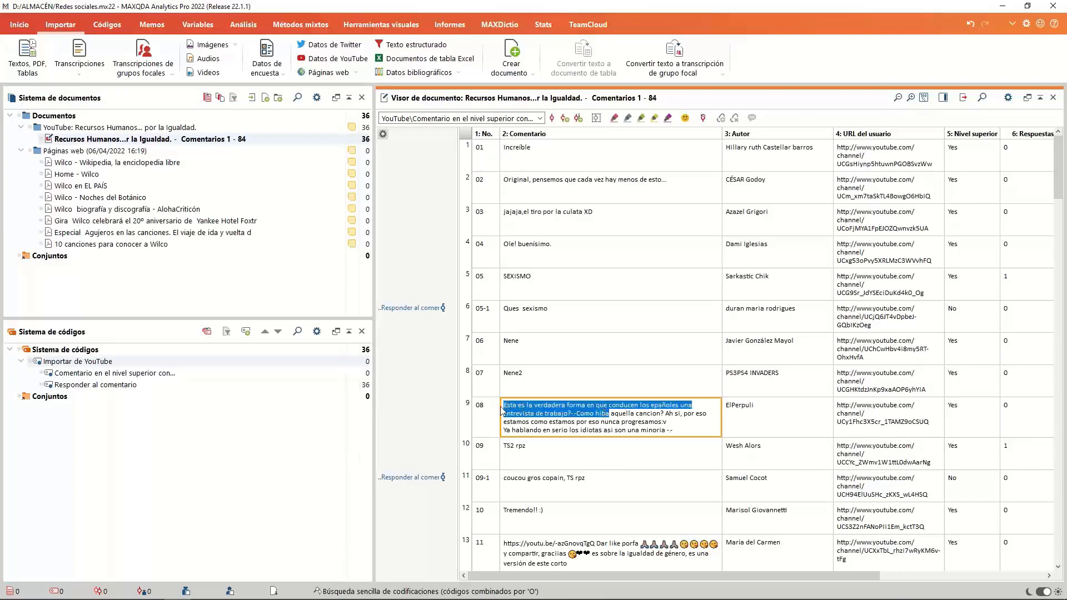
pyautogui.rightClick(554, 416)
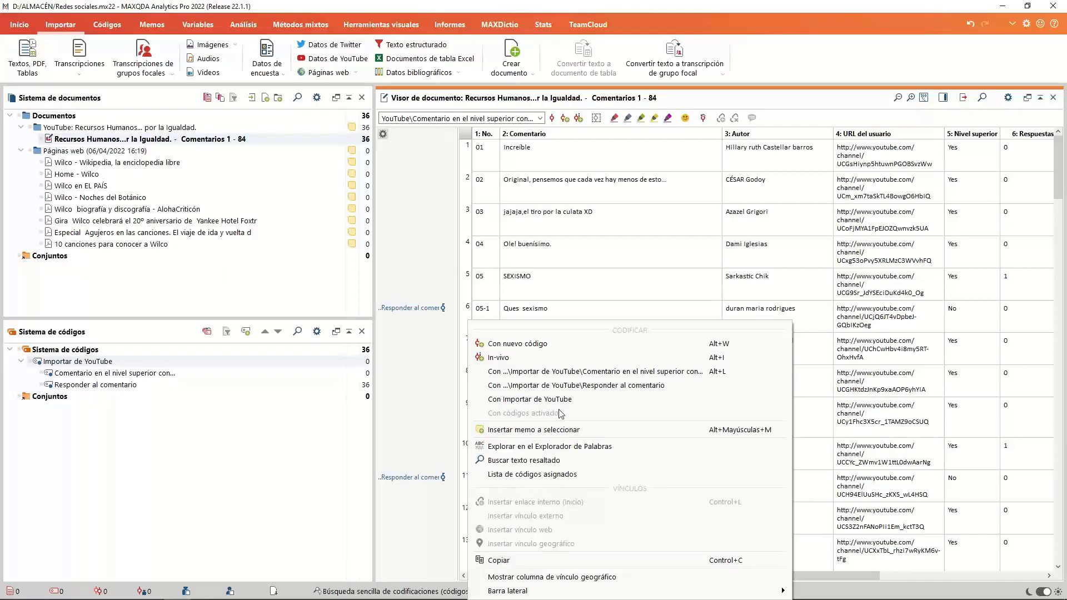
pyautogui.click(862, 357)
# - Look through the comment table's columns, including top level, replies, likes and publication date, down to the last comment
pyautogui.scroll(-10, 850, 359)
pyautogui.scroll(10, 846, 359)
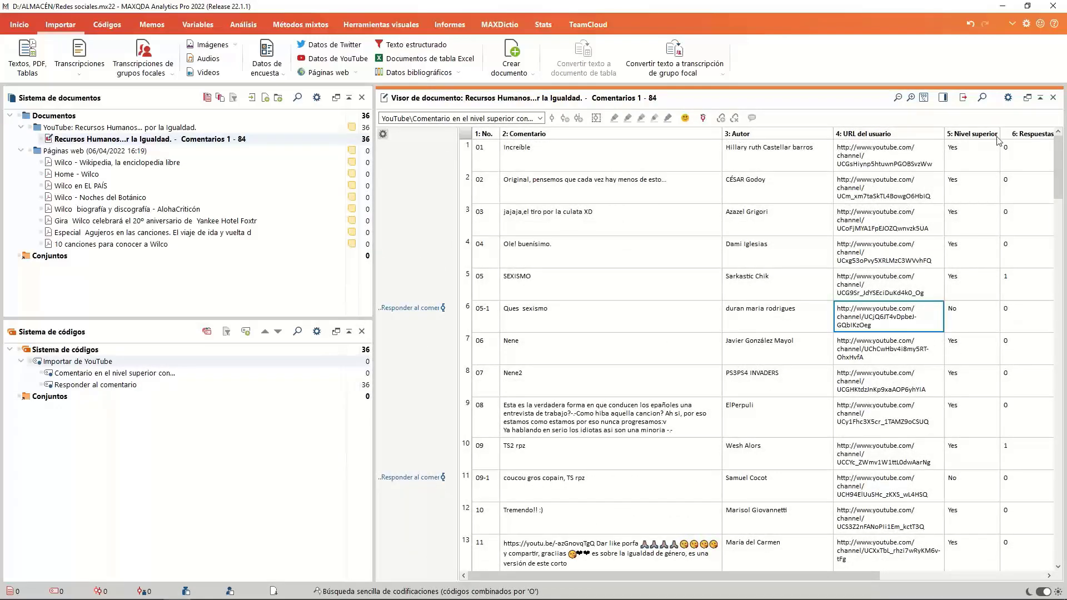
pyautogui.moveTo(873, 574); pyautogui.dragTo(996, 577)
pyautogui.scroll(-15, 879, 300)
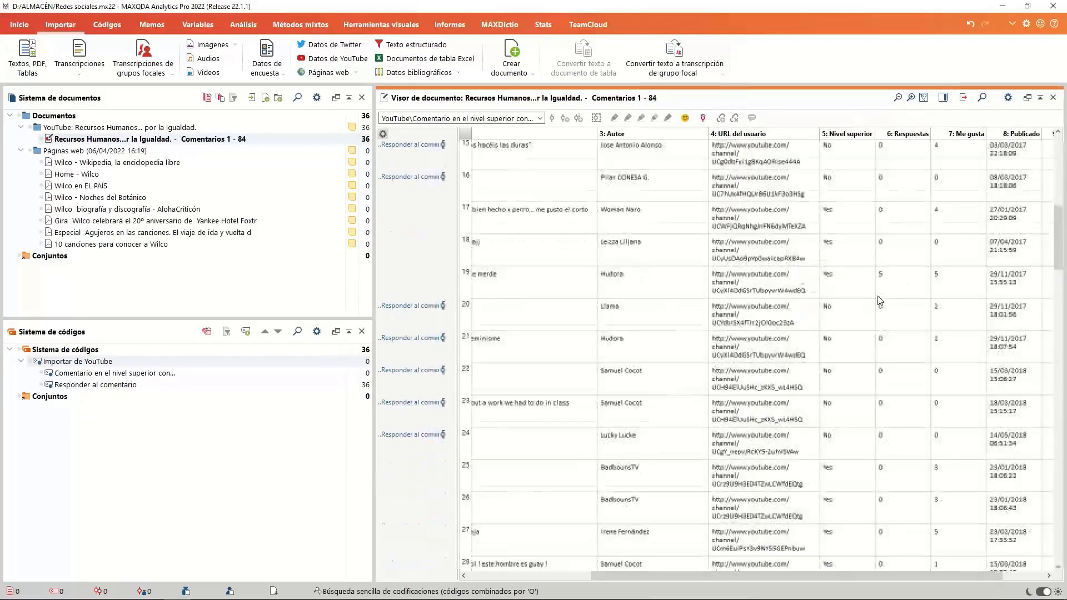
pyautogui.scroll(-6, 879, 300)
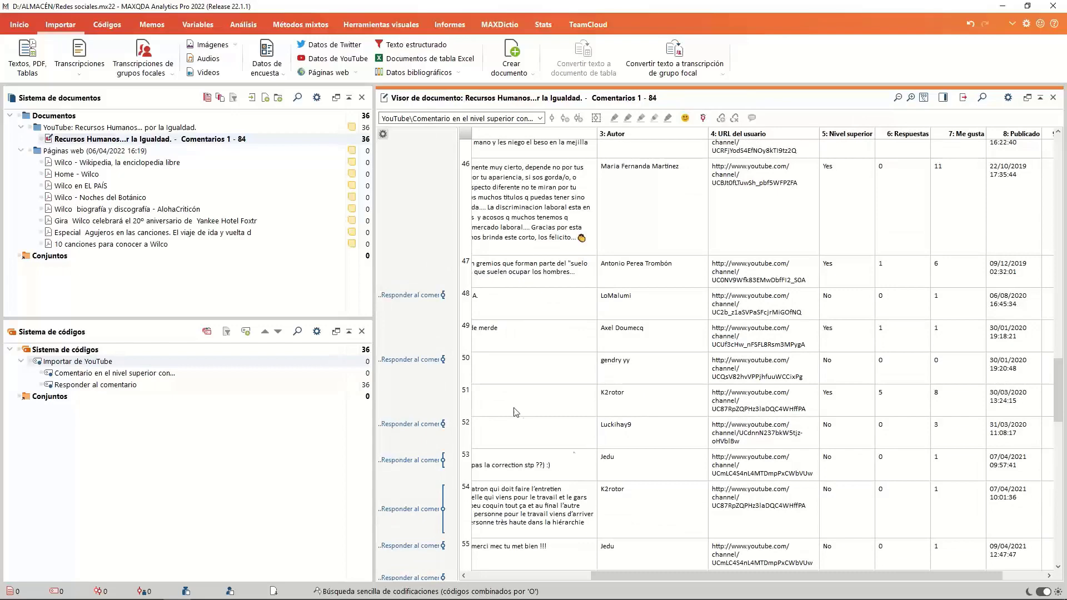
pyautogui.click(892, 407)
pyautogui.moveTo(629, 576); pyautogui.dragTo(507, 579)
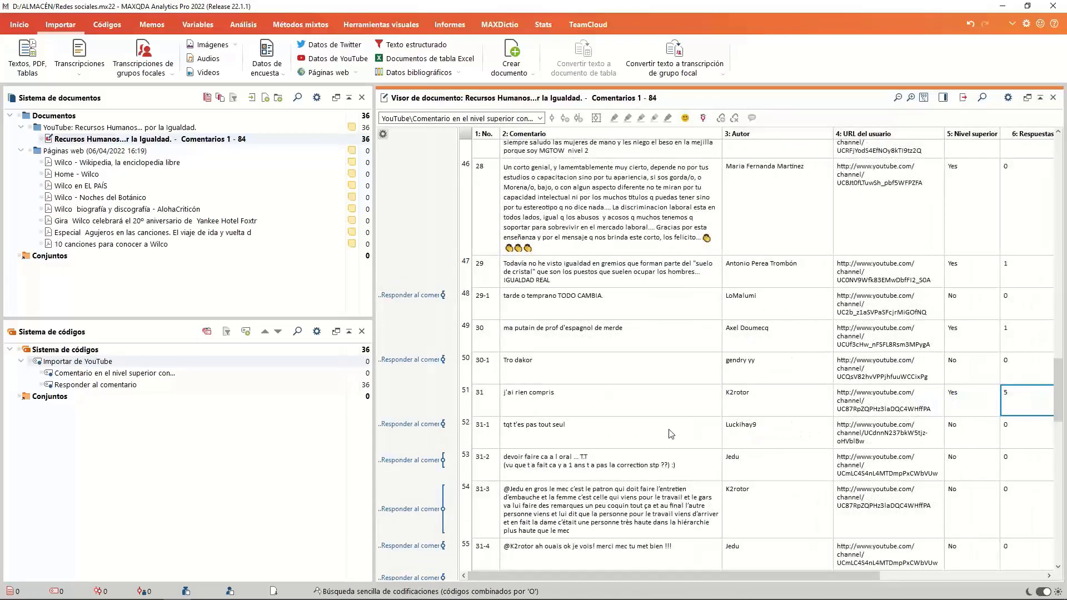
pyautogui.scroll(-10, 671, 434)
pyautogui.scroll(-3, 671, 434)
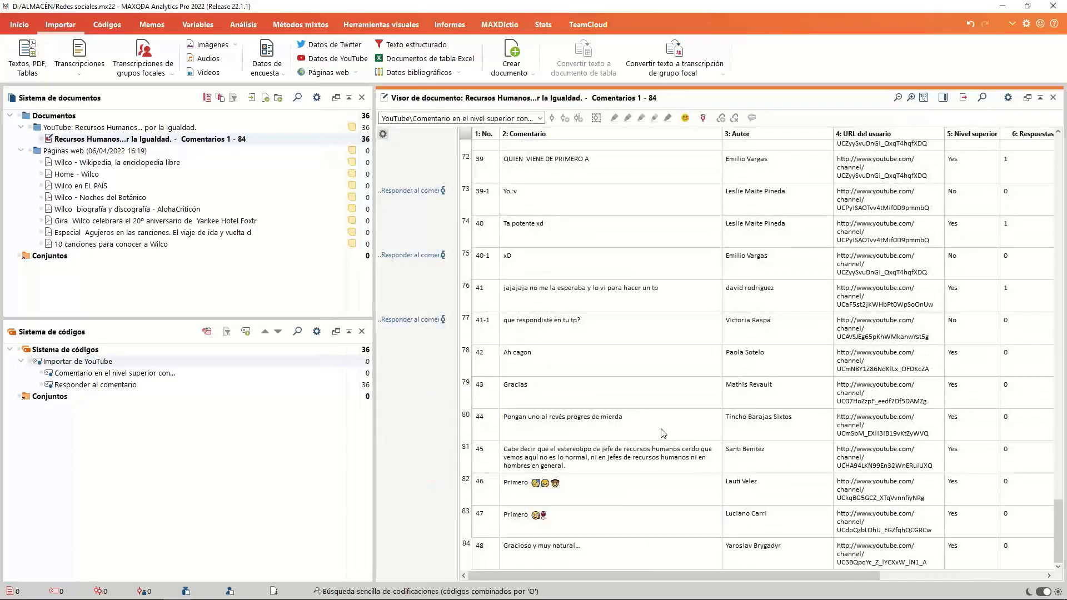
# - Sort the YouTube comments by number of replies in descending order and select the text of the most-replied comment
pyautogui.click(1025, 135)
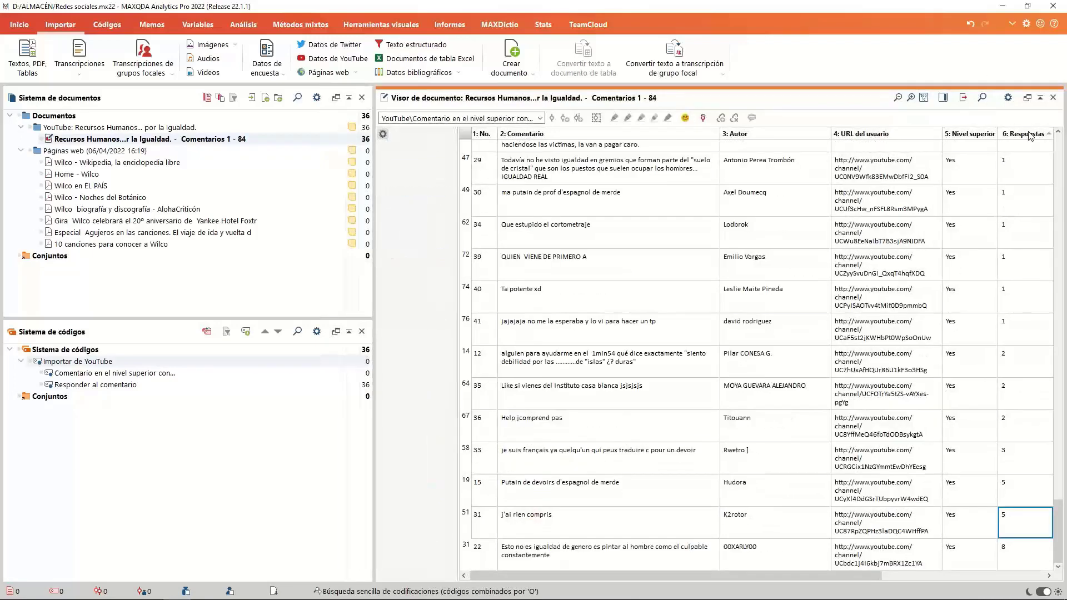
pyautogui.click(1030, 135)
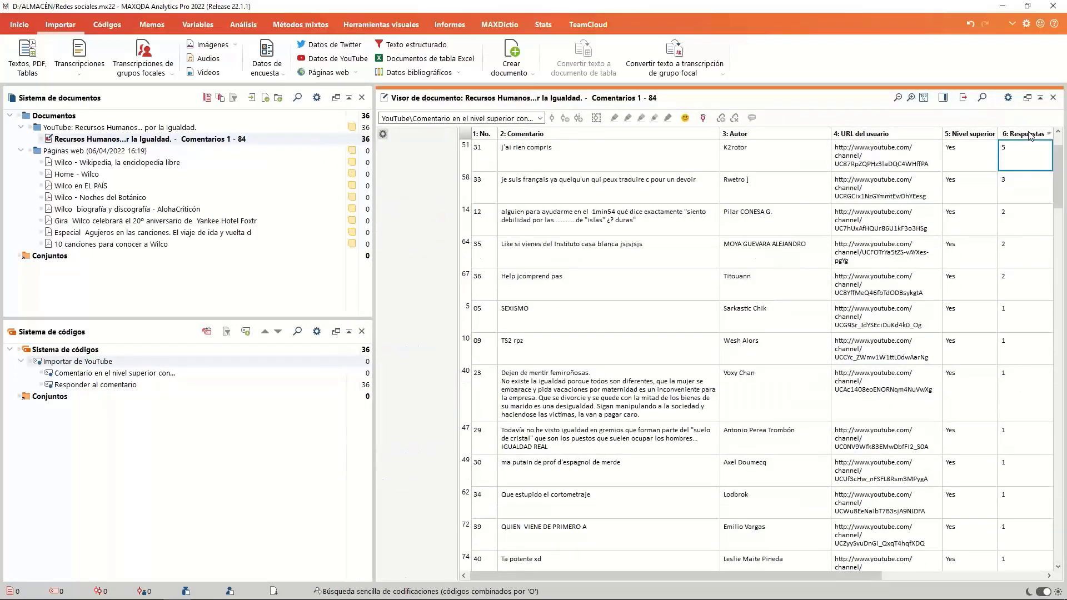
pyautogui.scroll(1, 972, 278)
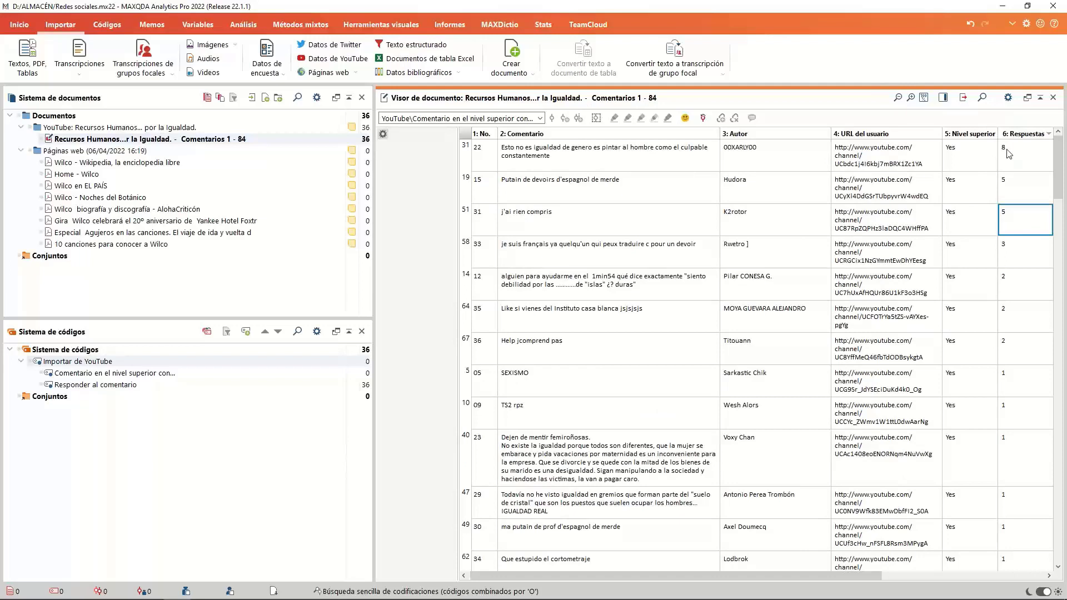
pyautogui.click(1029, 160)
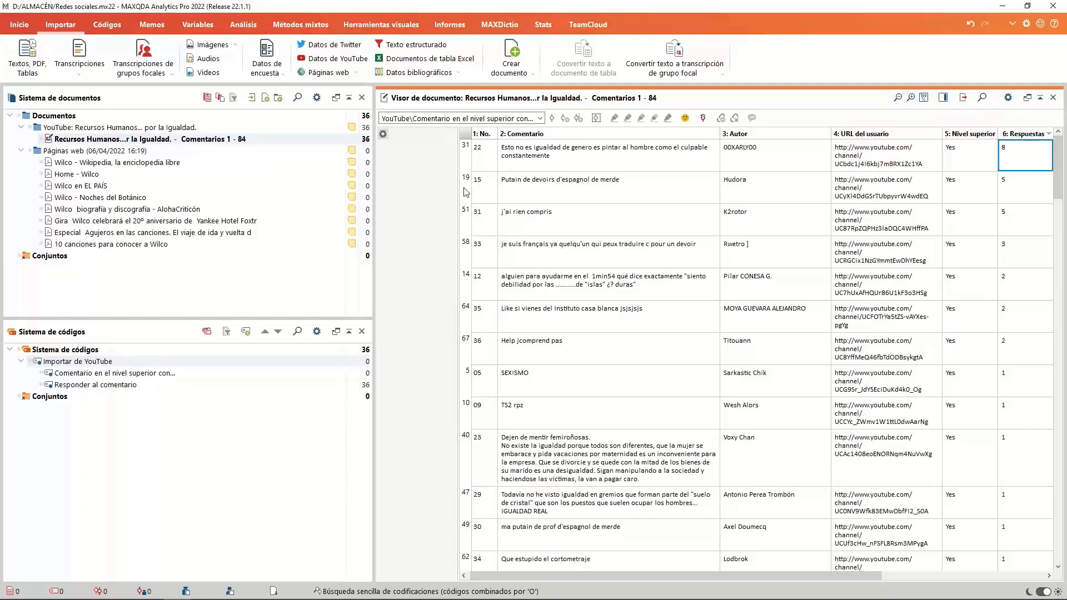
pyautogui.click(533, 154)
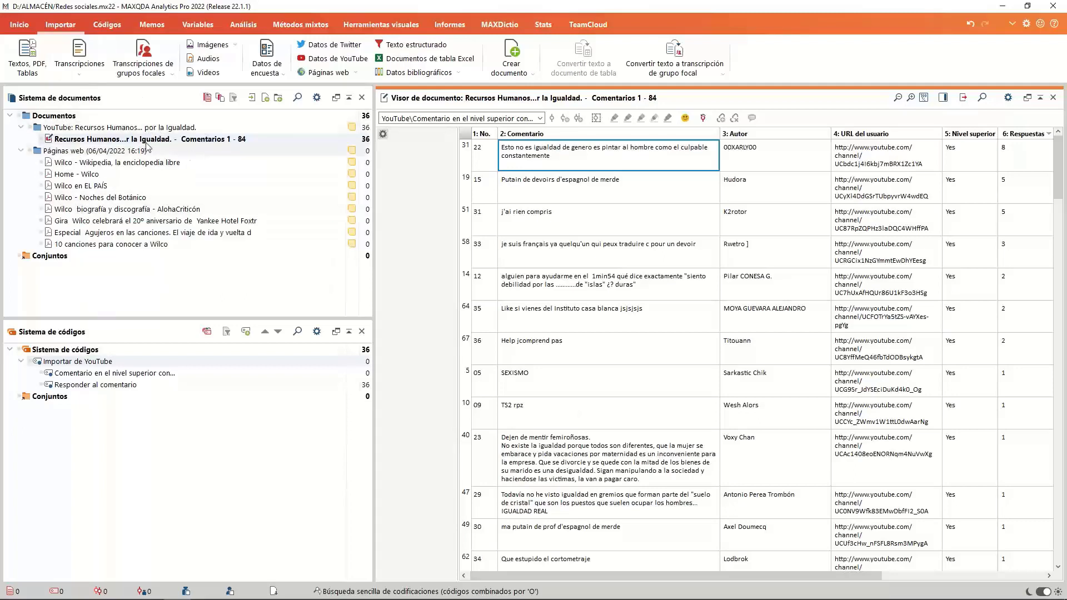
# - Add the downloaded "Recursos Humanos" MP4 to the YouTube document group without an existing transcript, overwriting the copy in the external files folder
pyautogui.moveTo(74, 143)
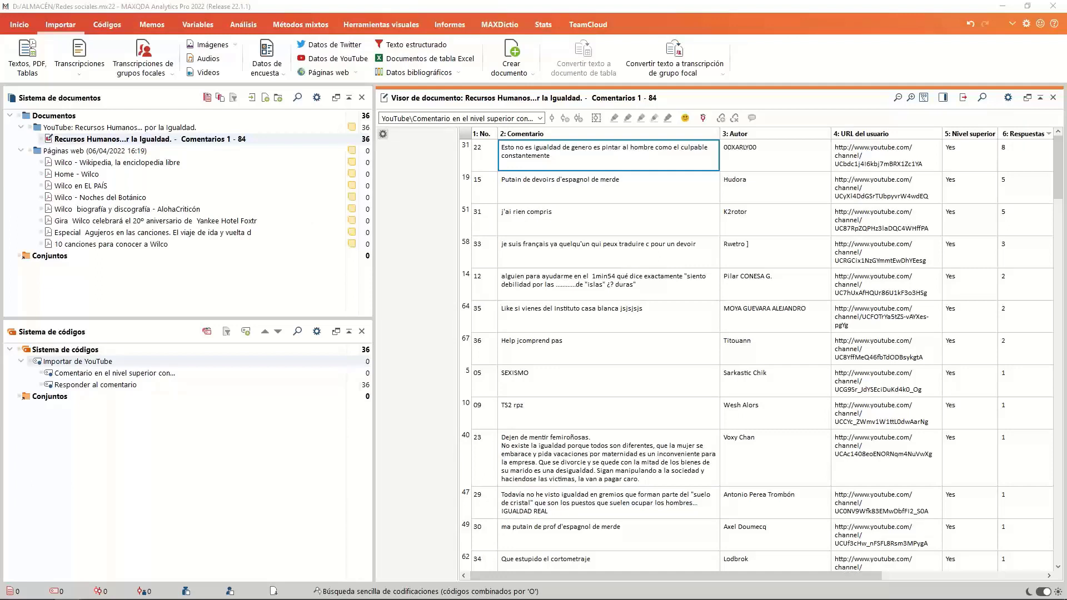
pyautogui.moveTo(1007, 270); pyautogui.dragTo(224, 145)
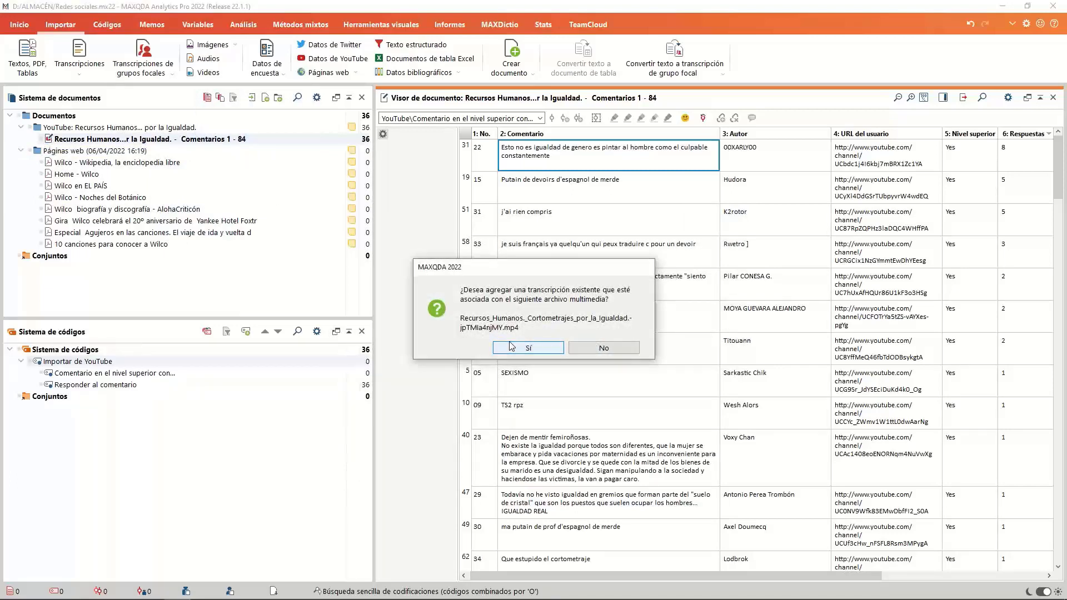
pyautogui.click(612, 350)
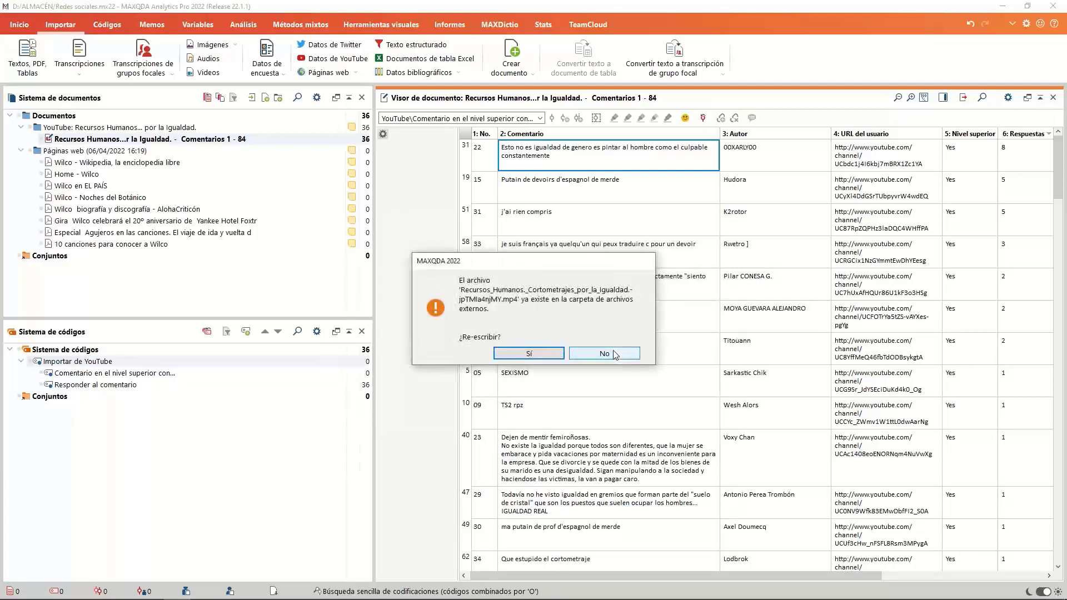
pyautogui.click(561, 358)
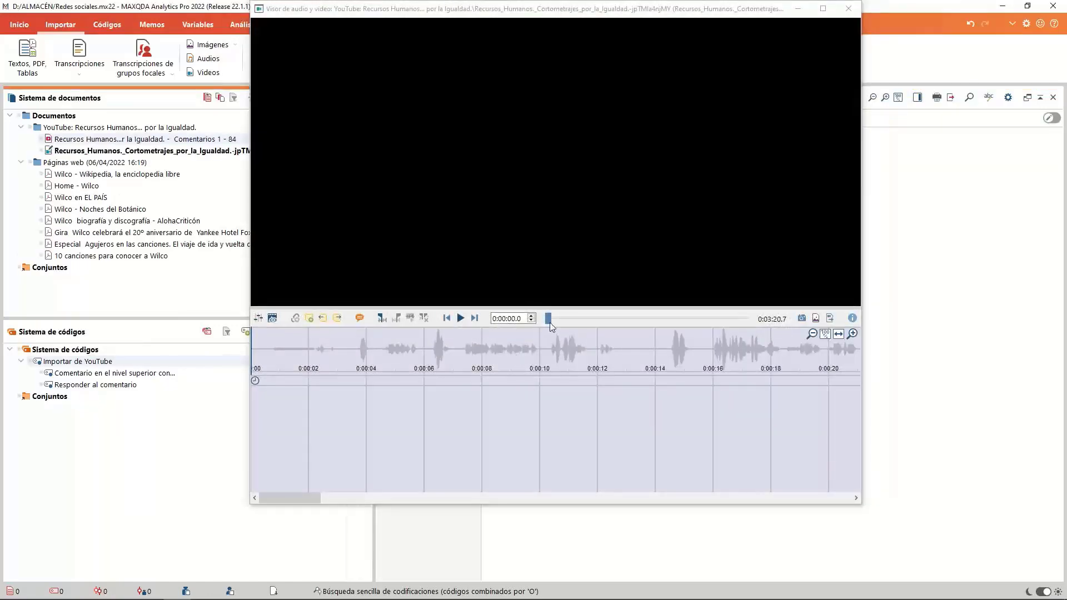
# - Preview the imported video at about 0:00:24.8 and close the video viewer
pyautogui.moveTo(548, 320)
pyautogui.mouseDown()
pyautogui.moveTo(736, 314)
pyautogui.moveTo(567, 312)
pyautogui.mouseUp()
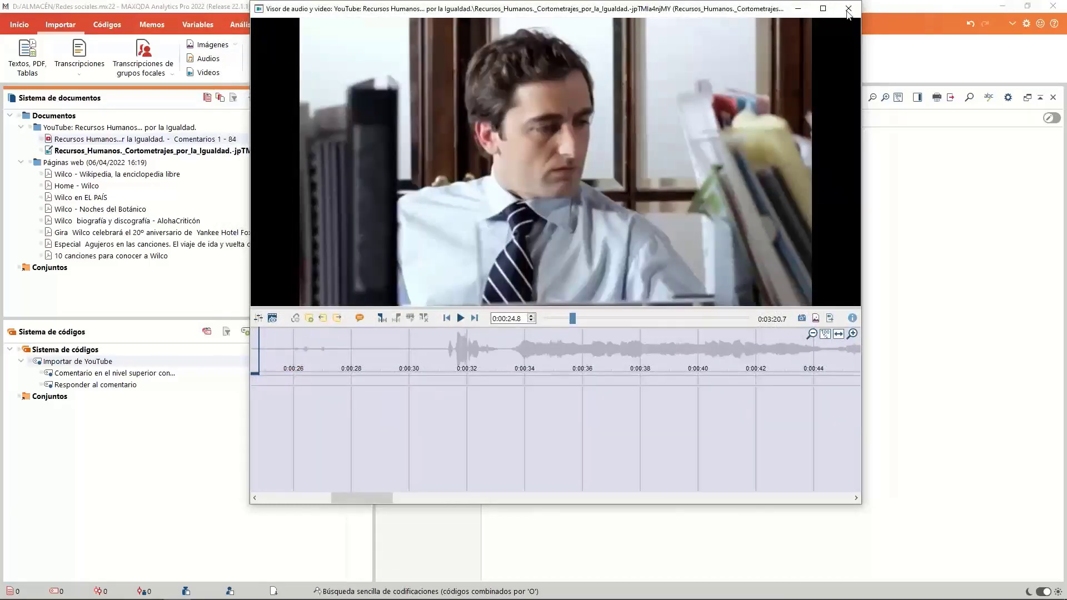
pyautogui.moveTo(763, 13); pyautogui.dragTo(756, 45)
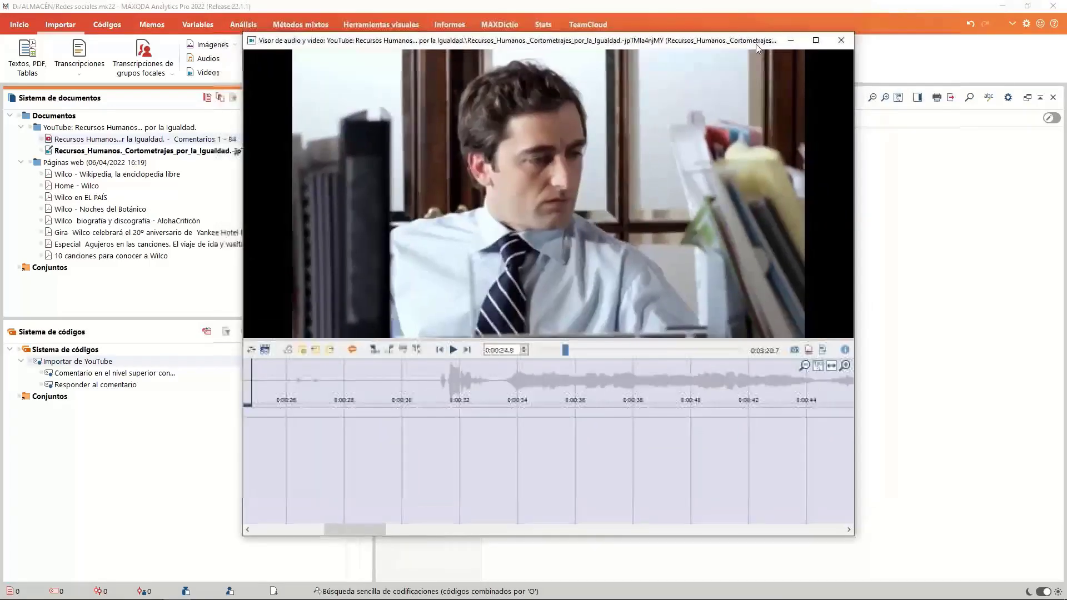
pyautogui.click(840, 42)
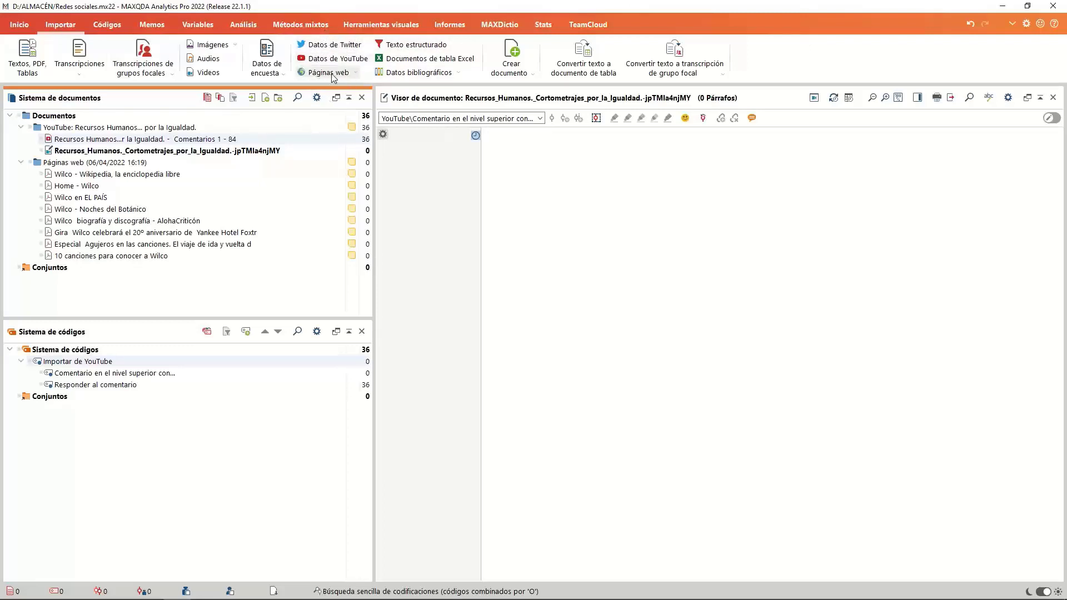
pyautogui.click(438, 76)
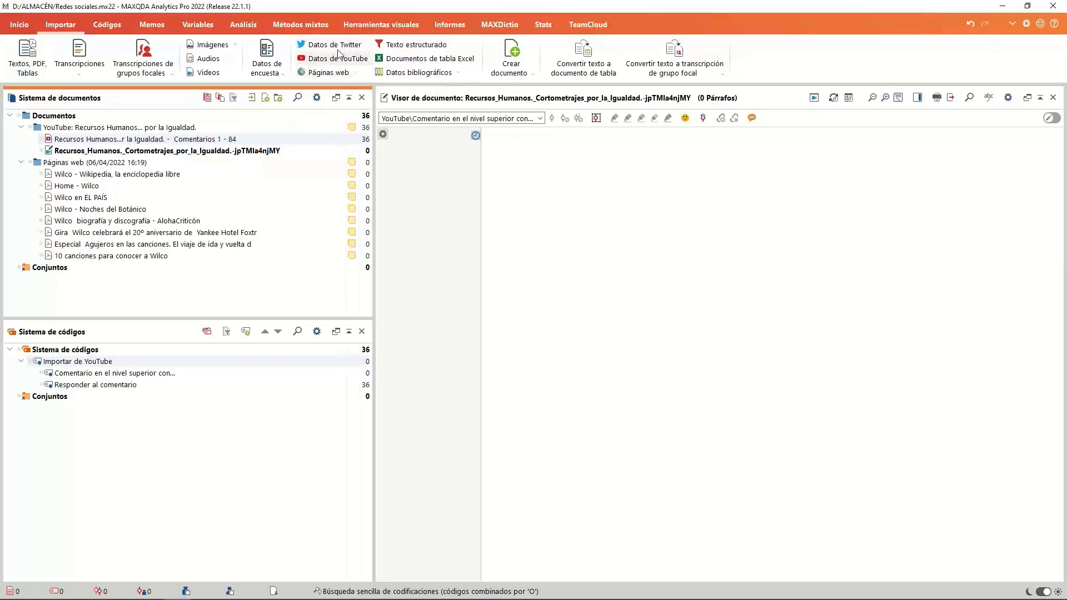
pyautogui.moveTo(358, 174)
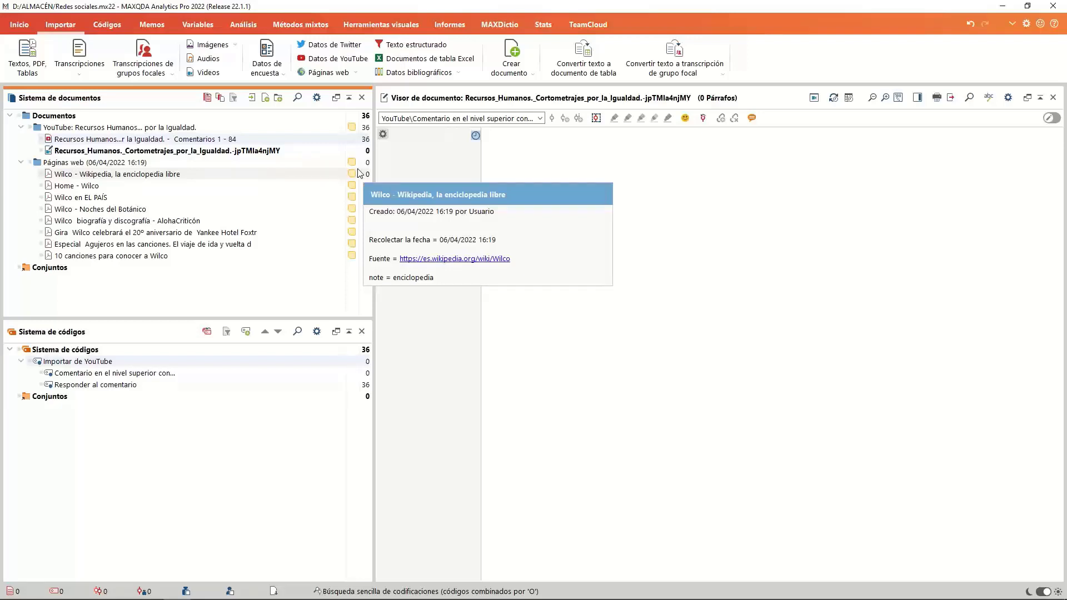
# - Start a Twitter data import, authorize MAXQDA to access the Twitter account in the browser, and accept the content usage terms in MAXQDA
pyautogui.click(310, 49)
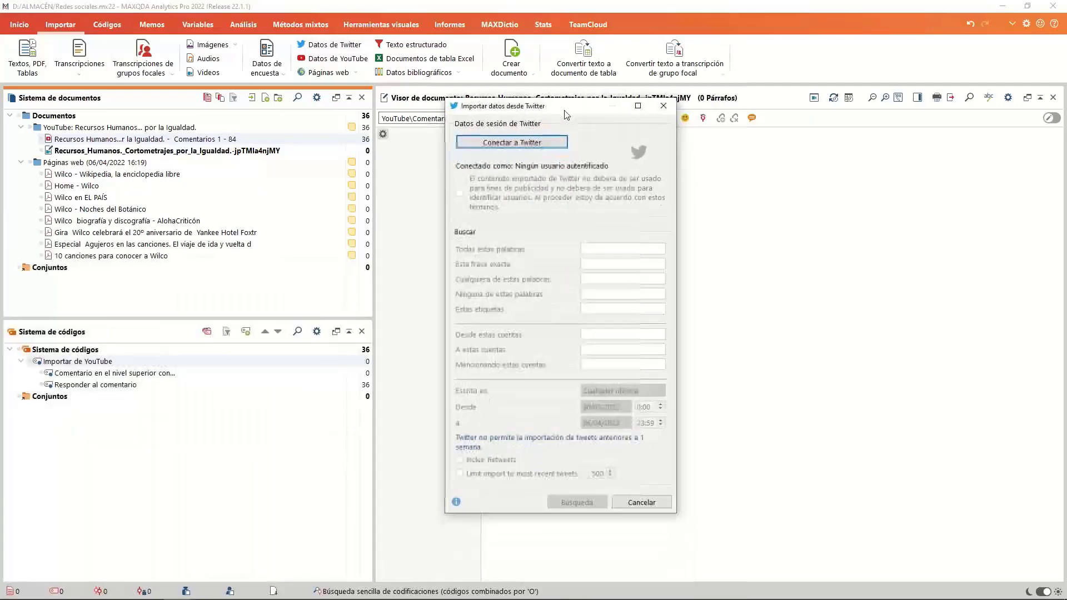
pyautogui.click(502, 142)
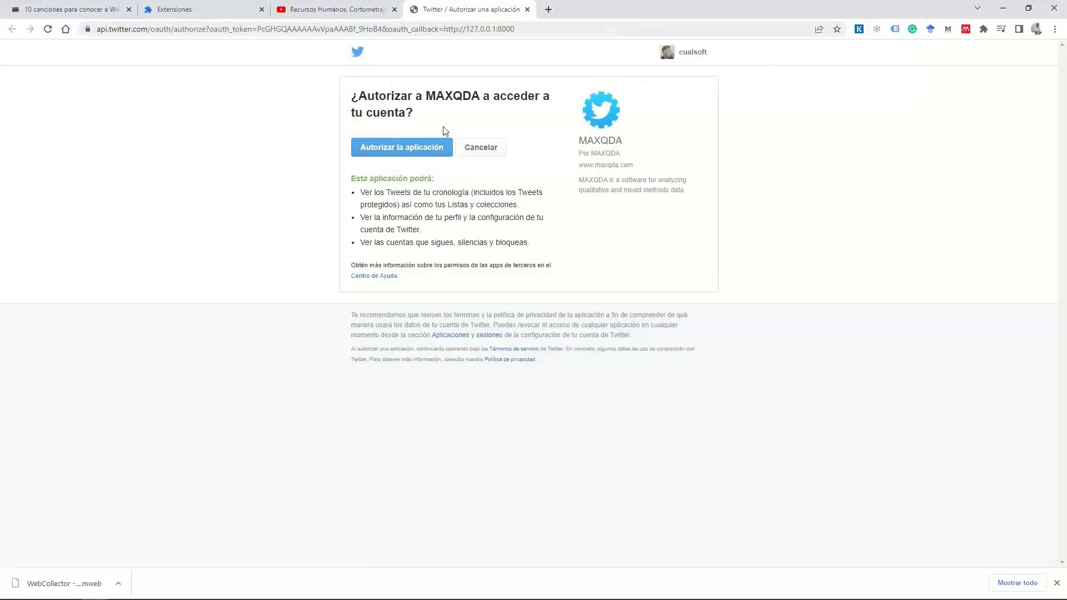
pyautogui.click(402, 152)
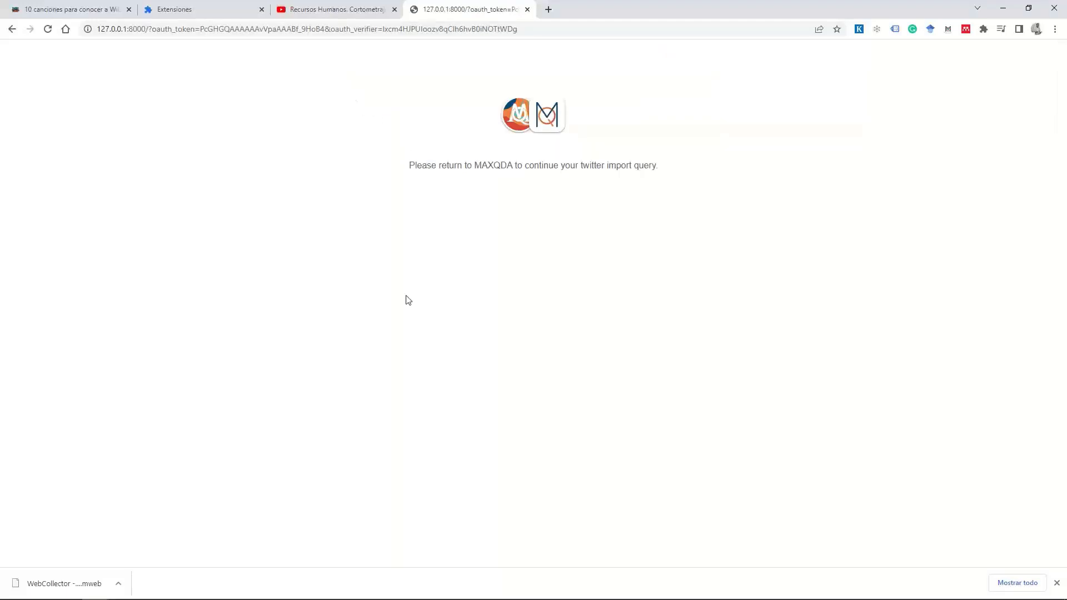
pyautogui.moveTo(355, 599)
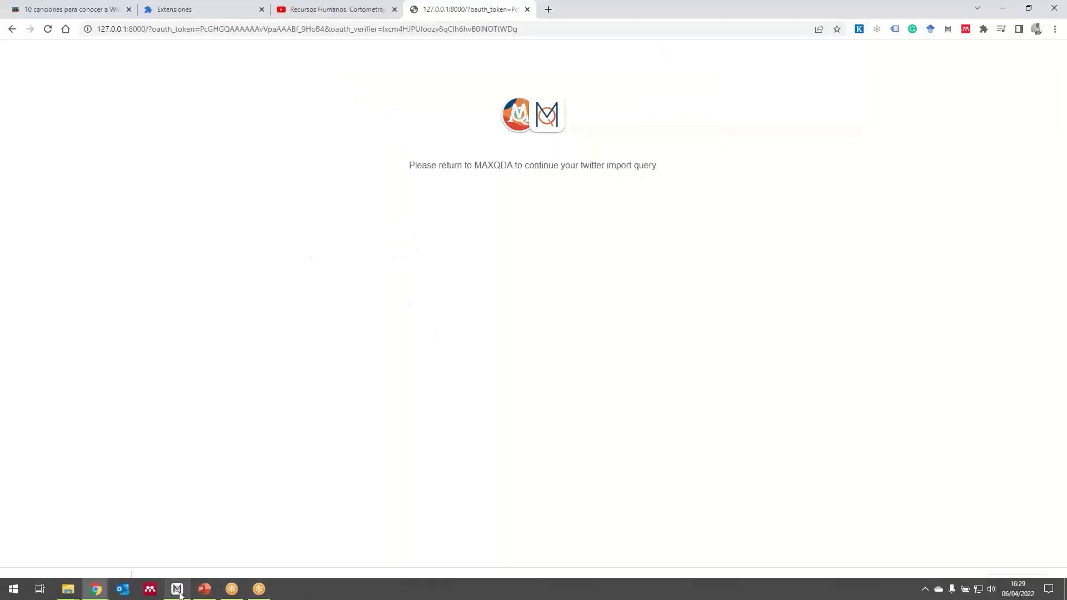
pyautogui.moveTo(178, 594)
pyautogui.click(187, 569)
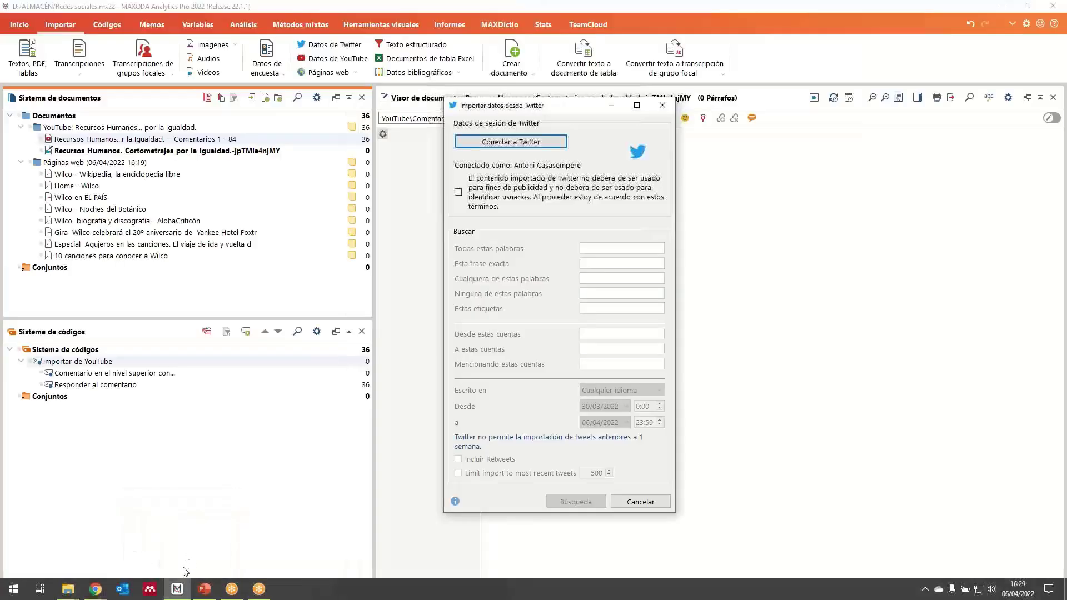
pyautogui.click(458, 192)
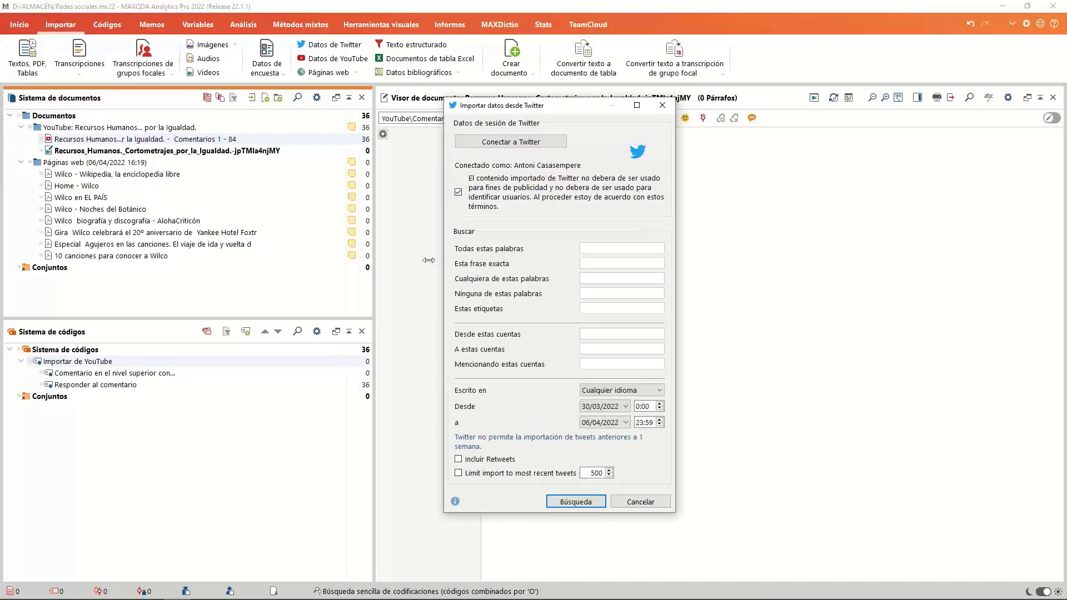
# - Set the tweet search to the word "wilco" in English, including retweets and limited to the 500 most recent tweets
pyautogui.moveTo(578, 109); pyautogui.dragTo(558, 65)
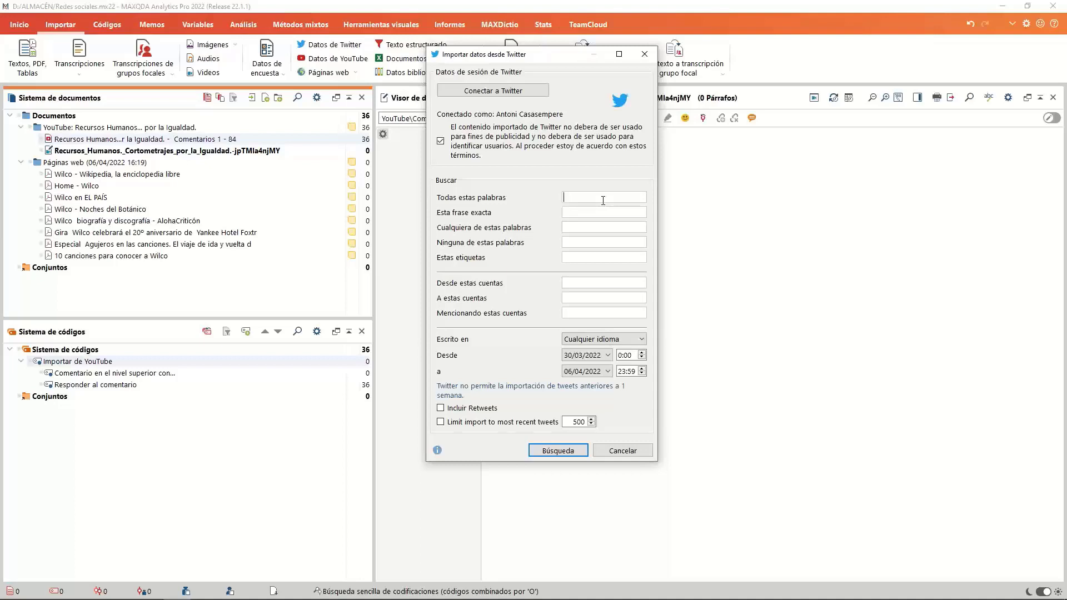
pyautogui.write('wilco')
pyautogui.click(641, 339)
pyautogui.moveTo(644, 357)
pyautogui.mouseDown()
pyautogui.moveTo(645, 414)
pyautogui.moveTo(637, 364)
pyautogui.mouseUp()
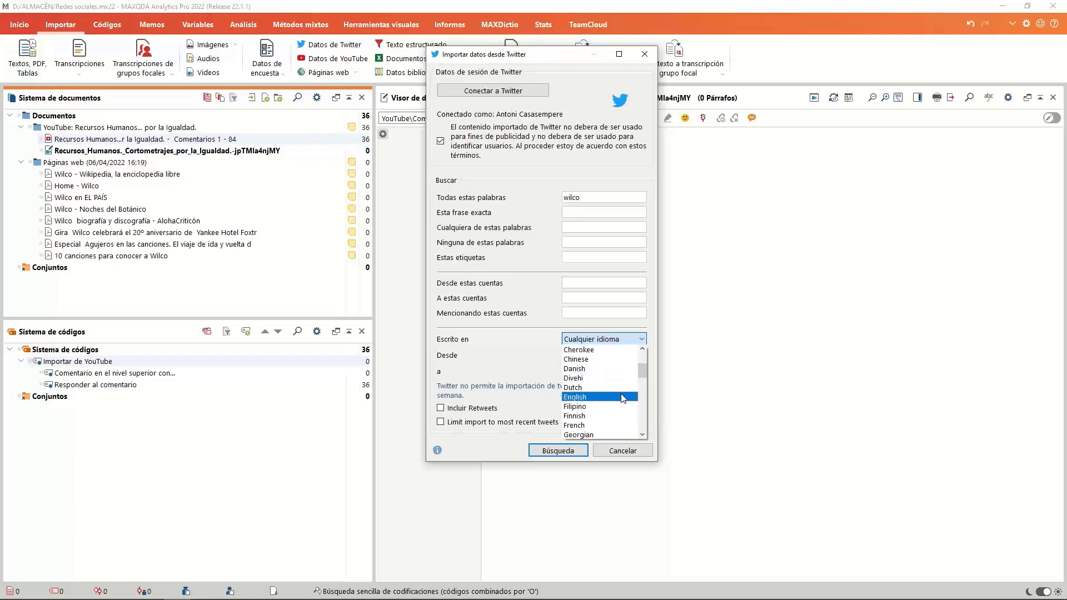
pyautogui.click(603, 406)
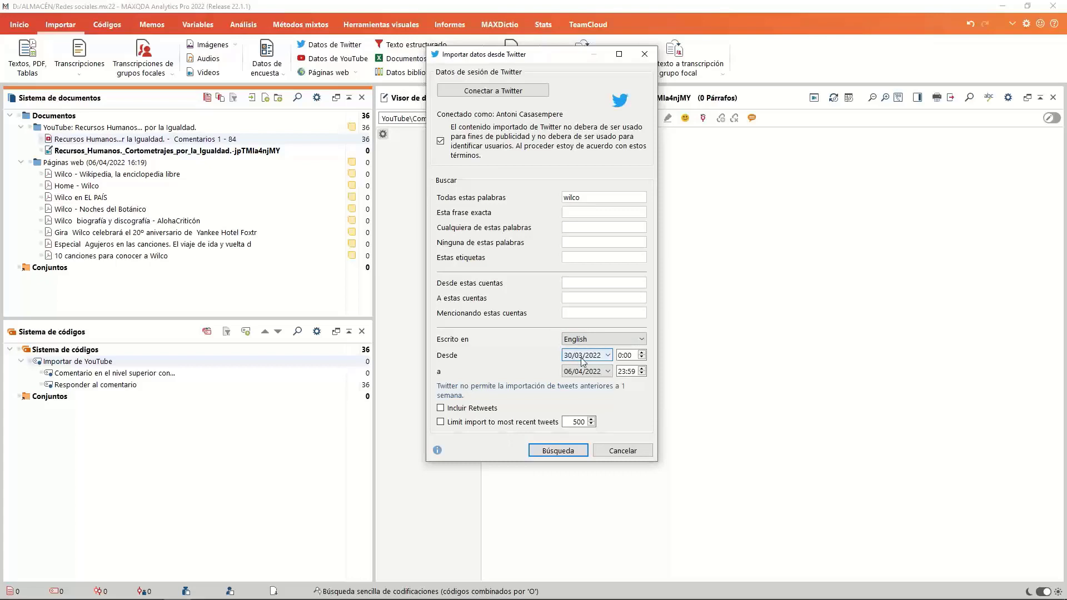
pyautogui.click(453, 413)
pyautogui.click(461, 423)
# - Try the tweet search with "concert" as an any-of-these-words term, discard its preview, and remove the term
pyautogui.click(581, 209)
pyautogui.click(582, 230)
pyautogui.click(578, 241)
pyautogui.click(568, 256)
pyautogui.click(619, 226)
pyautogui.write('concert')
pyautogui.click(558, 450)
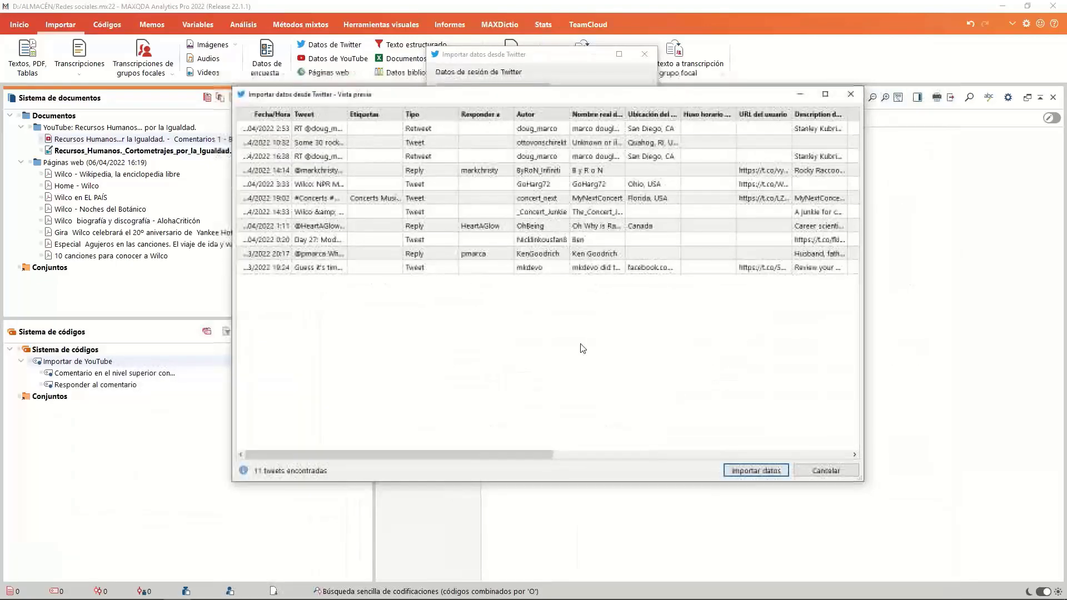
pyautogui.moveTo(566, 101); pyautogui.dragTo(581, 154)
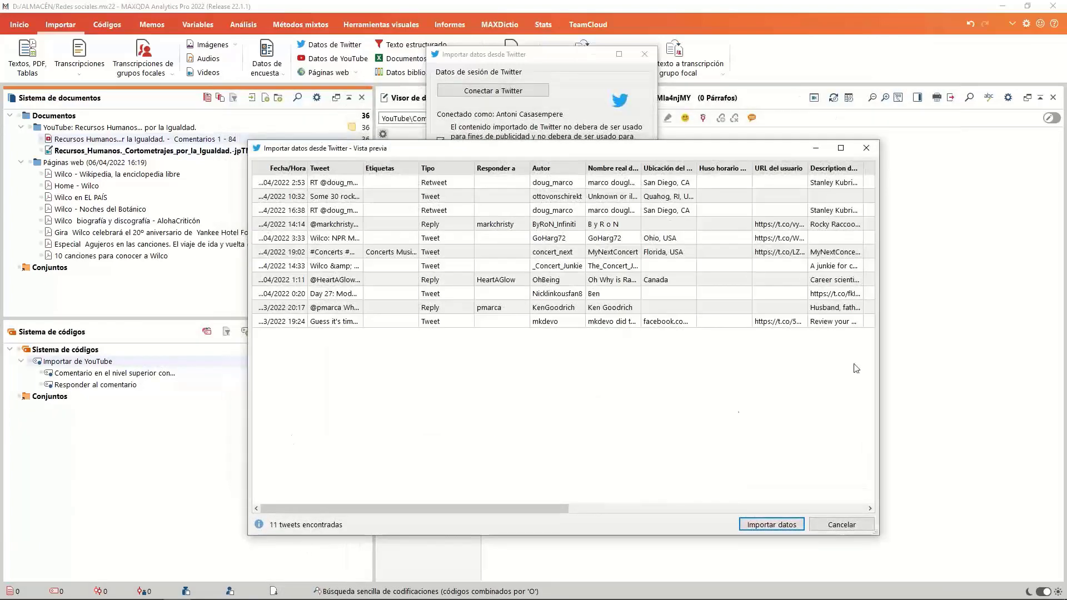
pyautogui.click(840, 525)
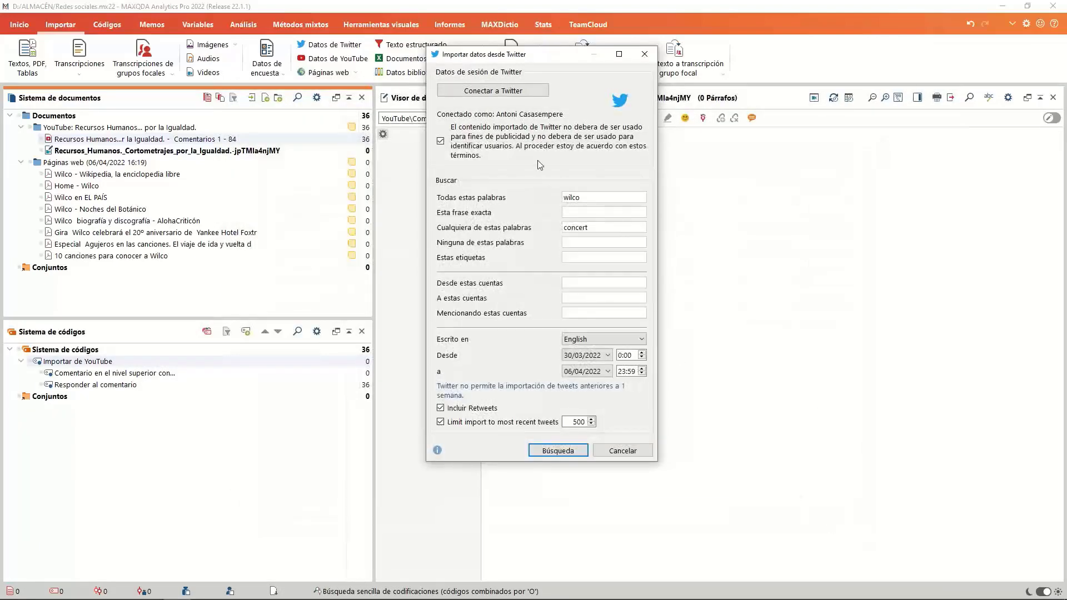
pyautogui.doubleClick(585, 227)
pyautogui.press('BackSpace')
# - Search for the "wilco" tweets and import the previewed results into the project
pyautogui.click(582, 452)
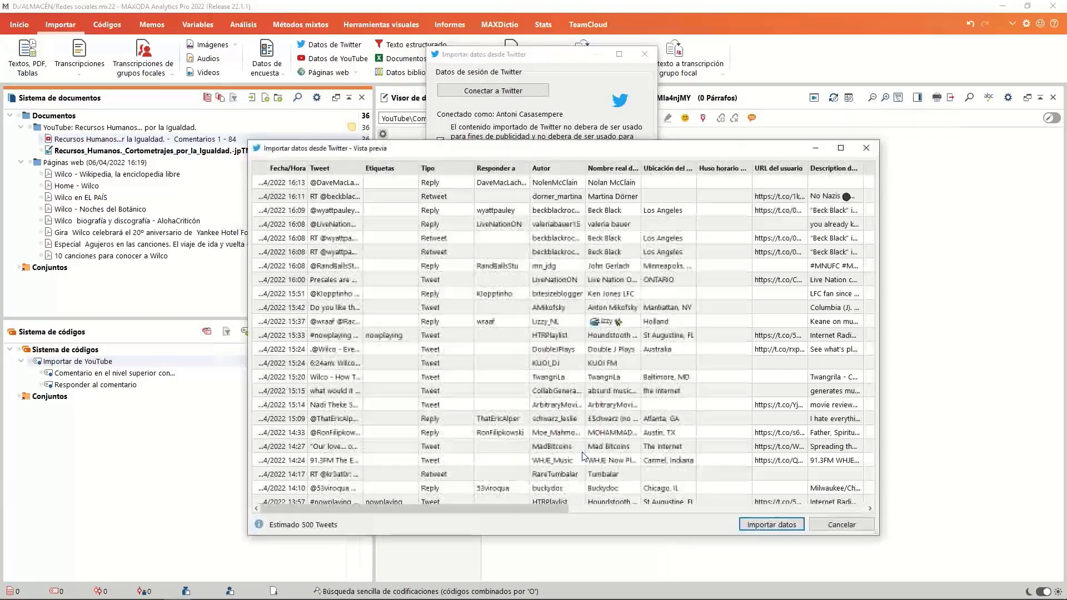
pyautogui.moveTo(466, 152); pyautogui.dragTo(408, 62)
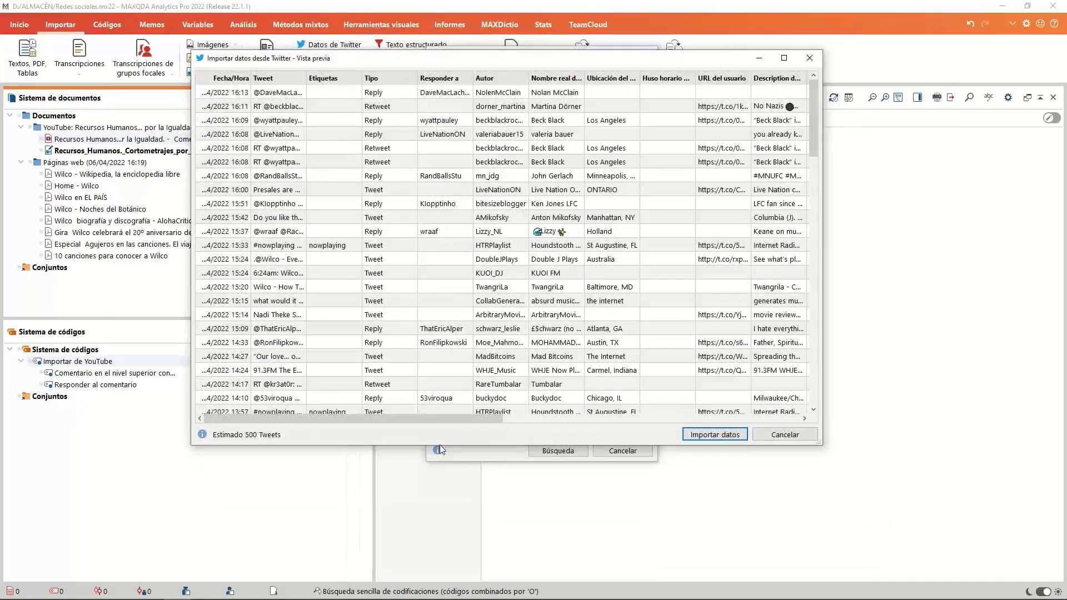
pyautogui.moveTo(439, 444); pyautogui.dragTo(451, 564)
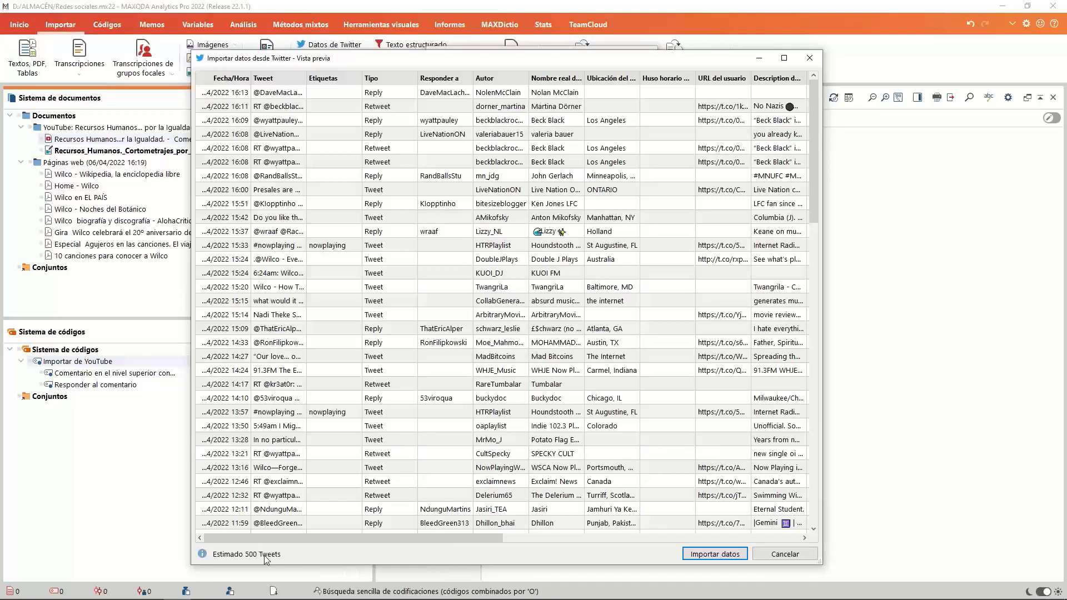
pyautogui.click(702, 558)
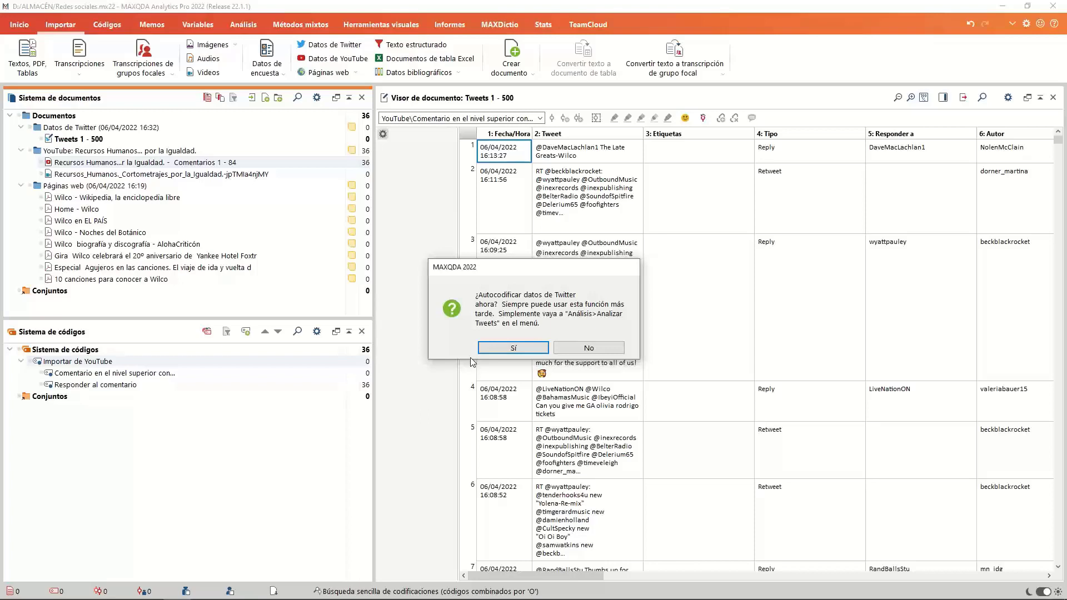
# - Start autocoding the imported tweets and select the hashtags nowplaying, wilco, mywilcolife and krakatoa
pyautogui.click(509, 350)
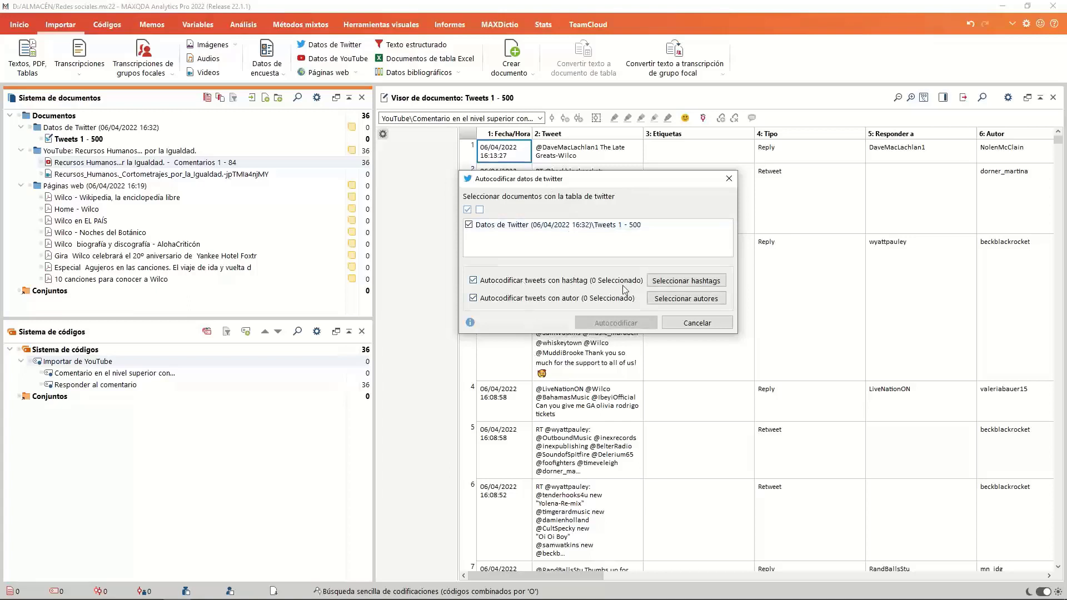
pyautogui.click(693, 285)
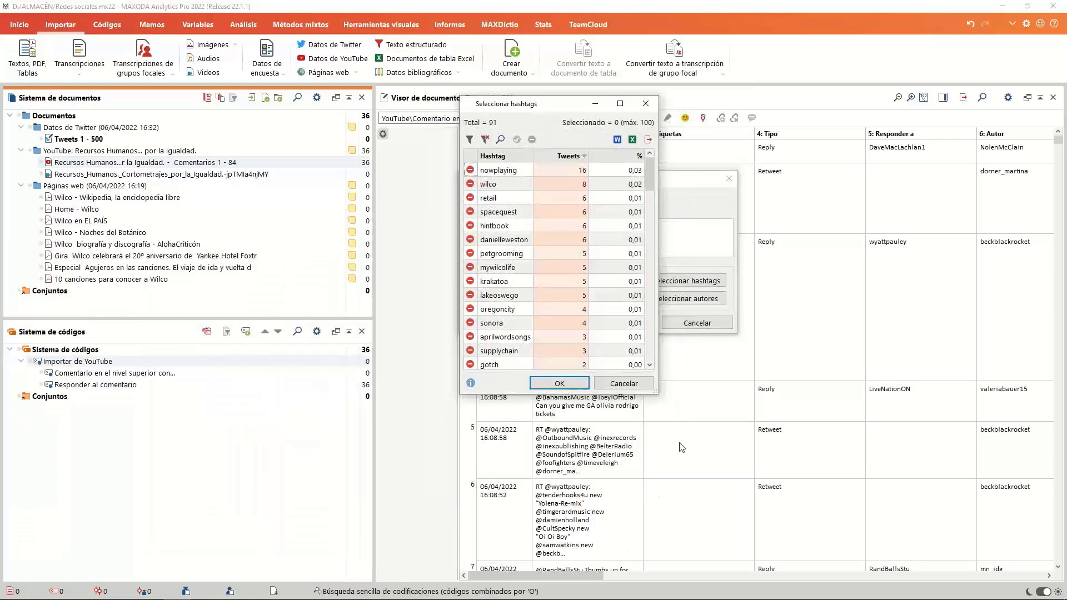
pyautogui.moveTo(657, 391); pyautogui.dragTo(778, 549)
pyautogui.click(470, 170)
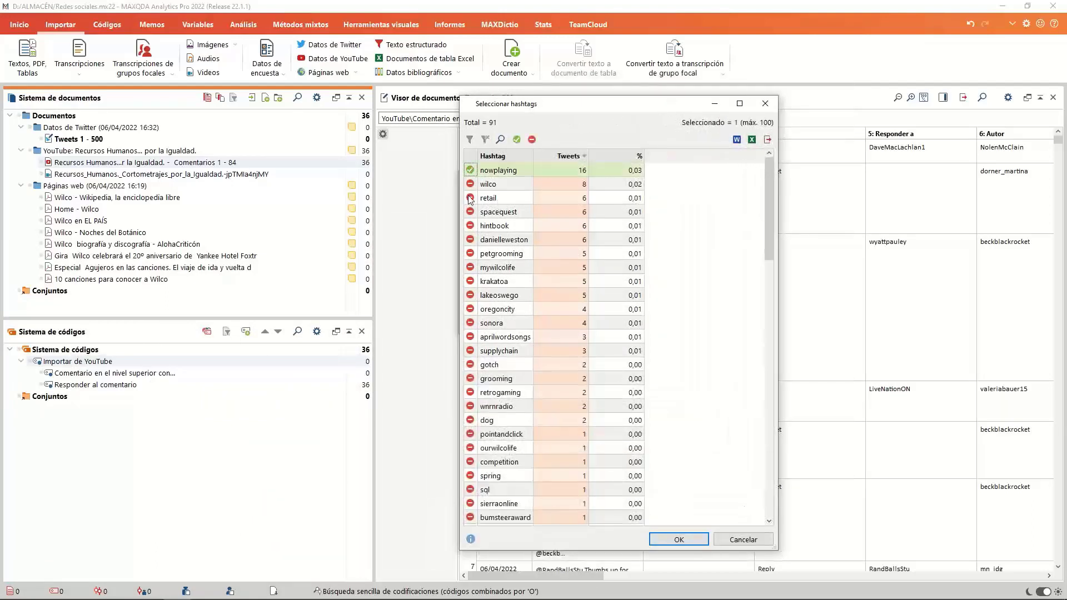
pyautogui.click(470, 184)
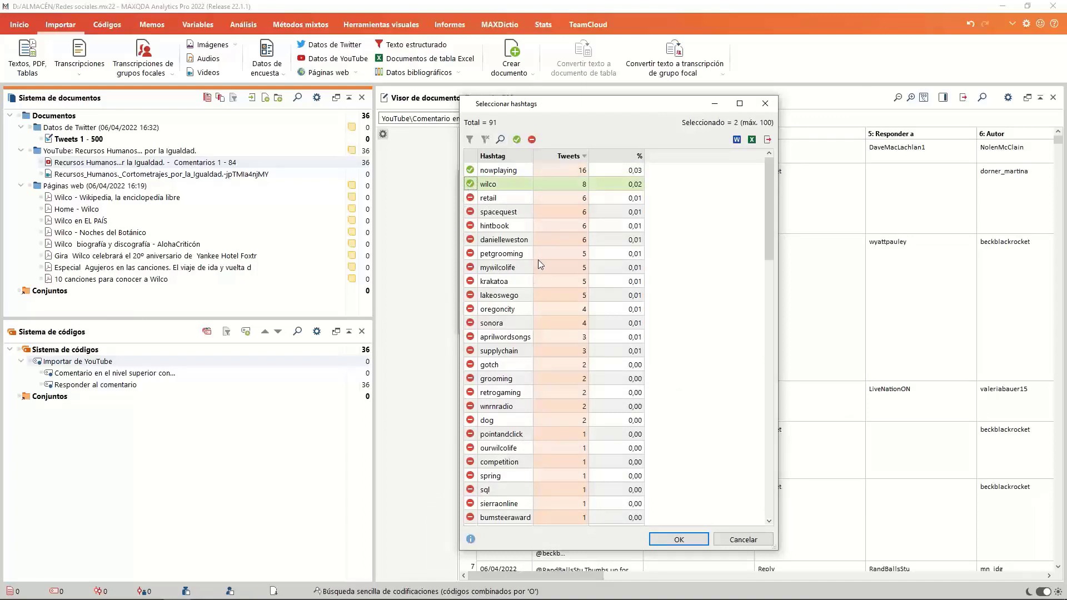
pyautogui.click(470, 269)
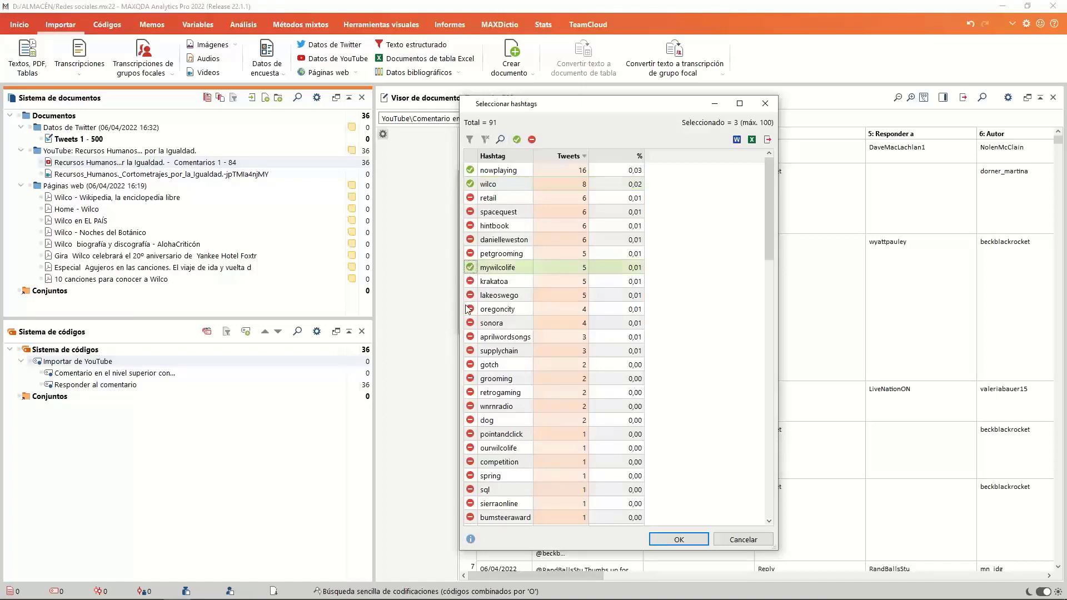
pyautogui.click(469, 281)
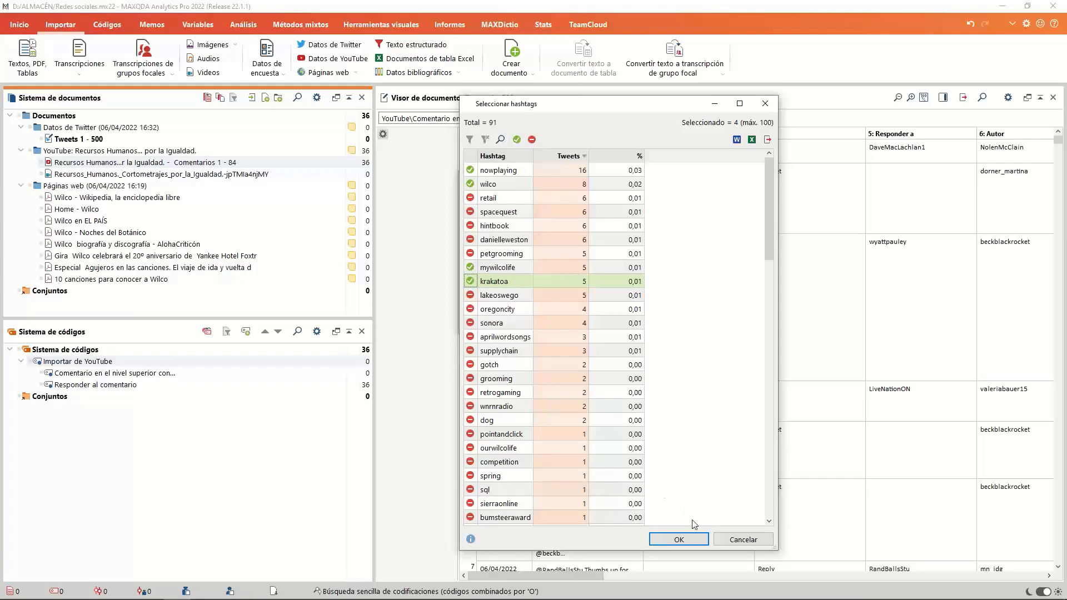
pyautogui.click(703, 542)
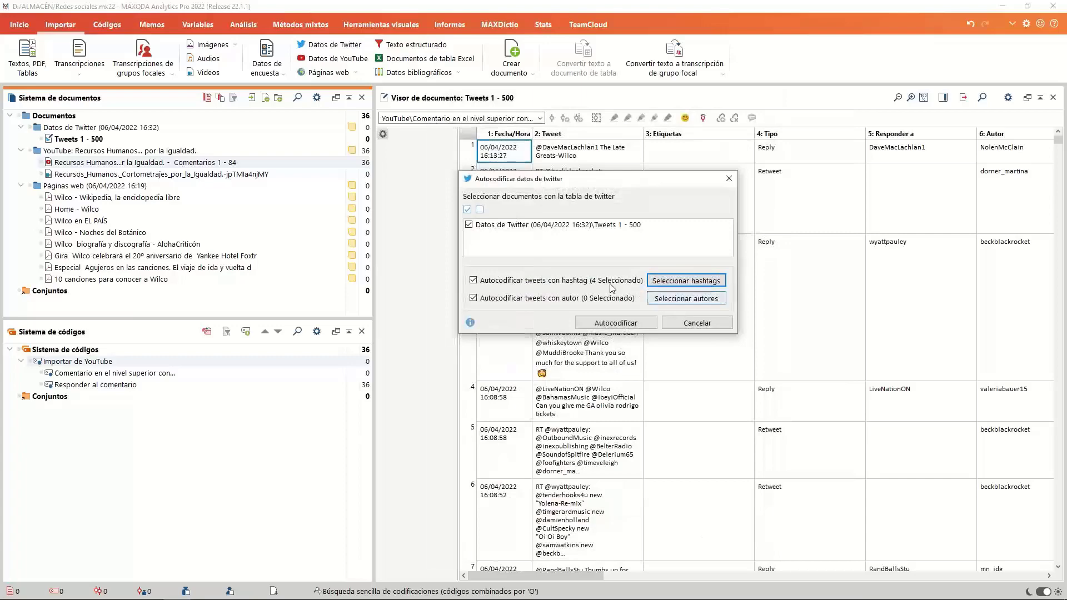
pyautogui.click(701, 300)
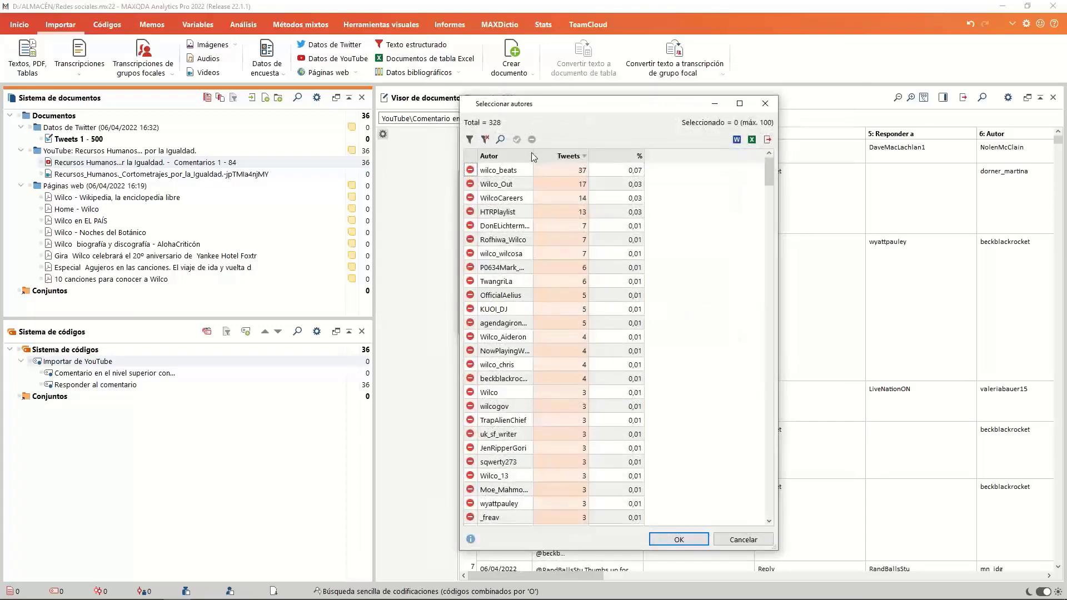
pyautogui.moveTo(532, 156); pyautogui.dragTo(566, 162)
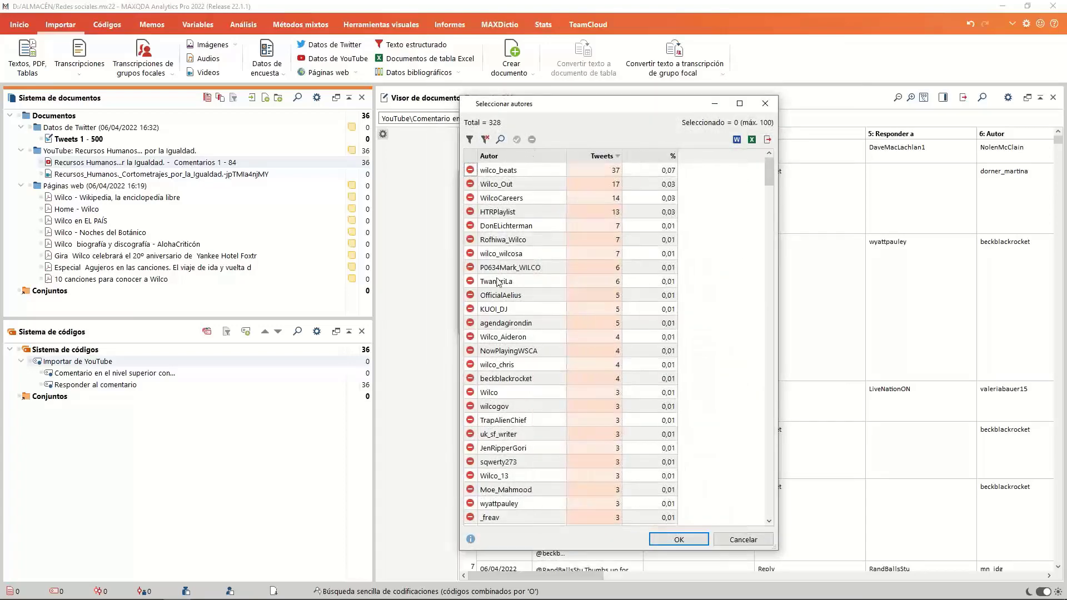
pyautogui.click(470, 170)
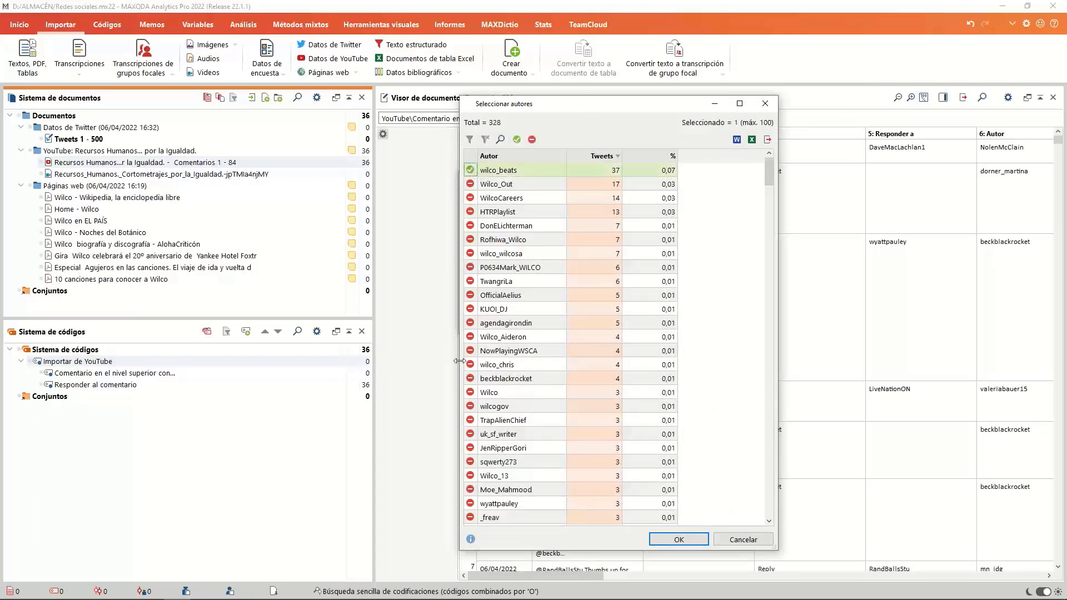
pyautogui.click(470, 184)
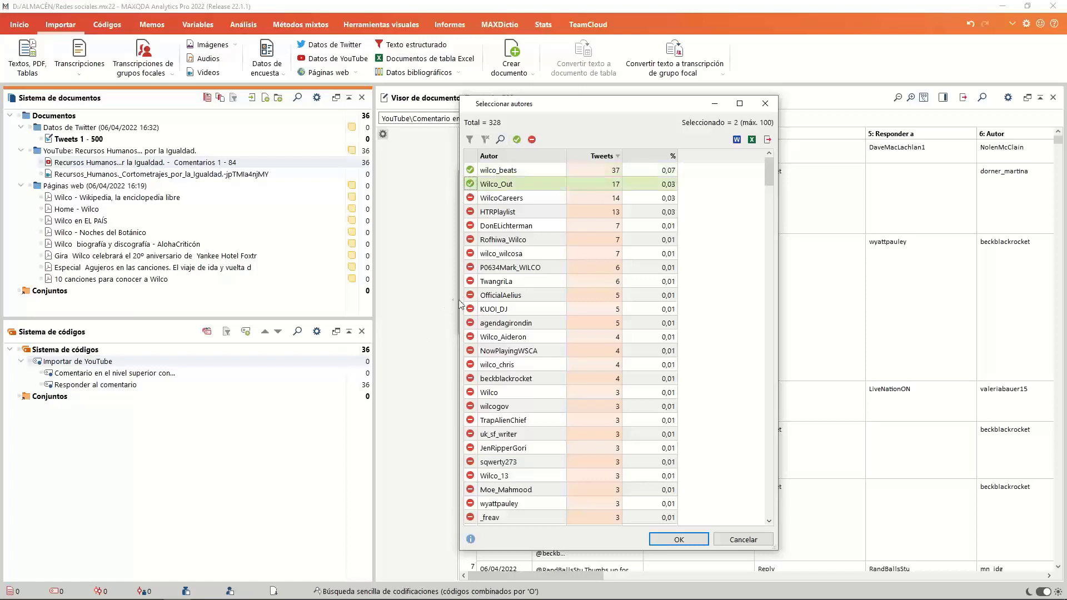
pyautogui.click(470, 212)
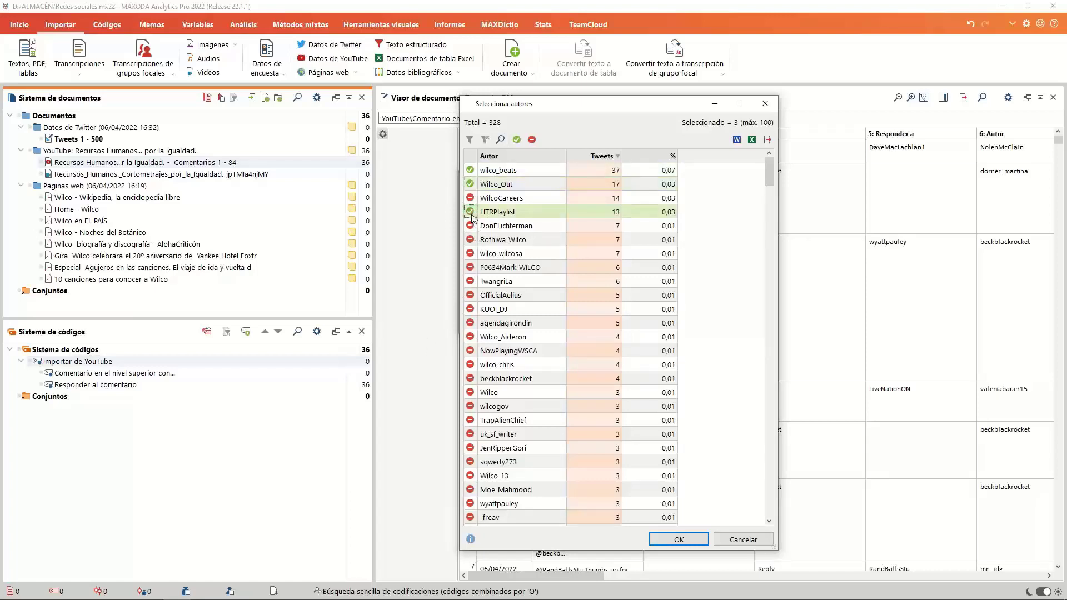
pyautogui.click(702, 542)
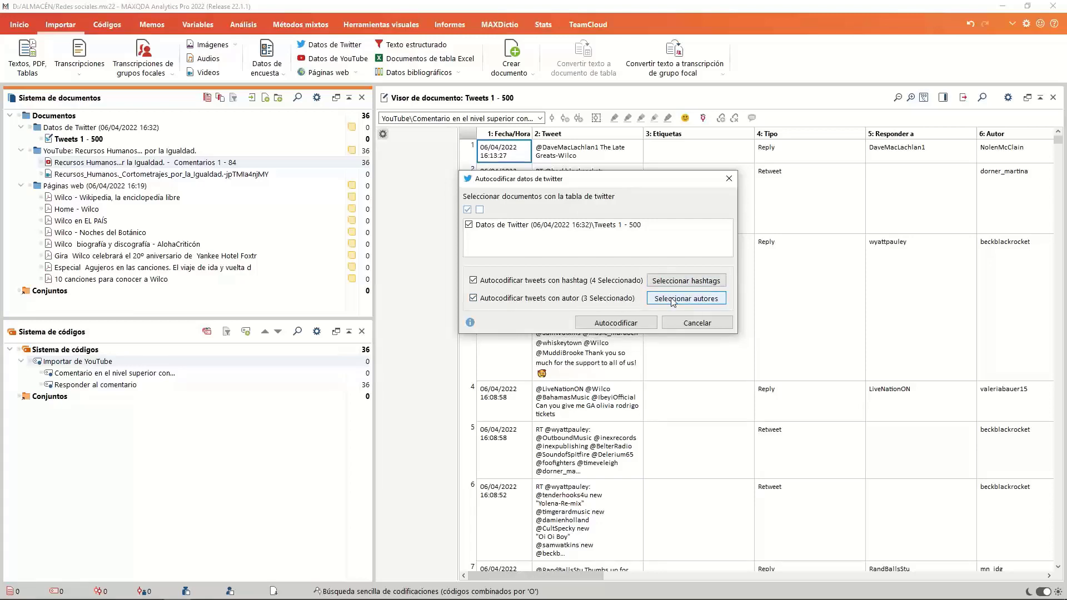
pyautogui.click(618, 323)
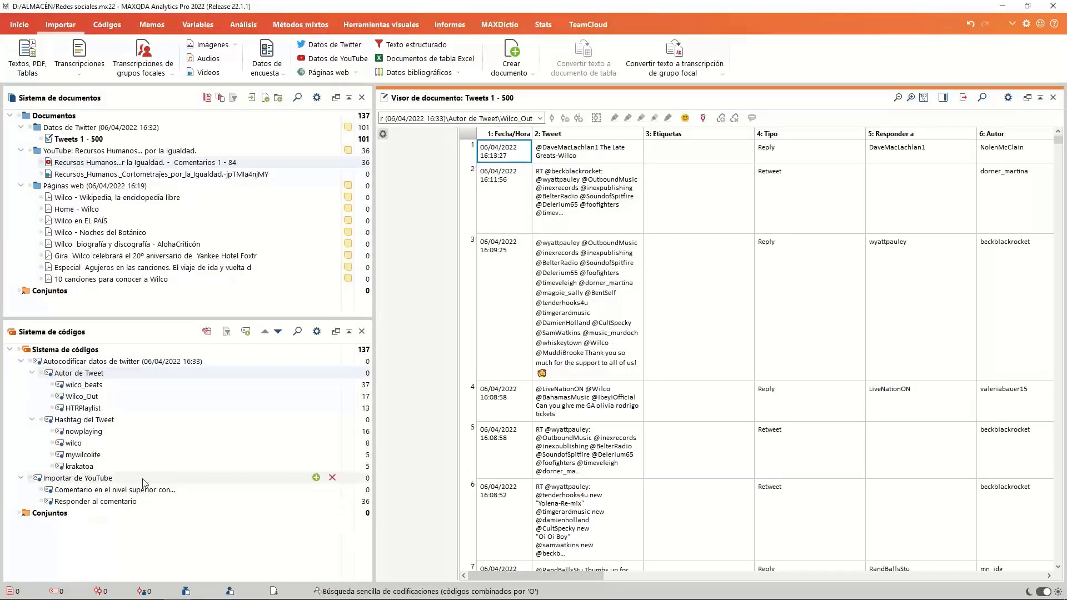
# - Give the author codes wilco_beats, Wilco_Out and HTRPlaylist distinct colours, using purple for HTRPlaylist, and check the coding stripes beside the tweets
pyautogui.rightClick(100, 388)
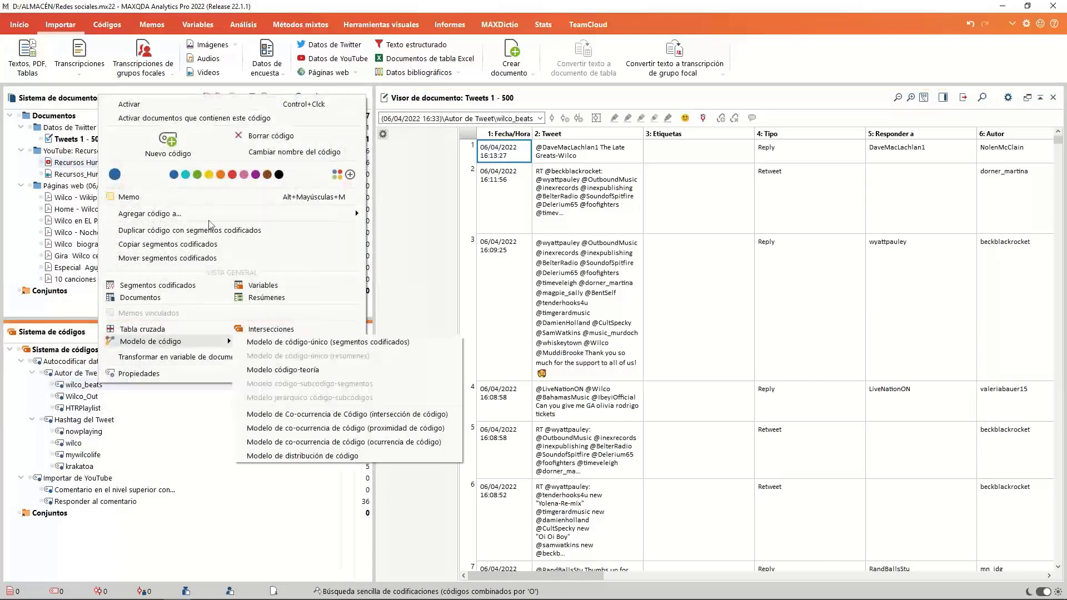
pyautogui.press('Escape')
pyautogui.rightClick(135, 392)
pyautogui.click(123, 408)
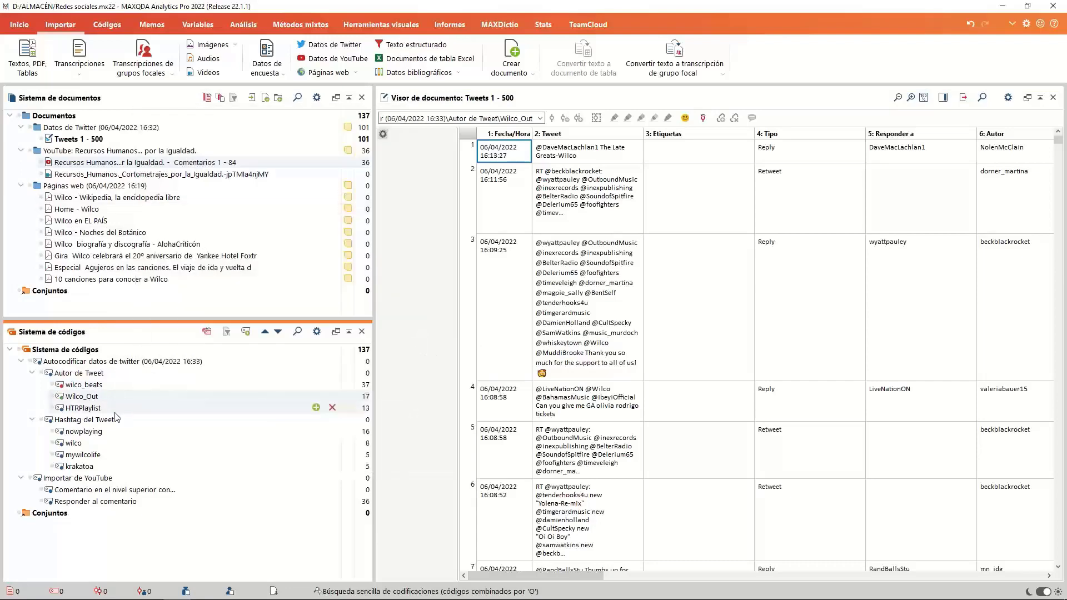
pyautogui.click(279, 199)
pyautogui.scroll(-15, 488, 302)
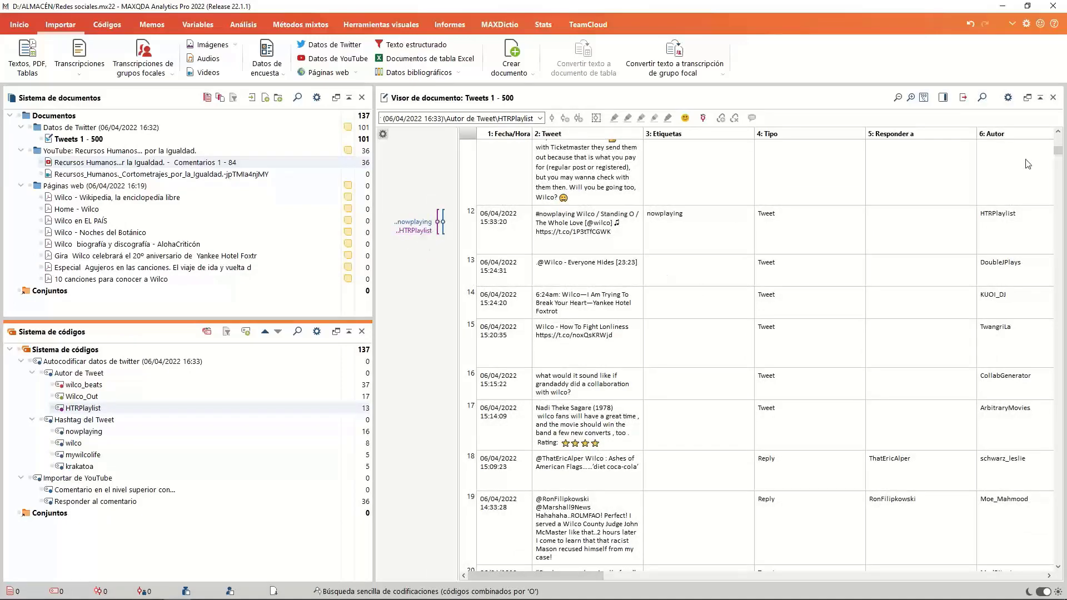
pyautogui.moveTo(1060, 156); pyautogui.dragTo(1061, 161)
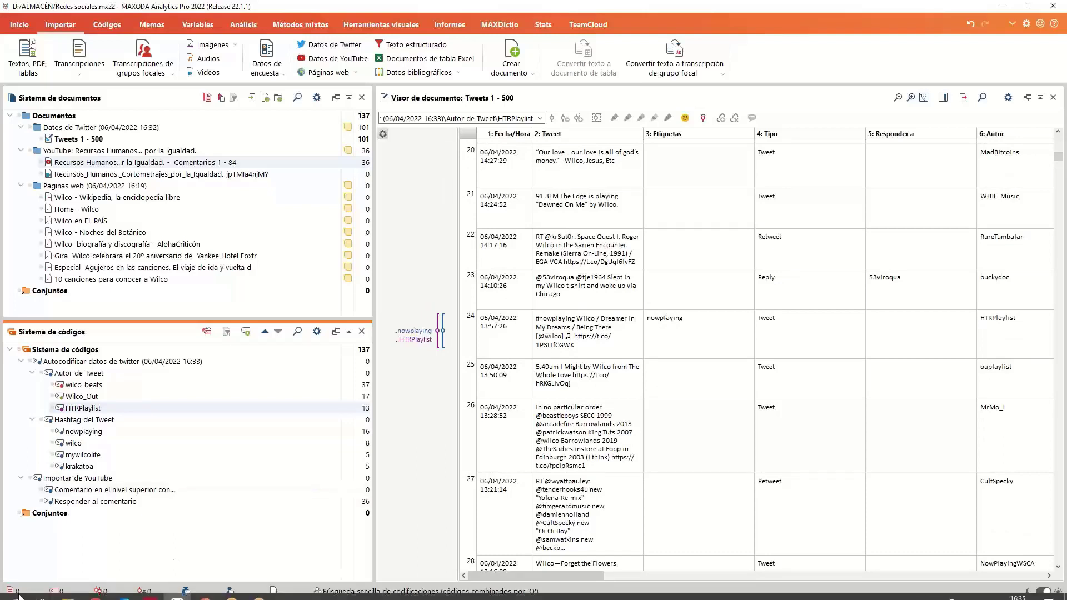
# - Switch to Chrome, open twitter.com/home in a new tab, and confirm that the account's phone number is still valid
pyautogui.moveTo(96, 589)
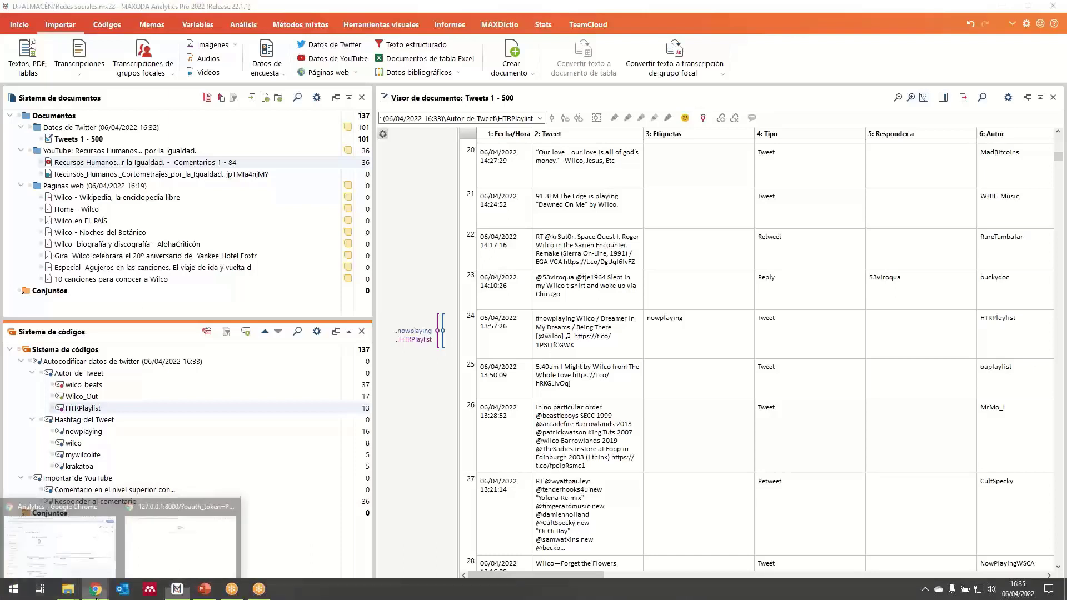
pyautogui.click(179, 572)
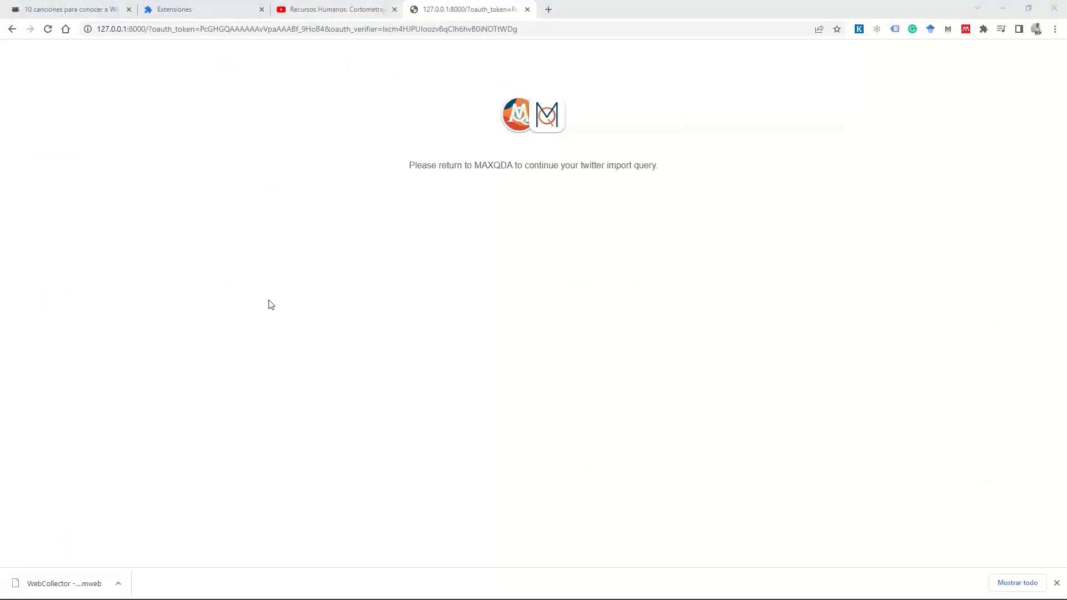
pyautogui.click(548, 10)
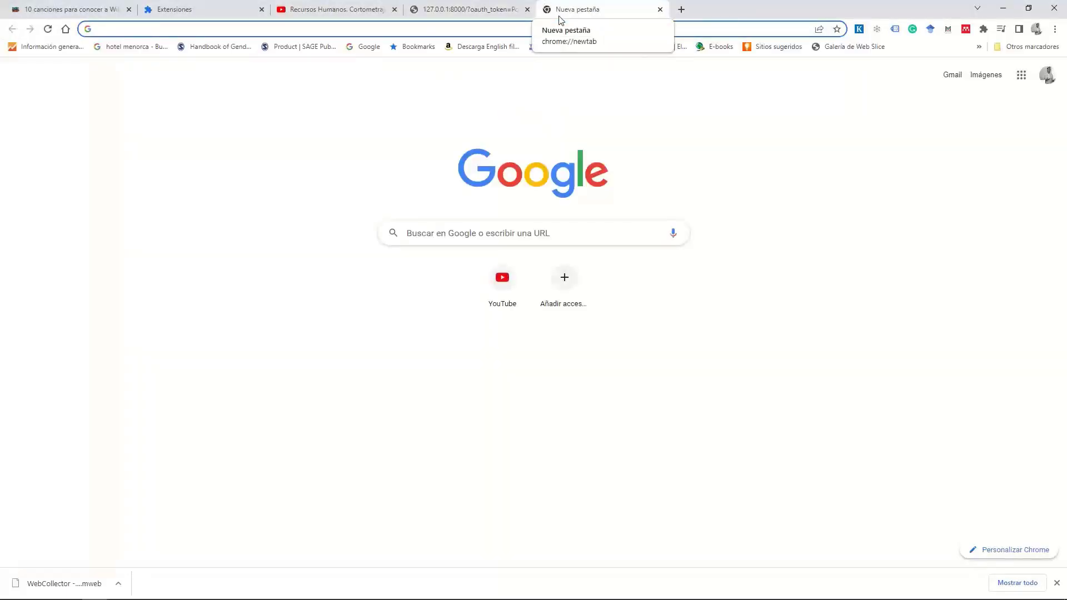
pyautogui.write('twit')
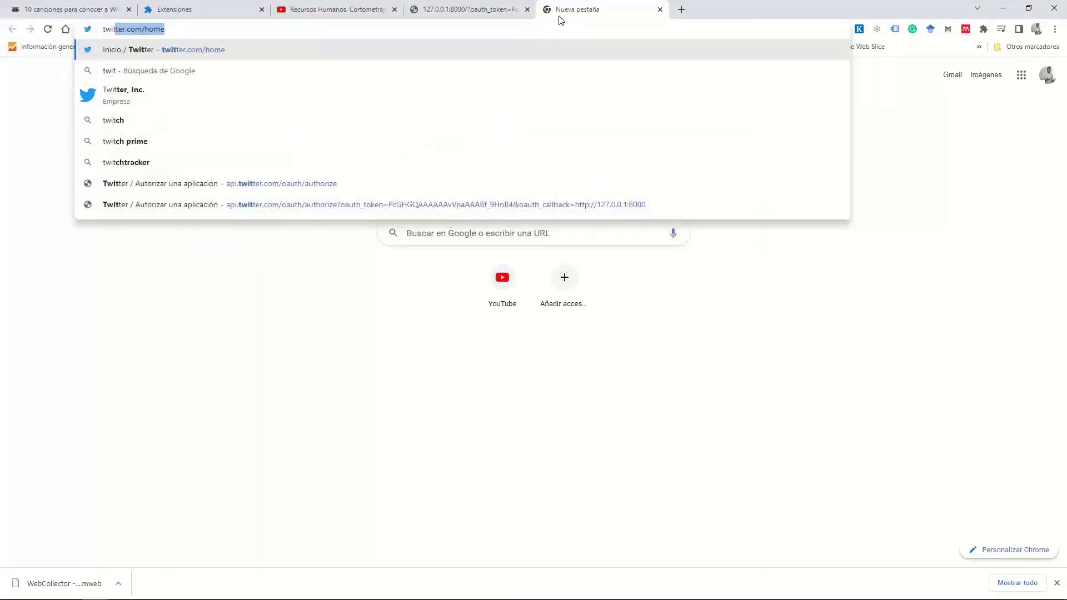
pyautogui.press('Right')
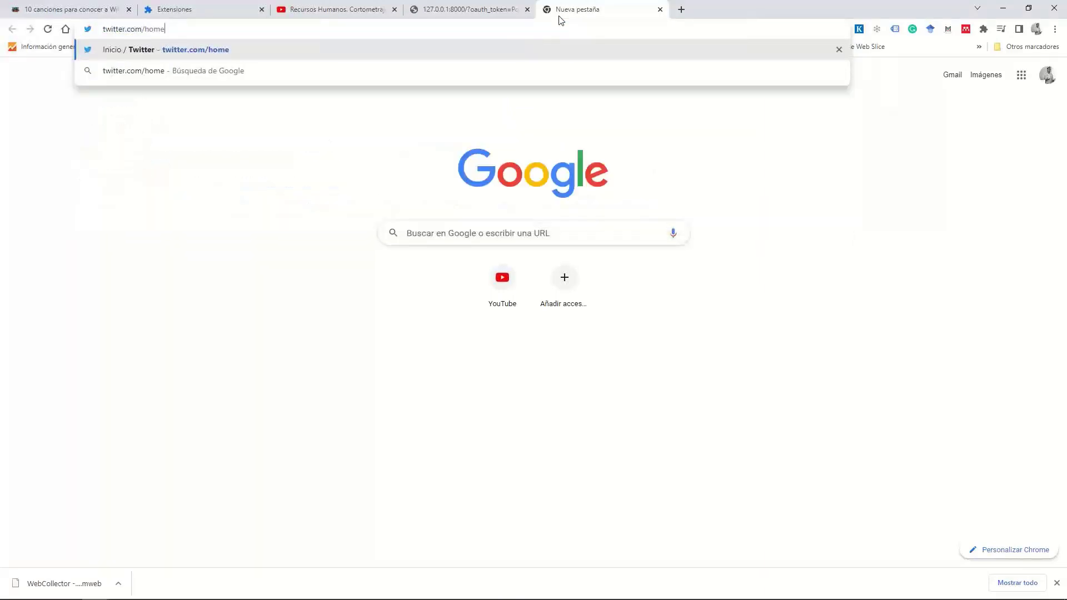
pyautogui.press('Return')
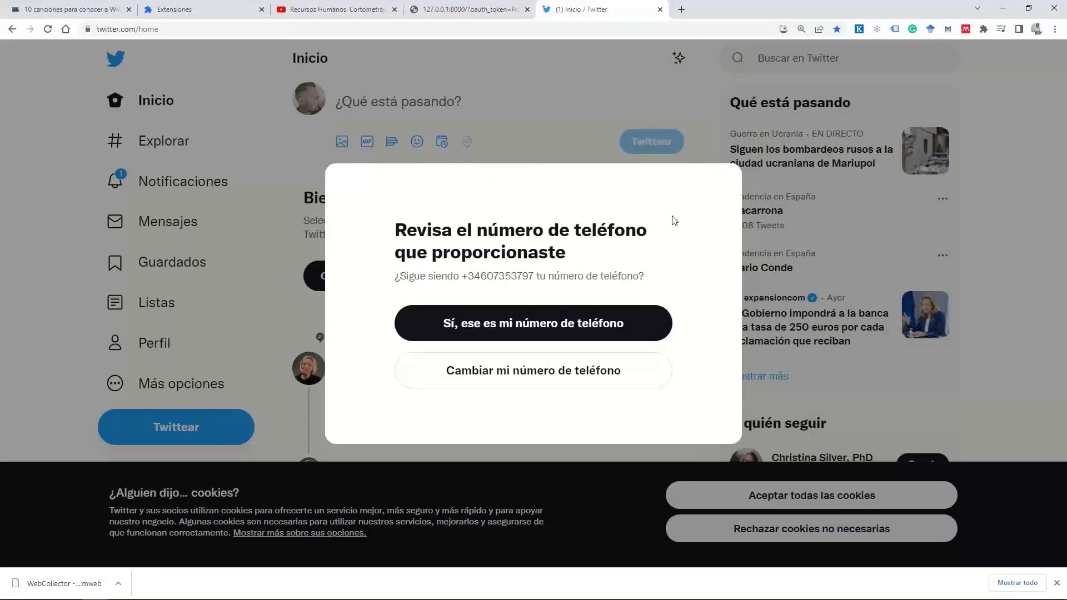
pyautogui.click(603, 333)
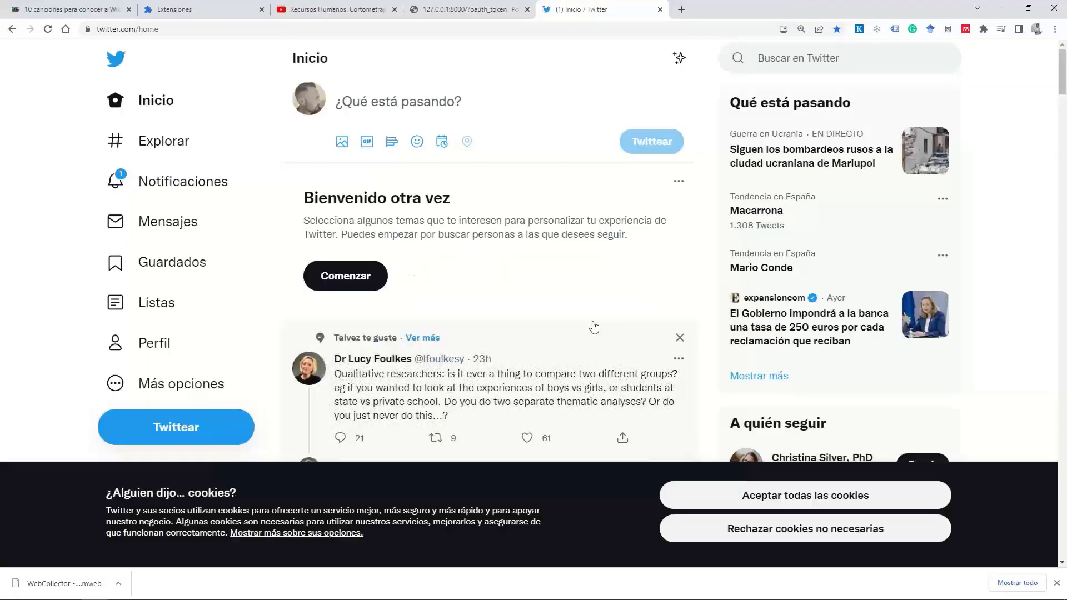
# - Search Twitter for "wilco" and reject the non-essential cookies
pyautogui.click(767, 60)
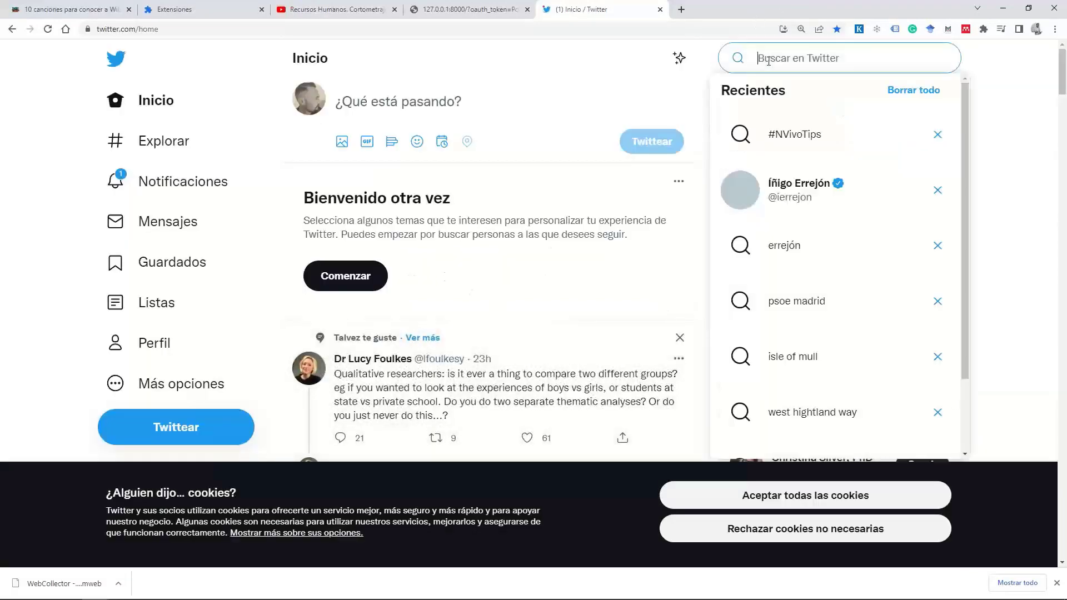
pyautogui.write('wilco')
pyautogui.press('Return')
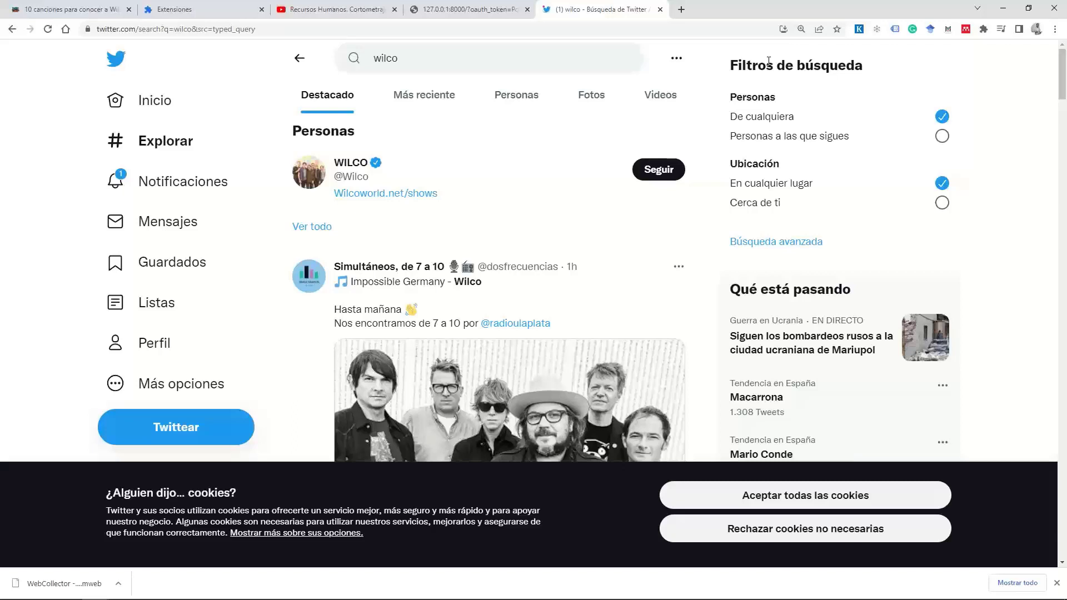
pyautogui.click(777, 523)
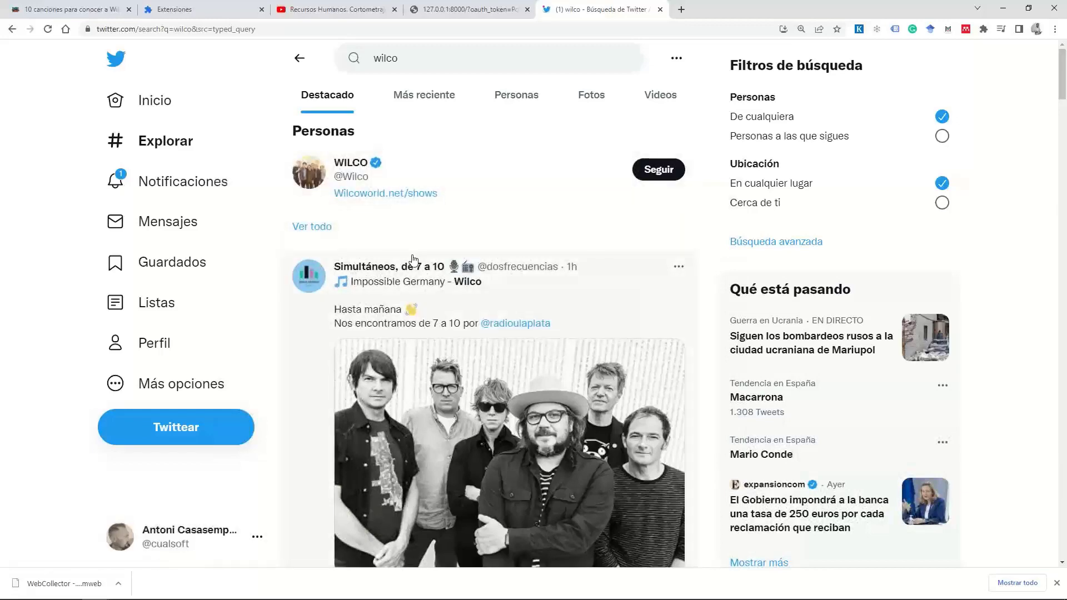
# - Examine the featured "wilco" tweets on Twitter, including their images, links and hashtags
pyautogui.scroll(-9, 411, 258)
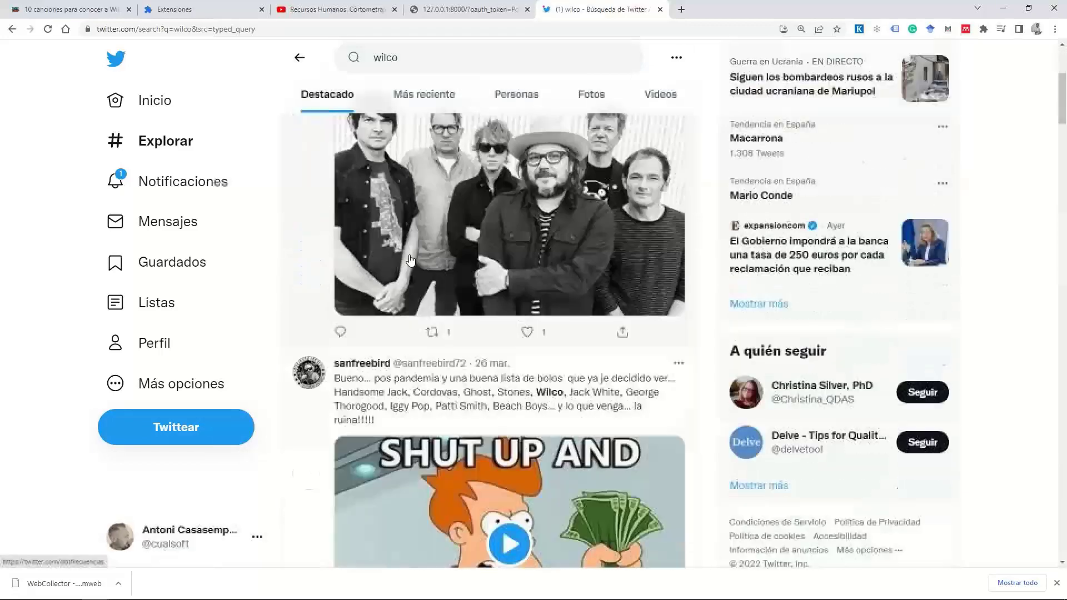
pyautogui.scroll(-3, 410, 258)
pyautogui.scroll(-12, 409, 260)
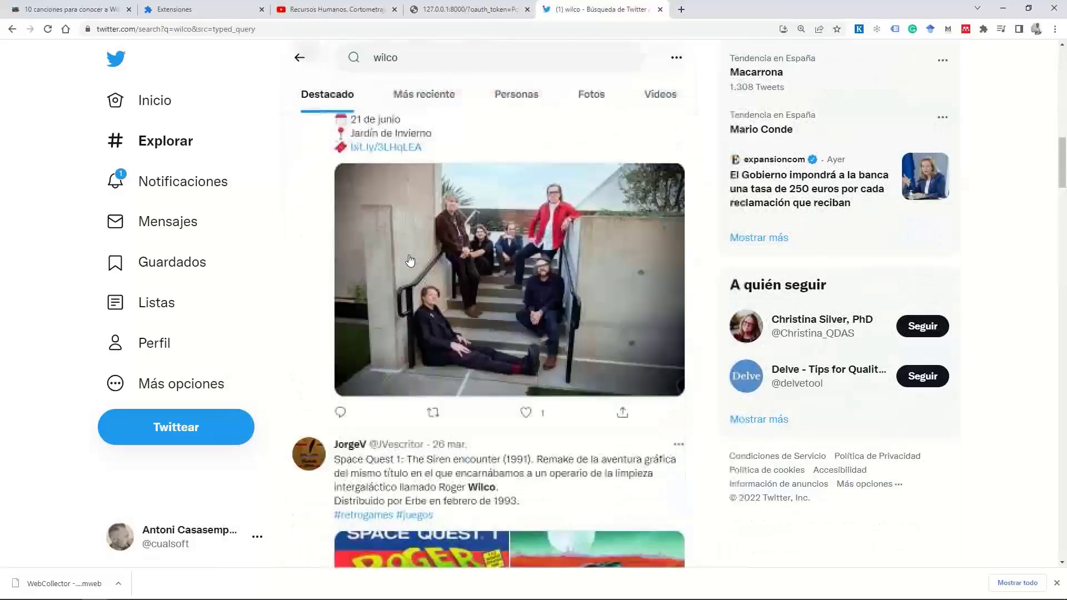
pyautogui.scroll(-3, 410, 259)
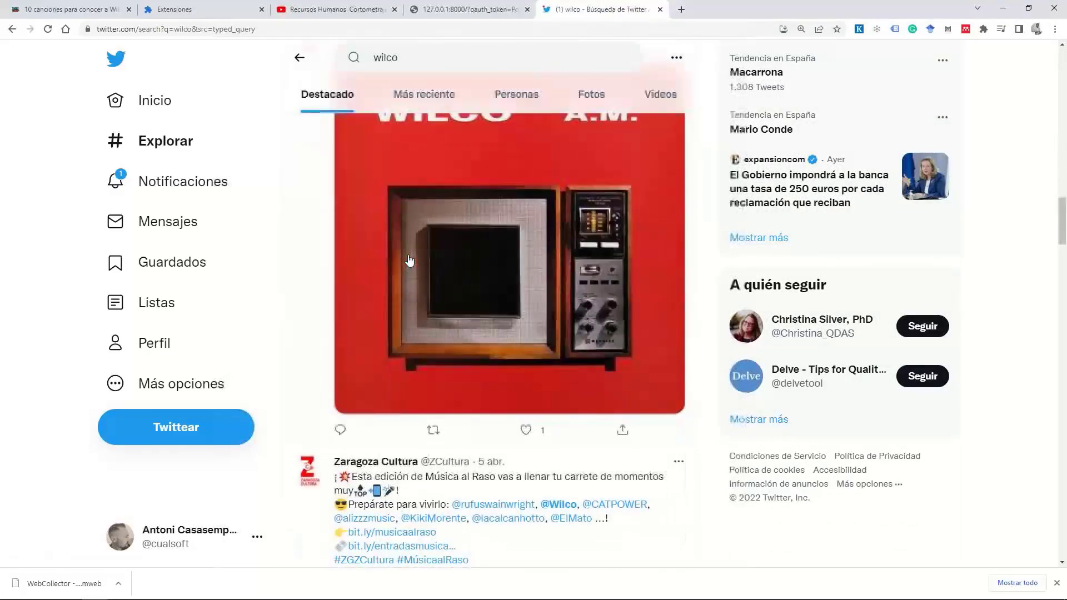
pyautogui.scroll(-5, 408, 260)
pyautogui.scroll(-19, 408, 260)
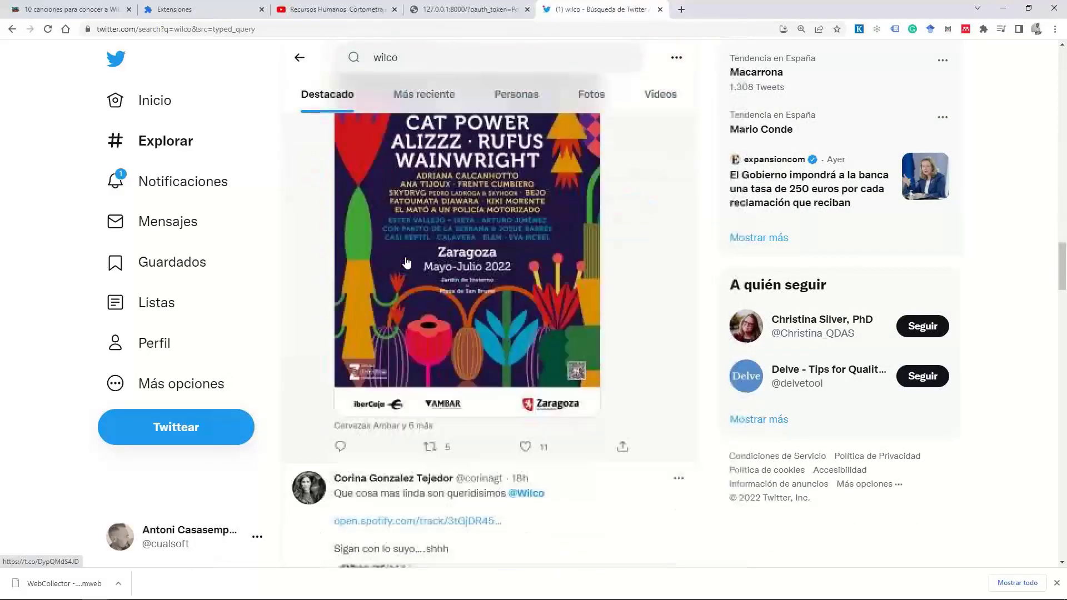
pyautogui.scroll(-6, 405, 263)
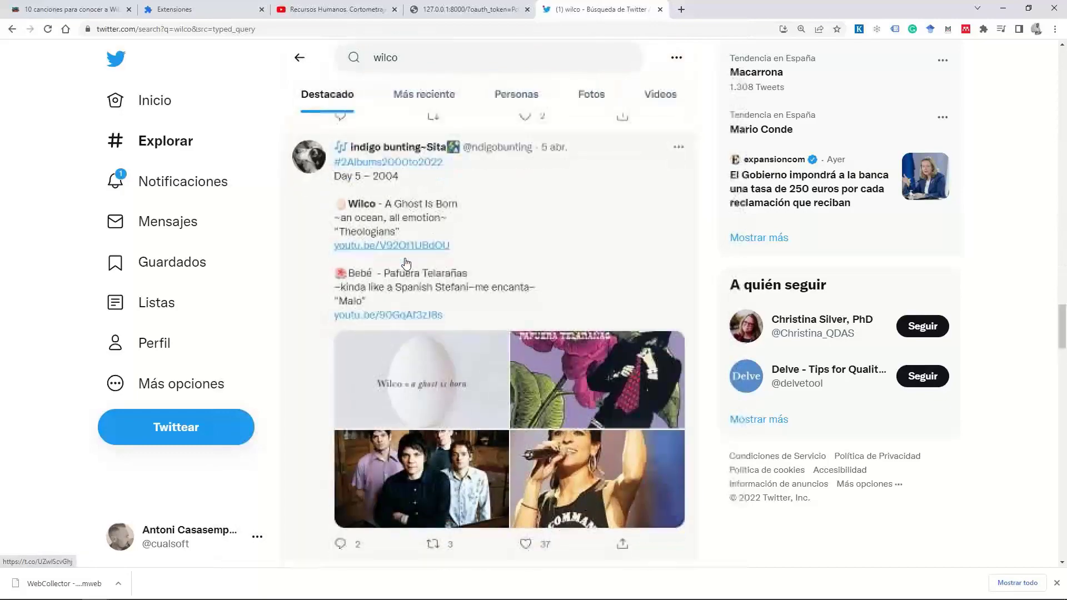
pyautogui.scroll(-6, 405, 263)
pyautogui.scroll(-3, 403, 266)
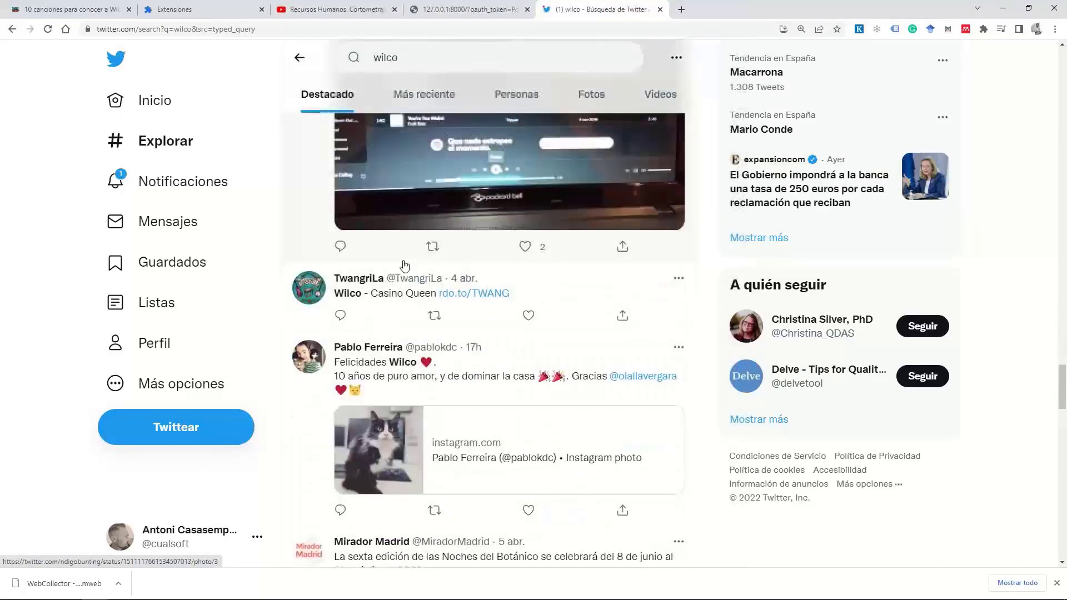
pyautogui.scroll(-3, 401, 267)
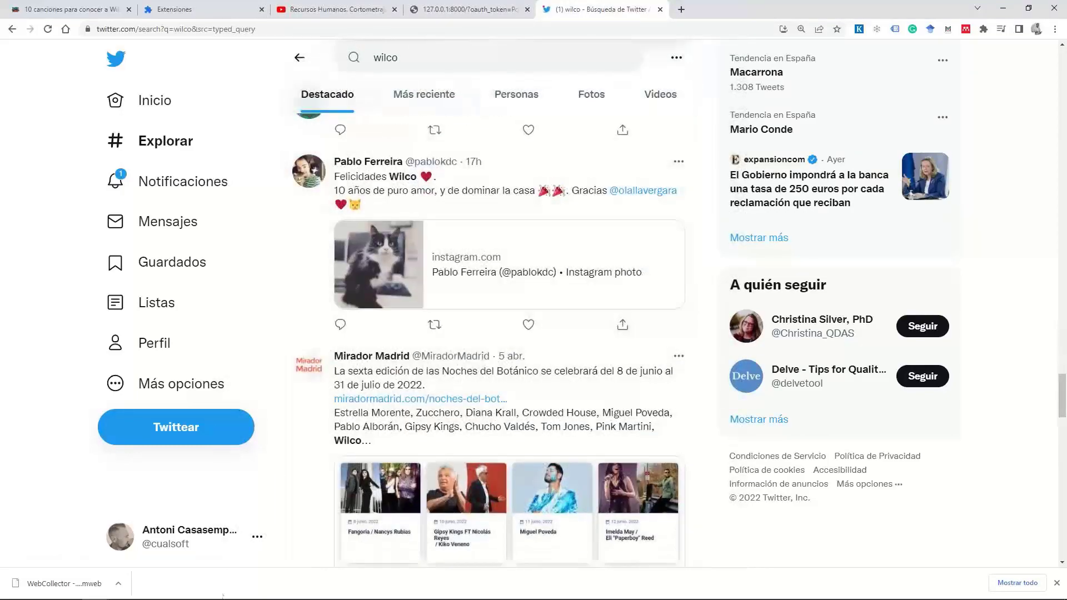
pyautogui.scroll(-7, 554, 508)
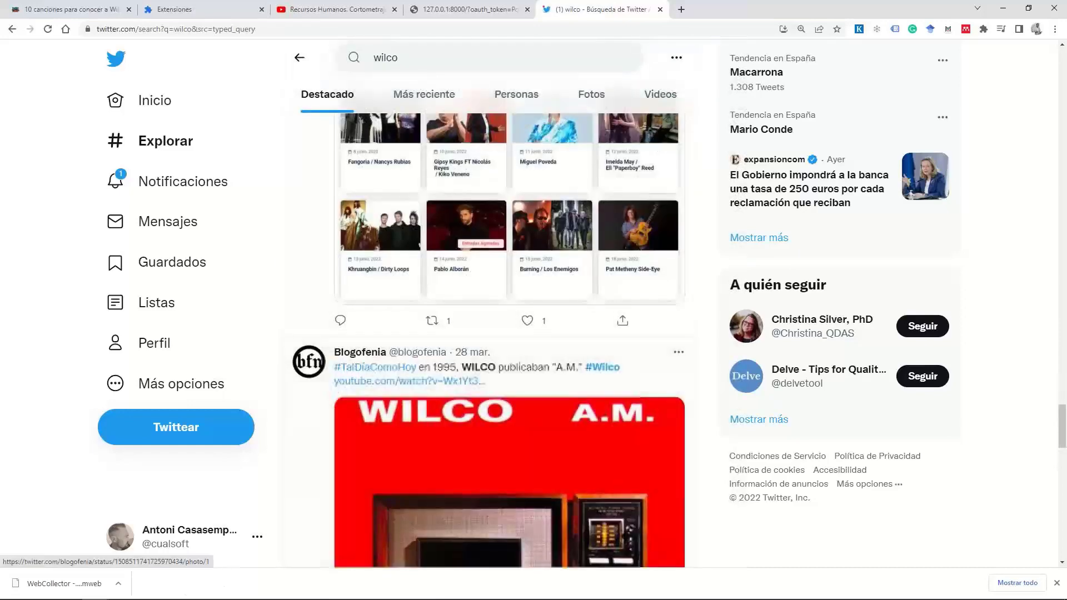
# - Return to MAXQDA and examine the imported tweets table with its hashtags, tweet types, authors and assigned codes
pyautogui.press('super')
pyautogui.click(205, 588)
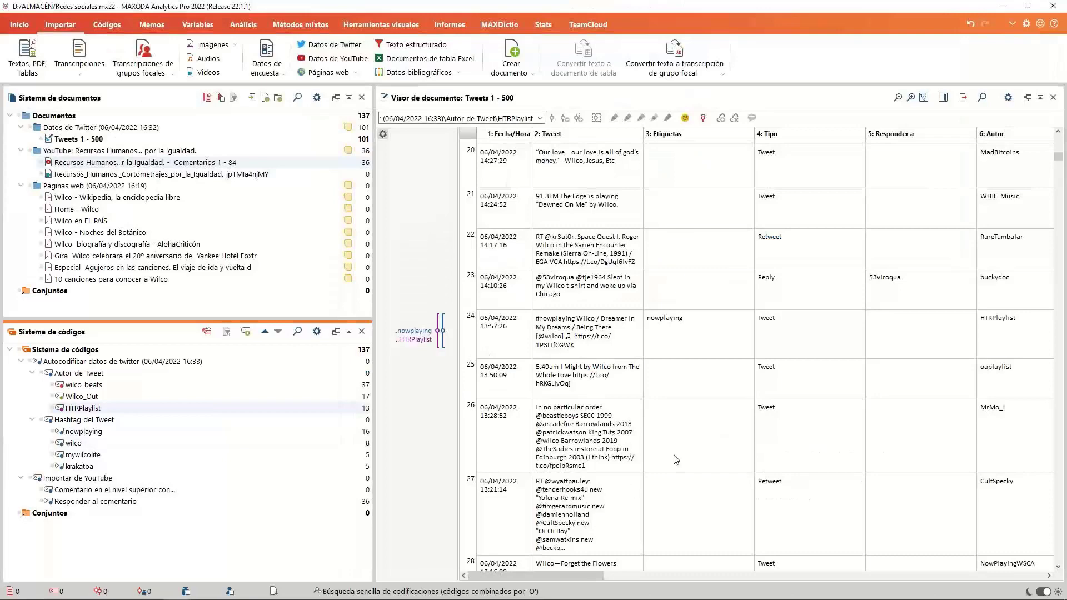
pyautogui.scroll(-3, 553, 389)
pyautogui.scroll(-2, 548, 376)
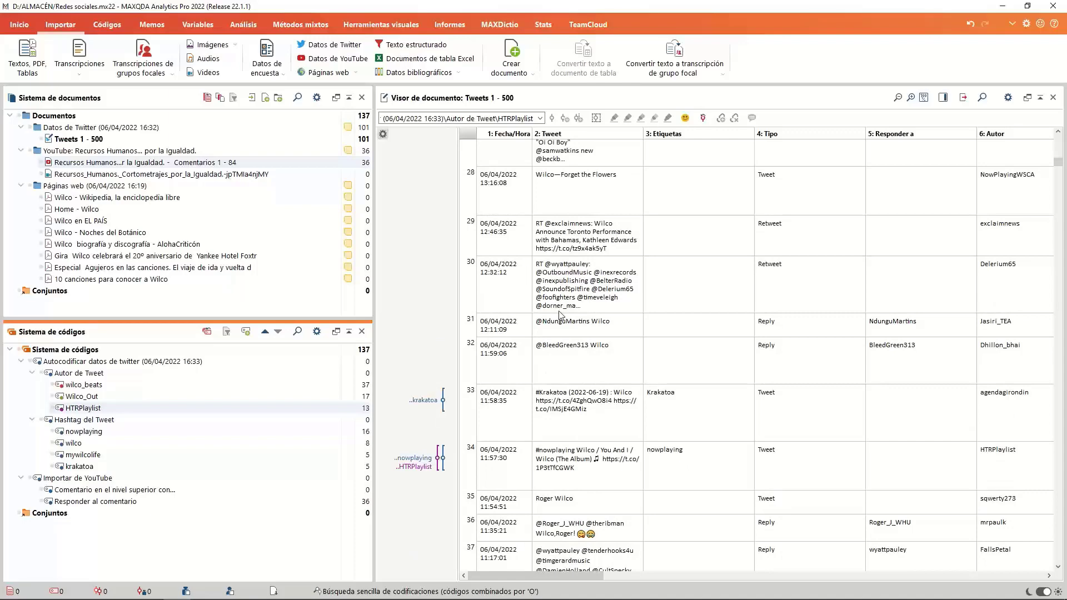
pyautogui.scroll(-6, 560, 314)
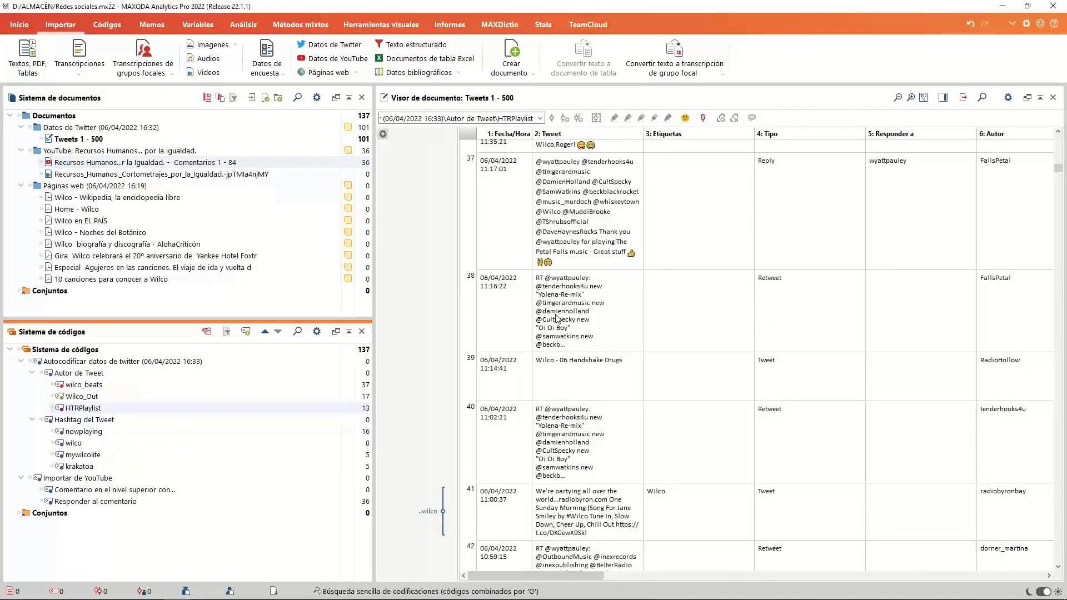
pyautogui.scroll(-3, 557, 318)
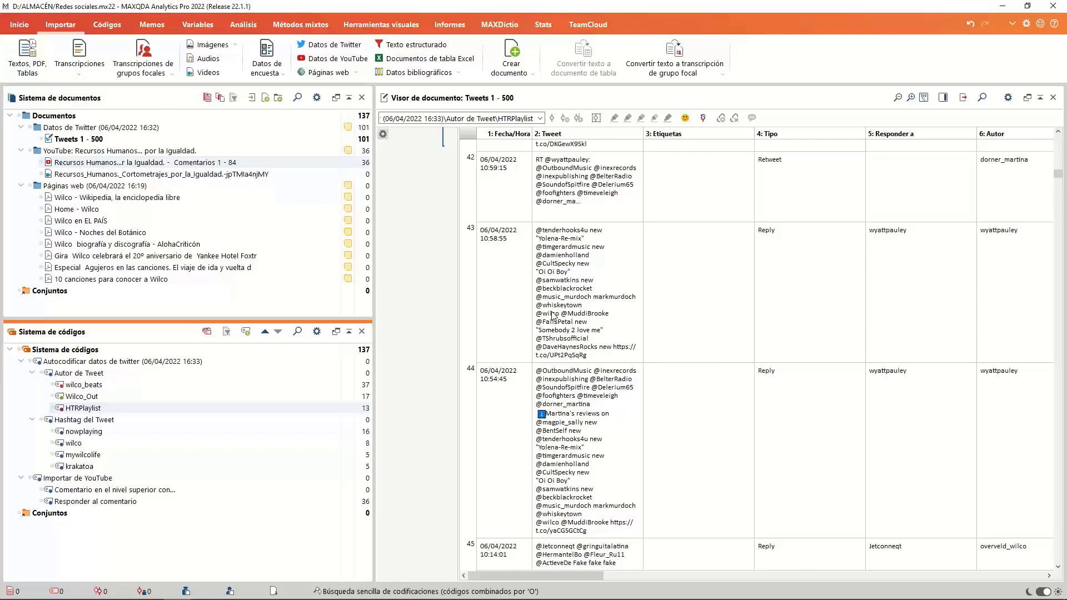
pyautogui.scroll(-5, 674, 357)
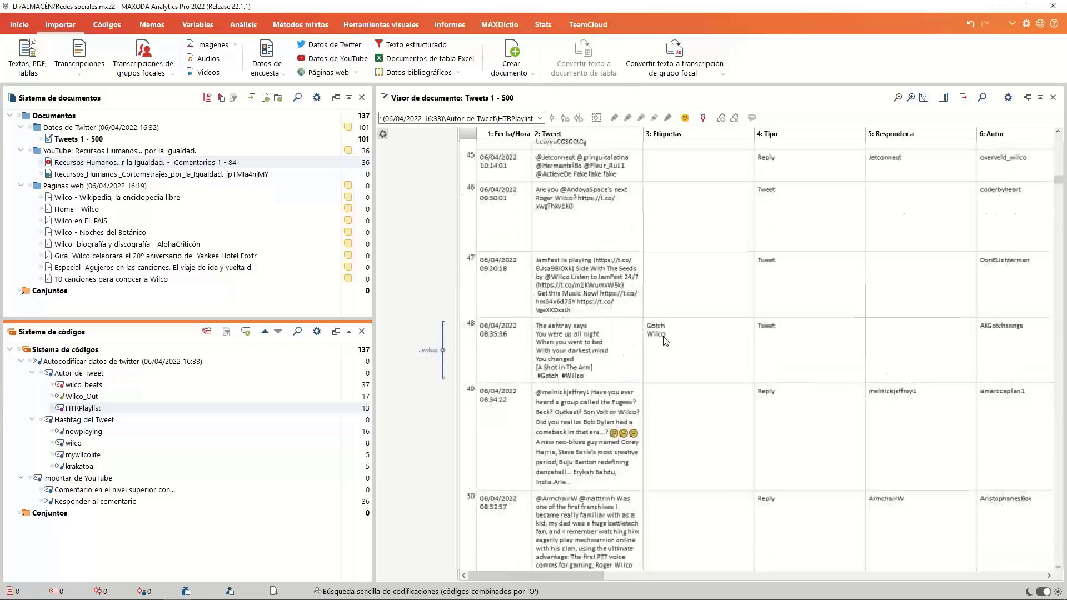
pyautogui.scroll(-5, 653, 341)
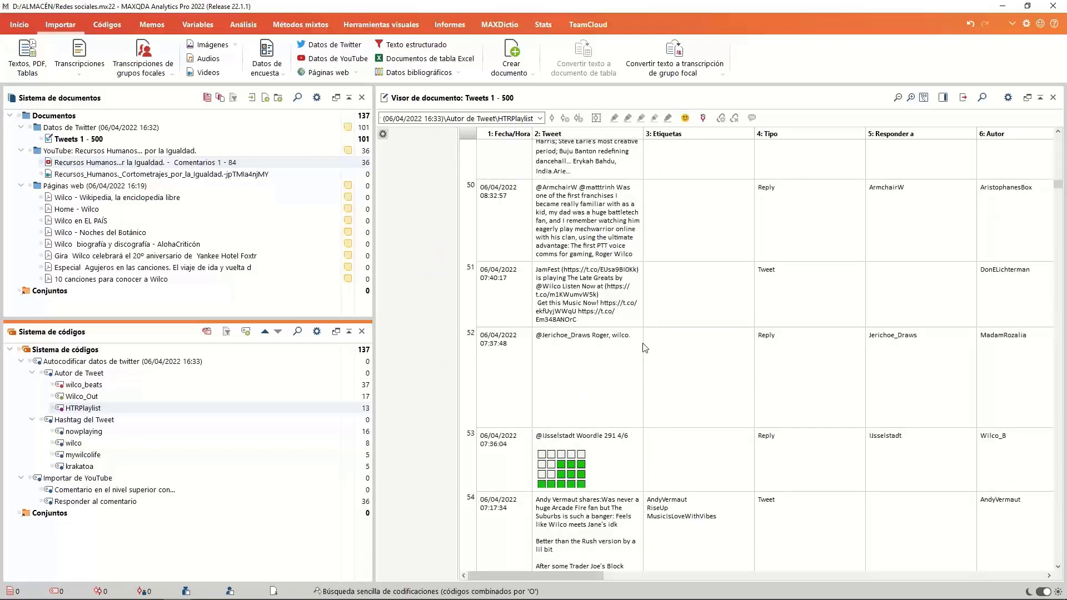
pyautogui.scroll(-5, 644, 348)
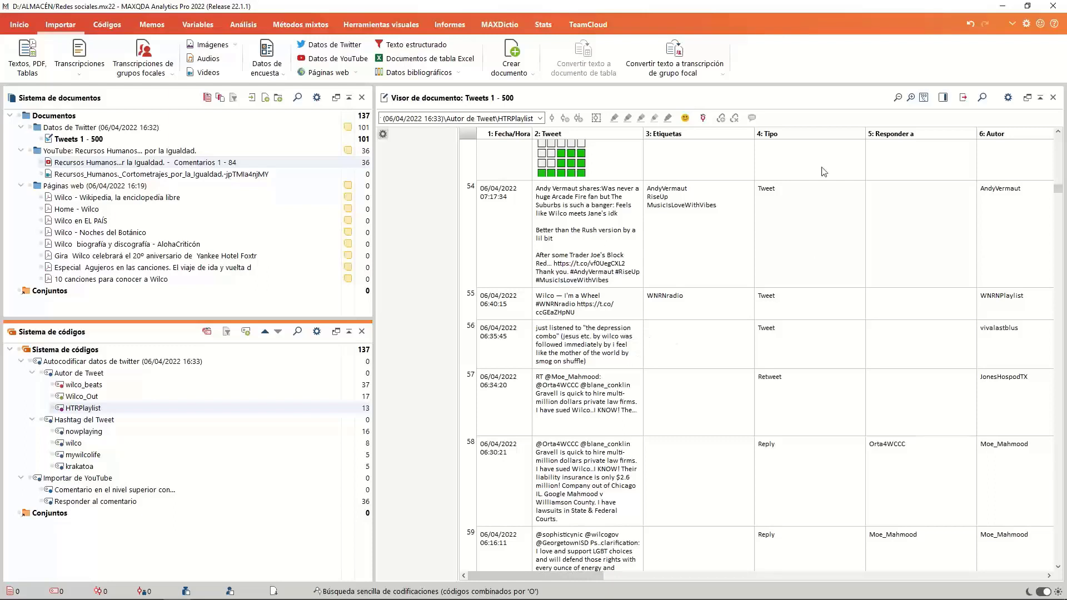
# - Start Analizar Tweets for the Twitter document "Tweets 1 - 500"
pyautogui.click(251, 31)
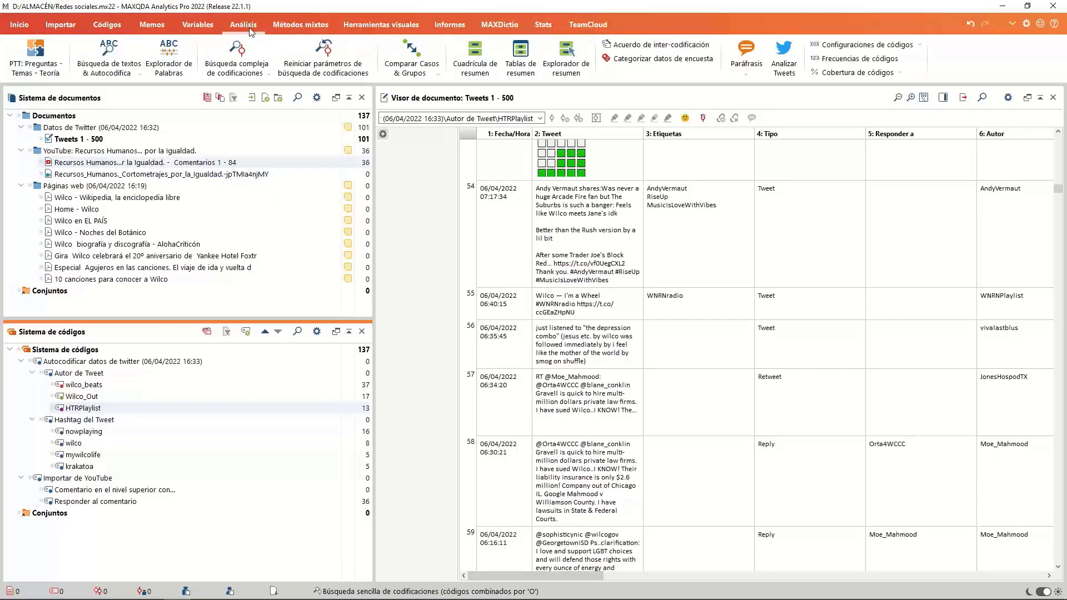
pyautogui.click(790, 75)
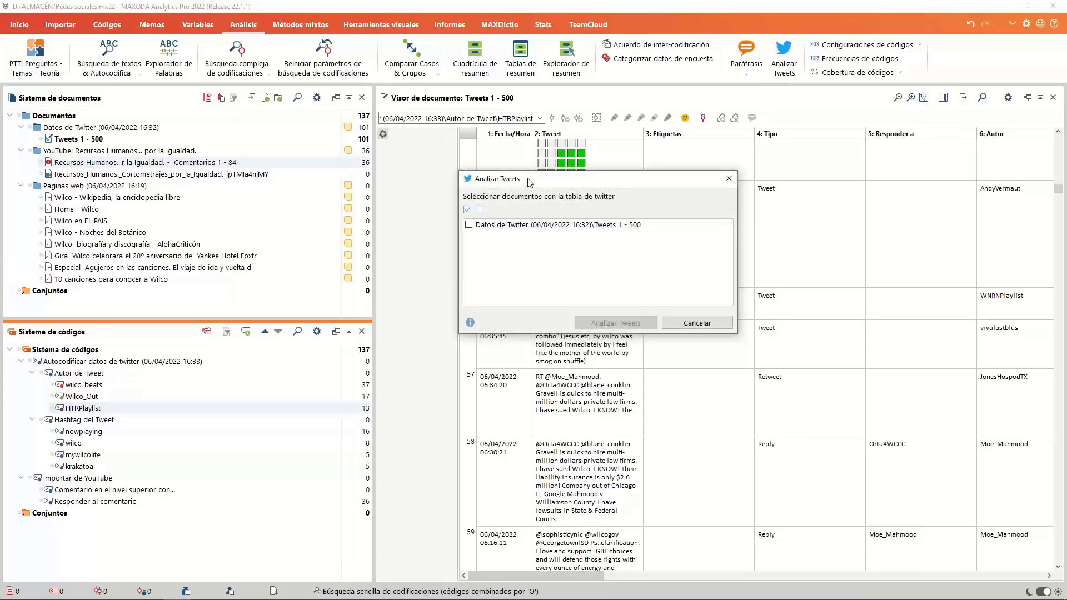
pyautogui.moveTo(529, 183); pyautogui.dragTo(502, 134)
pyautogui.click(441, 177)
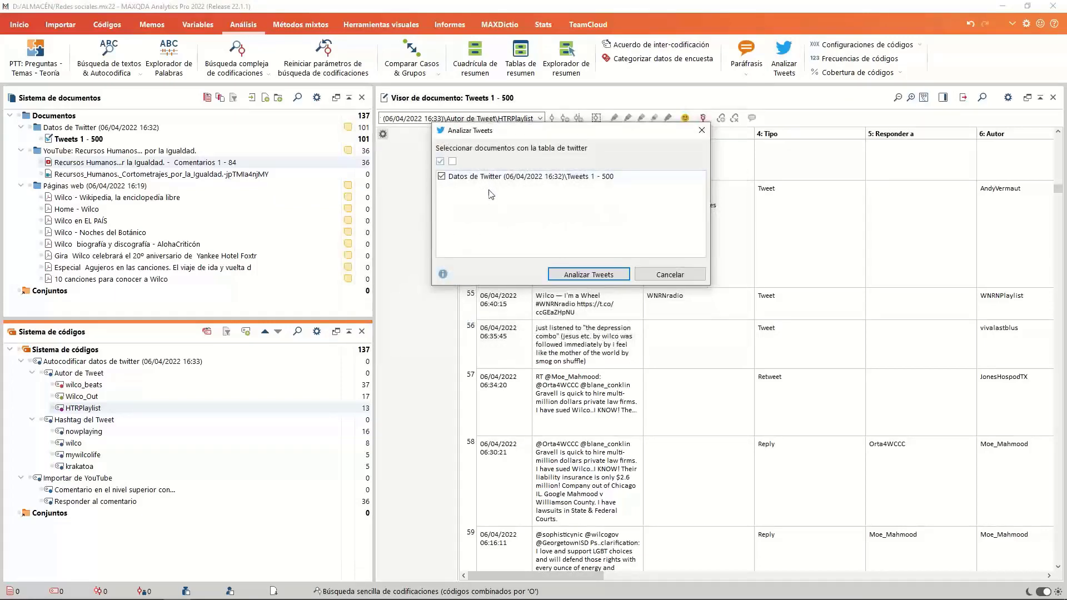
pyautogui.click(591, 275)
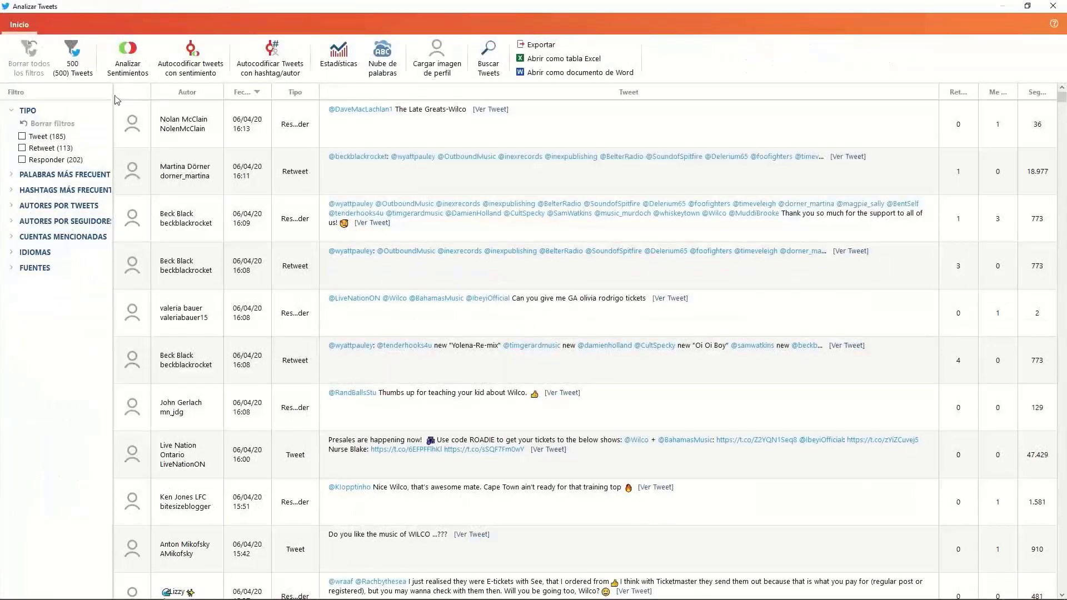
# - Widen the filter pane and expand the filters for most frequent words, most frequent hashtags and authors by tweets
pyautogui.moveTo(117, 100); pyautogui.dragTo(137, 99)
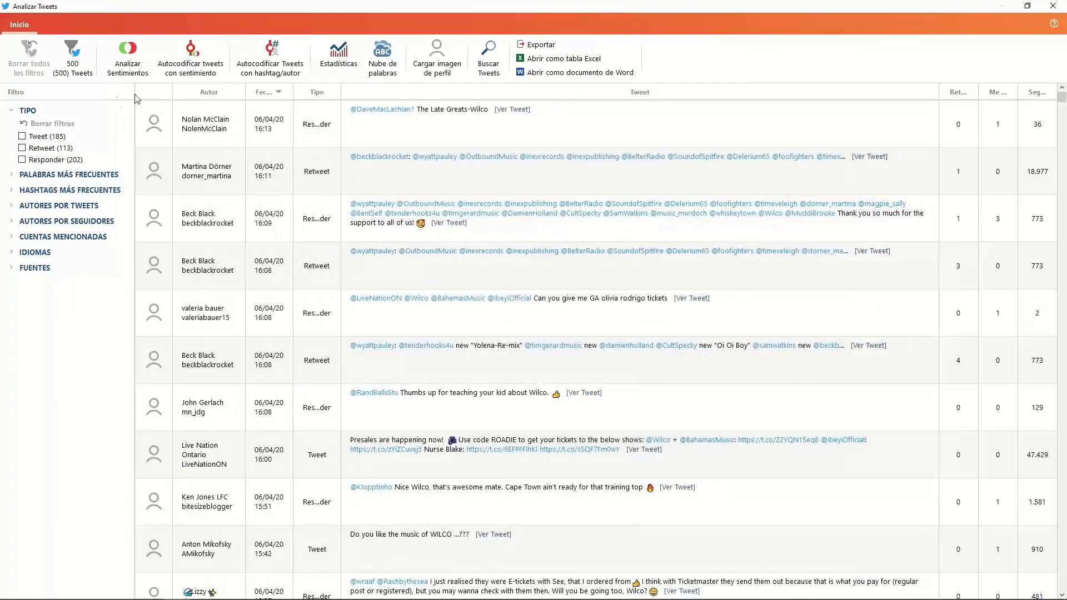
pyautogui.click(11, 175)
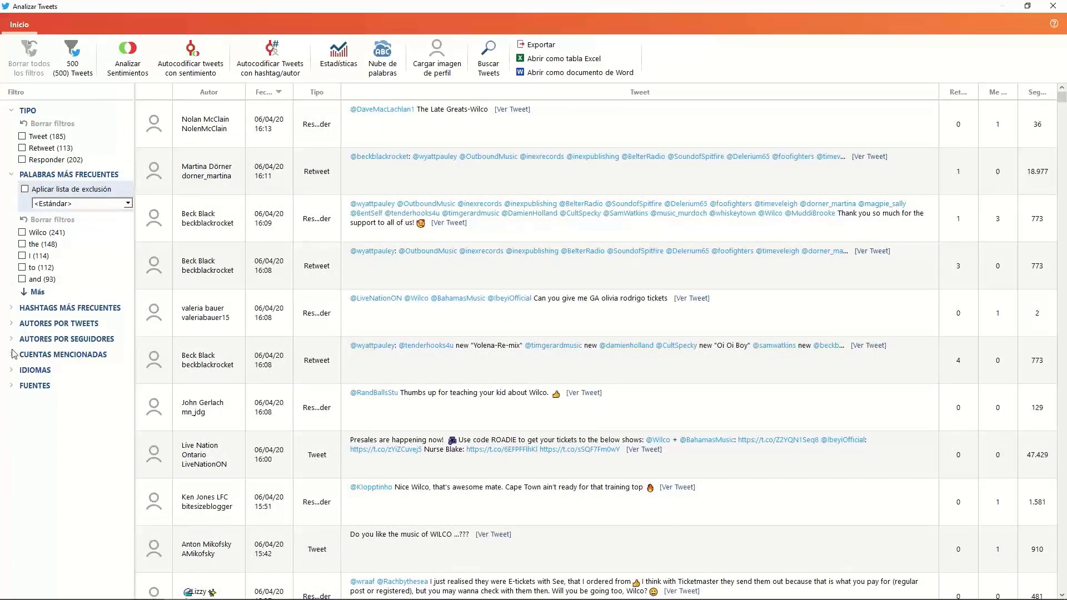
pyautogui.click(13, 309)
pyautogui.click(14, 410)
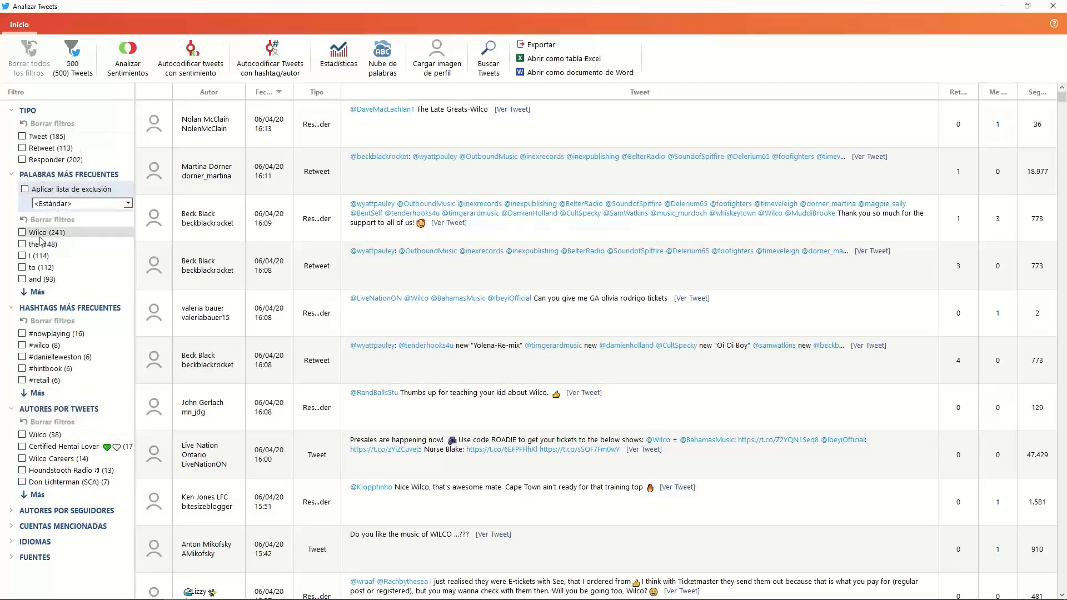
# - Filter the list to the frequent word "Wilco" and the type Tweet, and load the authors' profile images
pyautogui.click(23, 232)
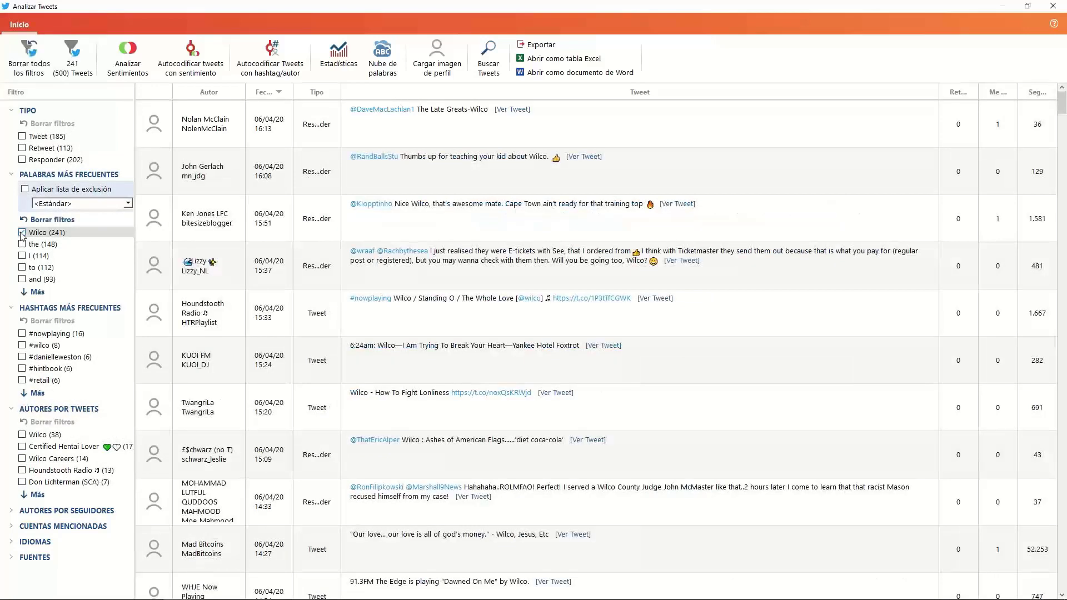
pyautogui.click(22, 137)
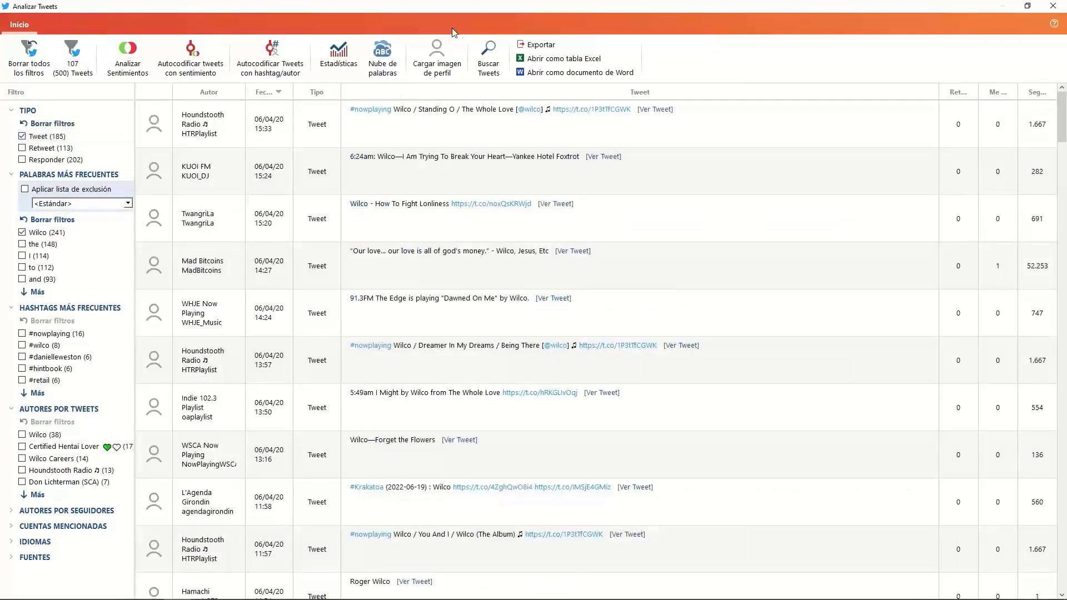
pyautogui.click(437, 56)
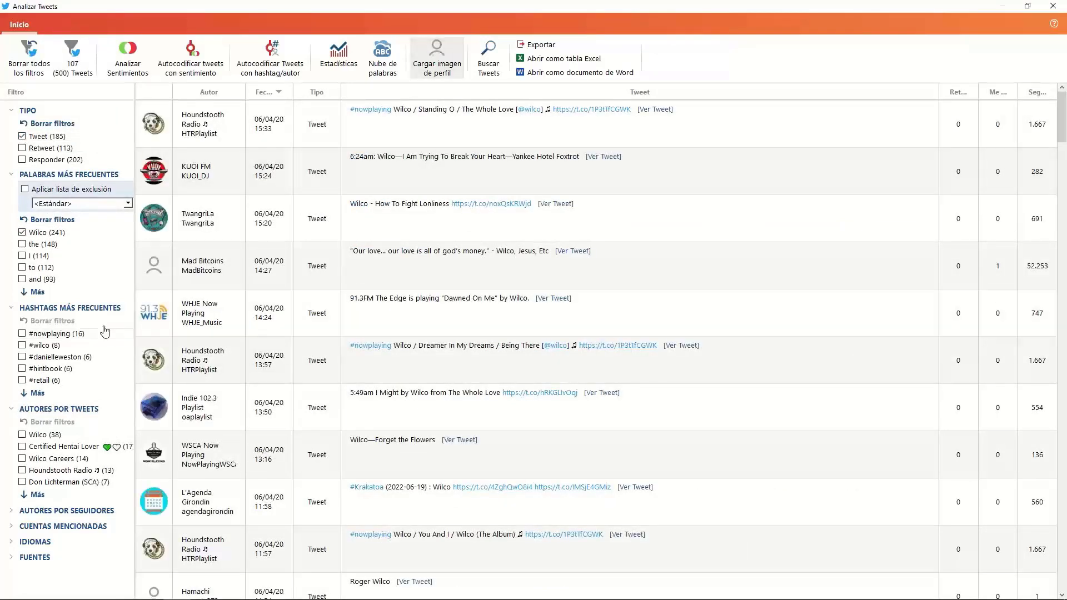
# - Remove the "Wilco" word filter and clear all remaining filters
pyautogui.click(22, 233)
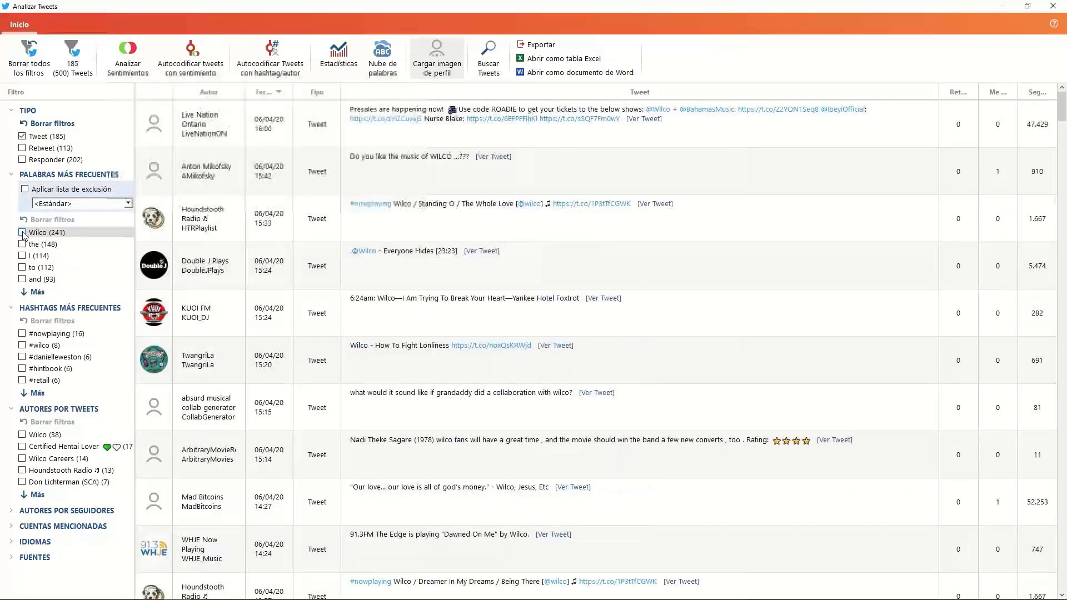
pyautogui.click(46, 78)
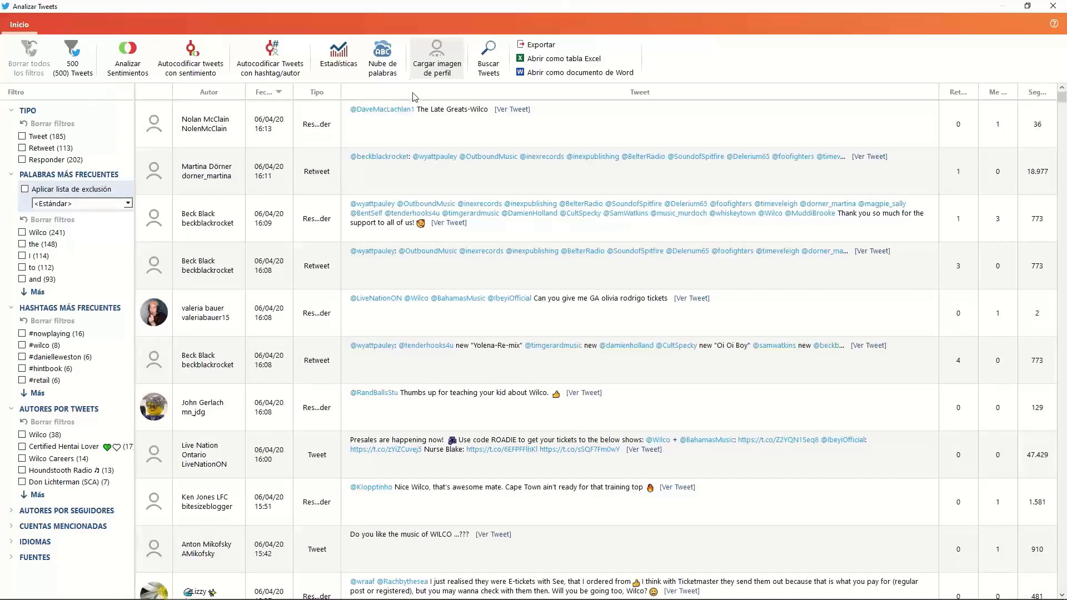
# - Create a word cloud from the unfiltered tweets
pyautogui.click(383, 68)
pyautogui.moveTo(85, 242); pyautogui.dragTo(662, 18)
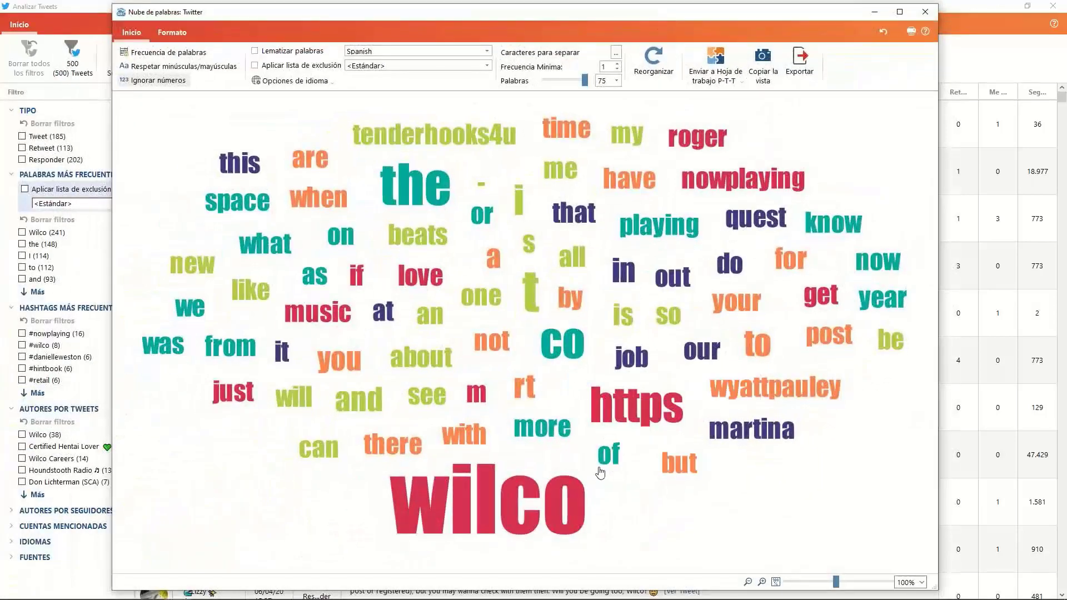
# - Add "of" and "on" to the <Estándar> exclusion list and reorganise the word cloud
pyautogui.rightClick(615, 459)
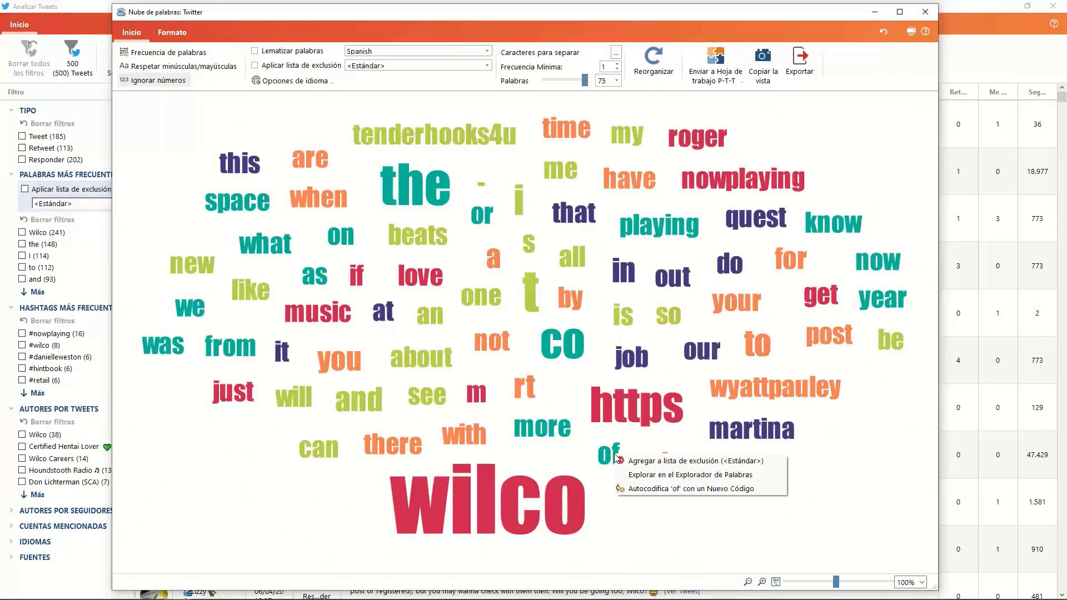
pyautogui.click(647, 461)
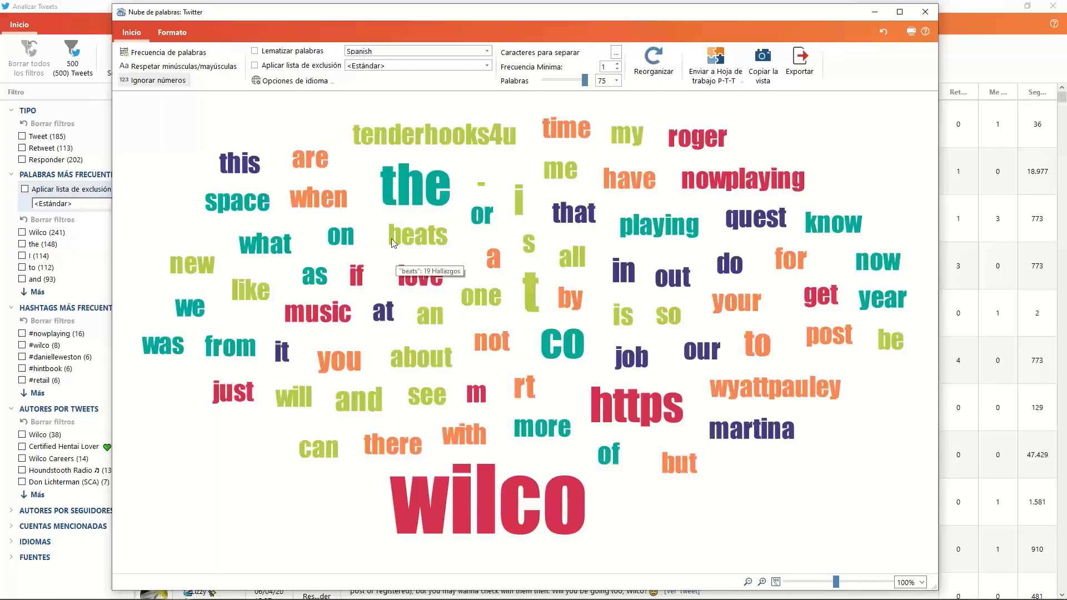
pyautogui.rightClick(335, 236)
pyautogui.click(354, 245)
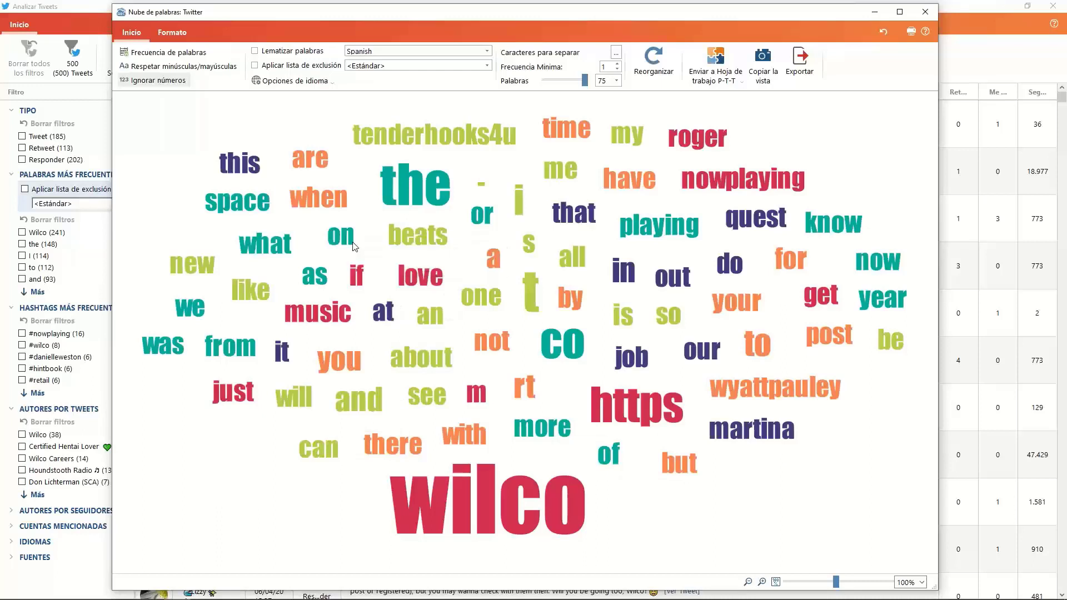
pyautogui.click(638, 71)
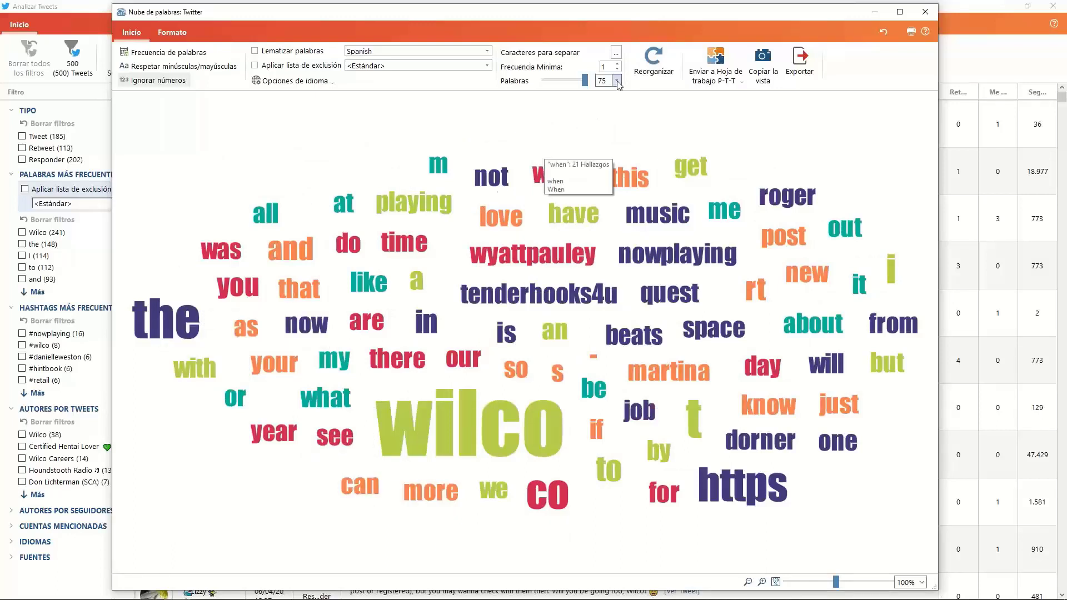
pyautogui.click(651, 65)
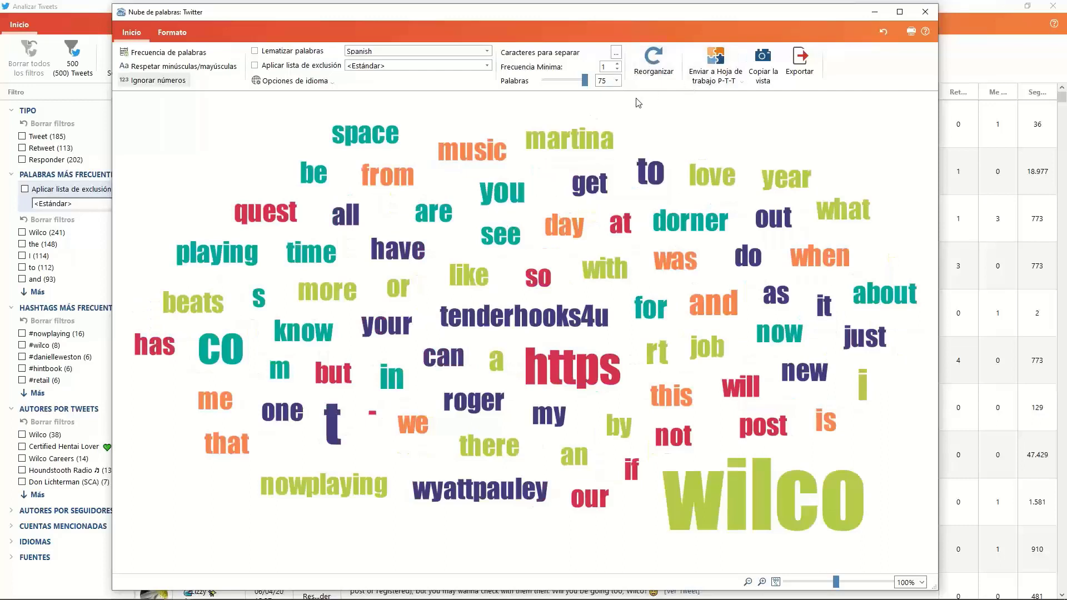
# - Look at the options for the word "wilco" and for sending the cloud to a P-T-T worksheet, and close the word cloud
pyautogui.rightClick(763, 492)
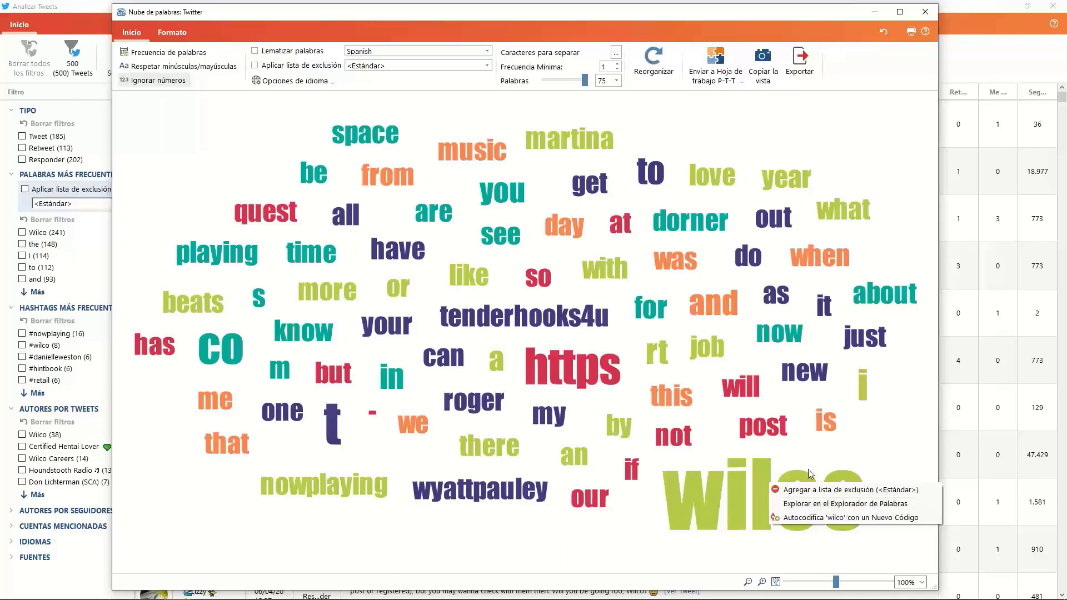
pyautogui.click(850, 80)
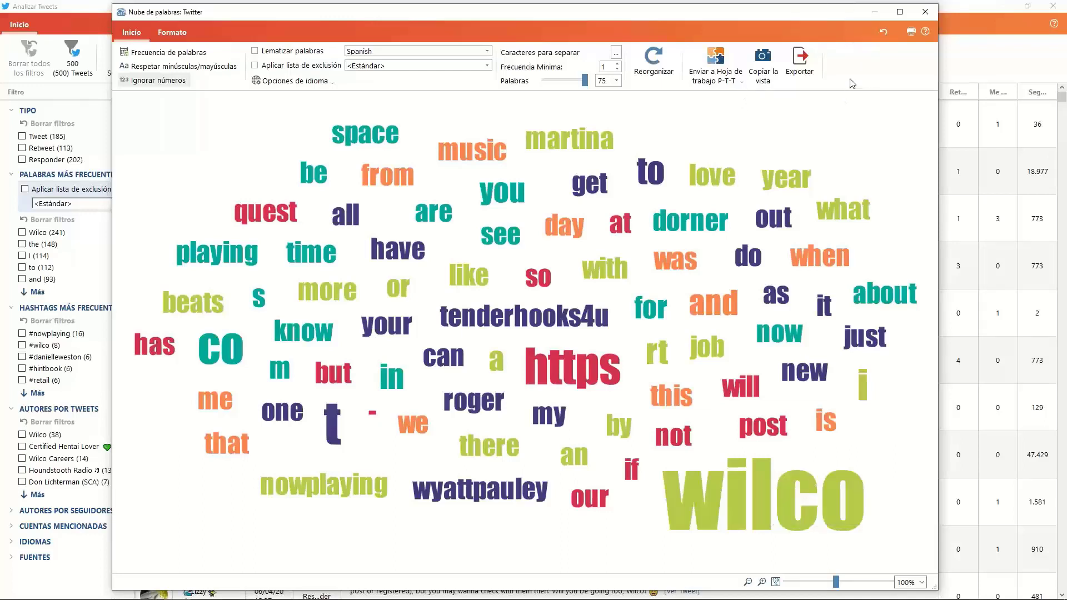
pyautogui.click(743, 83)
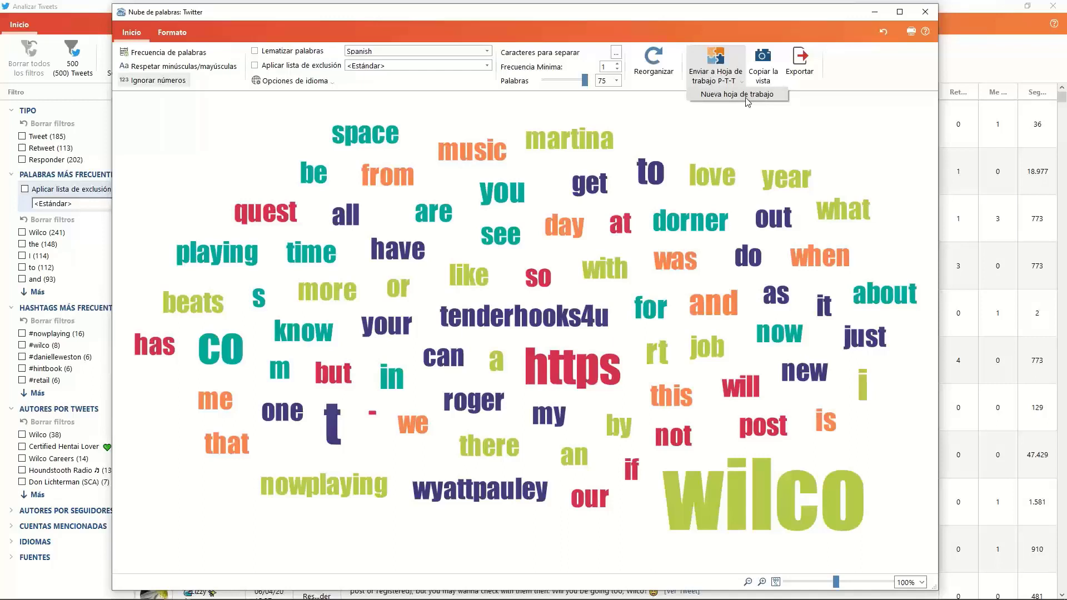
pyautogui.click(872, 57)
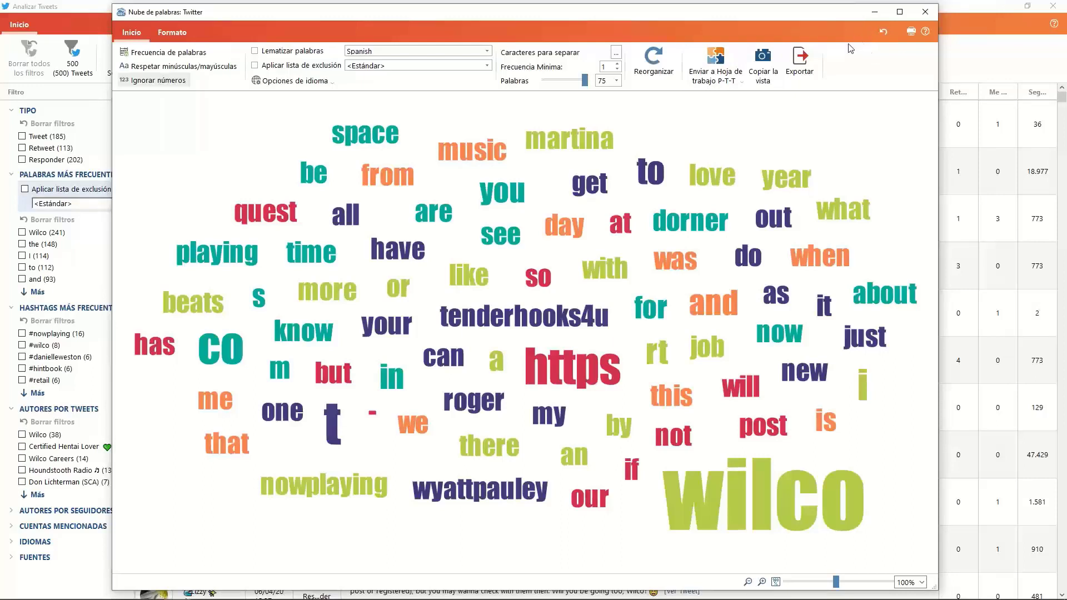
pyautogui.click(925, 12)
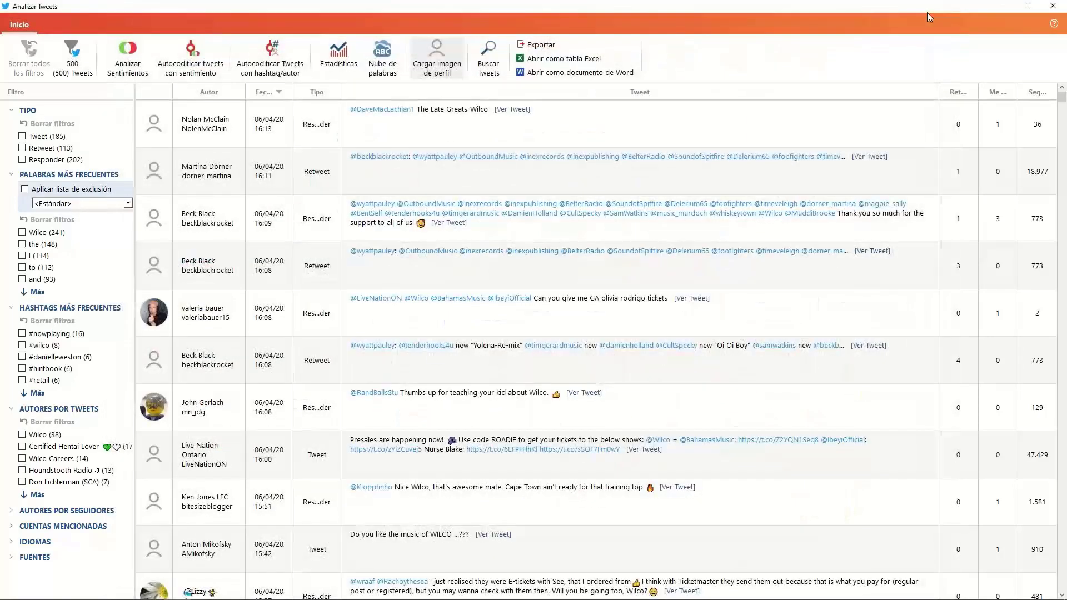
# - Open the tweet statistics and view the Día de la semana and Hora charts in a taller window
pyautogui.click(339, 65)
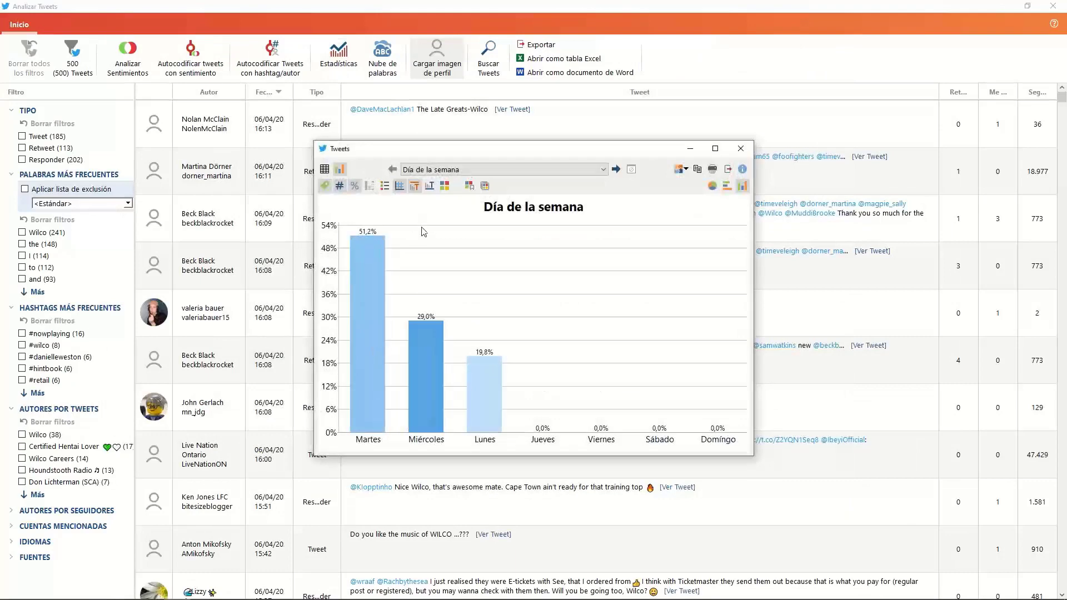
pyautogui.moveTo(503, 147); pyautogui.dragTo(486, 77)
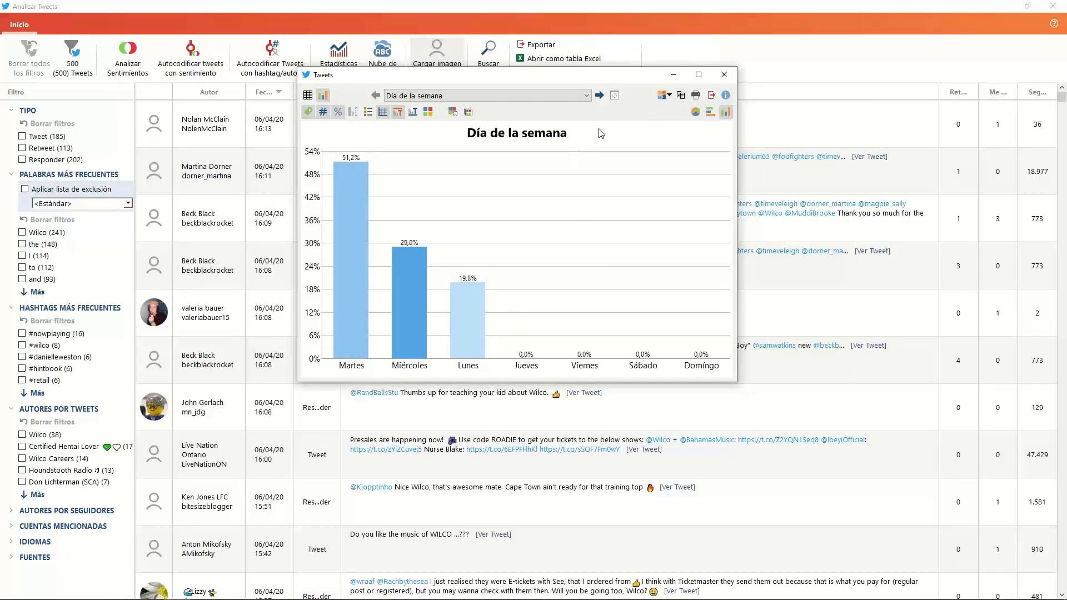
pyautogui.click(600, 96)
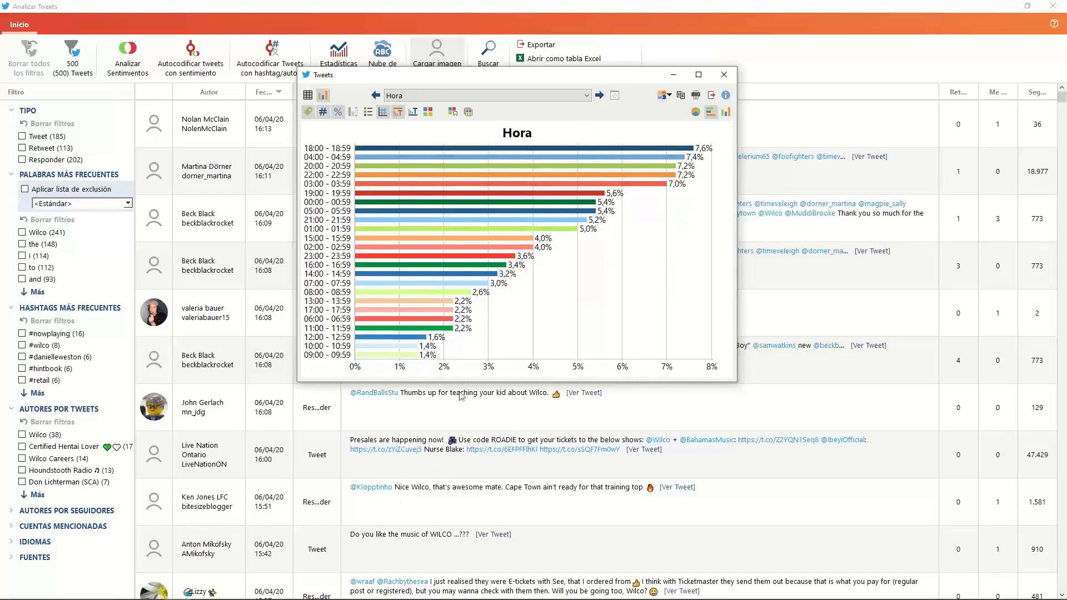
pyautogui.moveTo(462, 382); pyautogui.dragTo(470, 519)
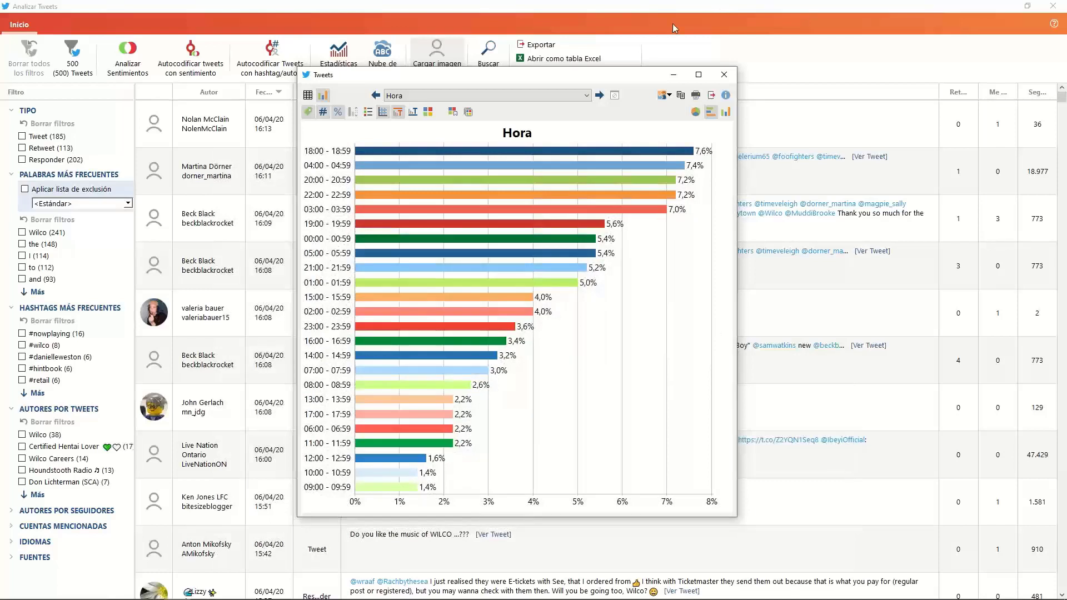
# - Review the statistics charts from Tipo, frequent words and hashtags through to Autores por seguidores, and close the statistics
pyautogui.click(600, 95)
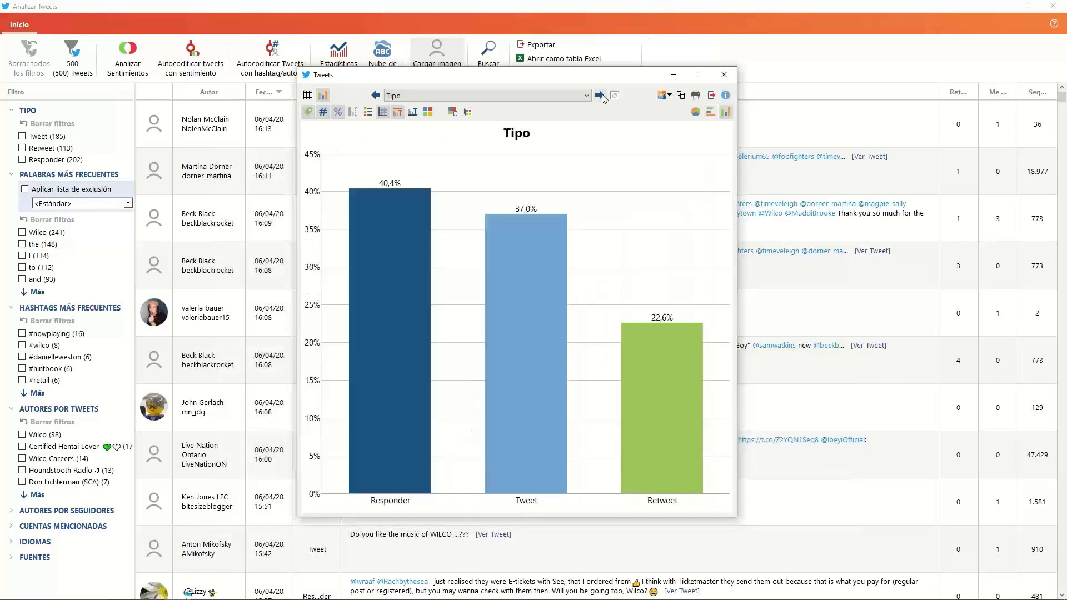
pyautogui.click(600, 96)
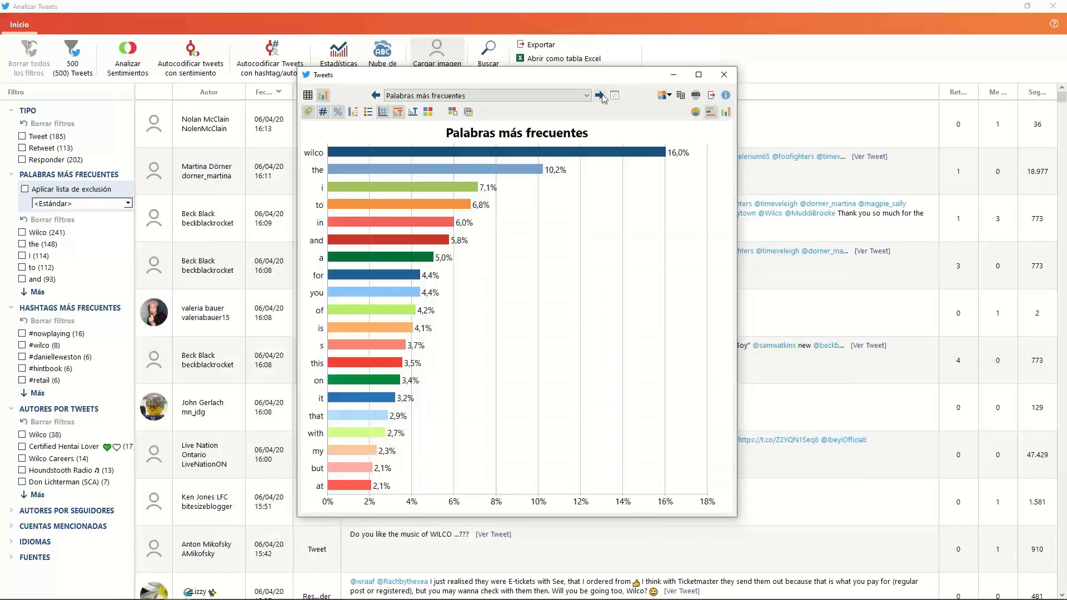
pyautogui.click(600, 95)
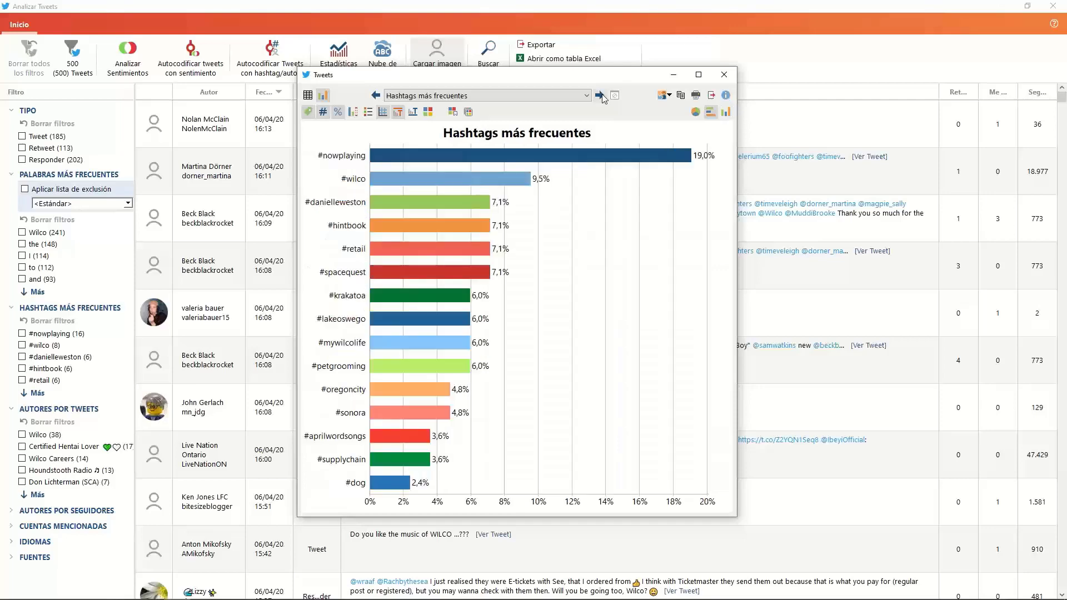
pyautogui.click(600, 96)
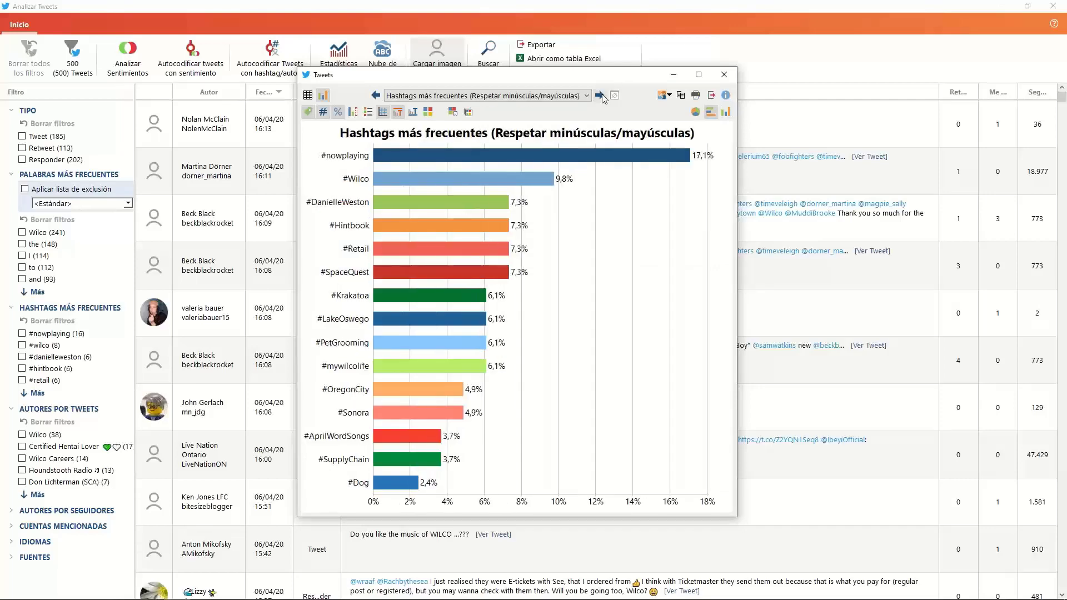
pyautogui.click(600, 96)
pyautogui.click(600, 96)
pyautogui.click(600, 95)
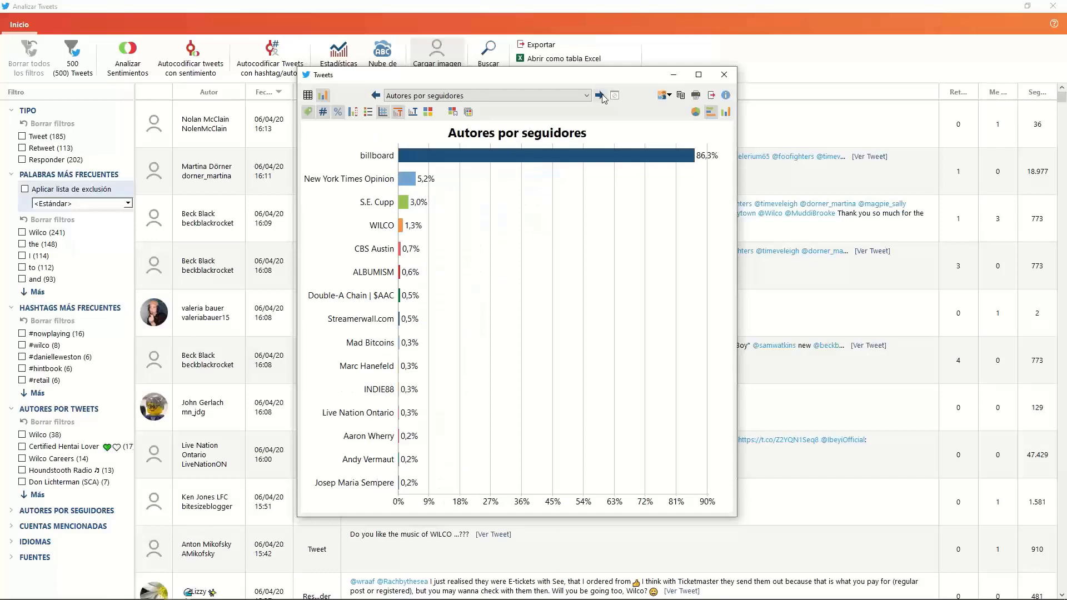
pyautogui.click(724, 75)
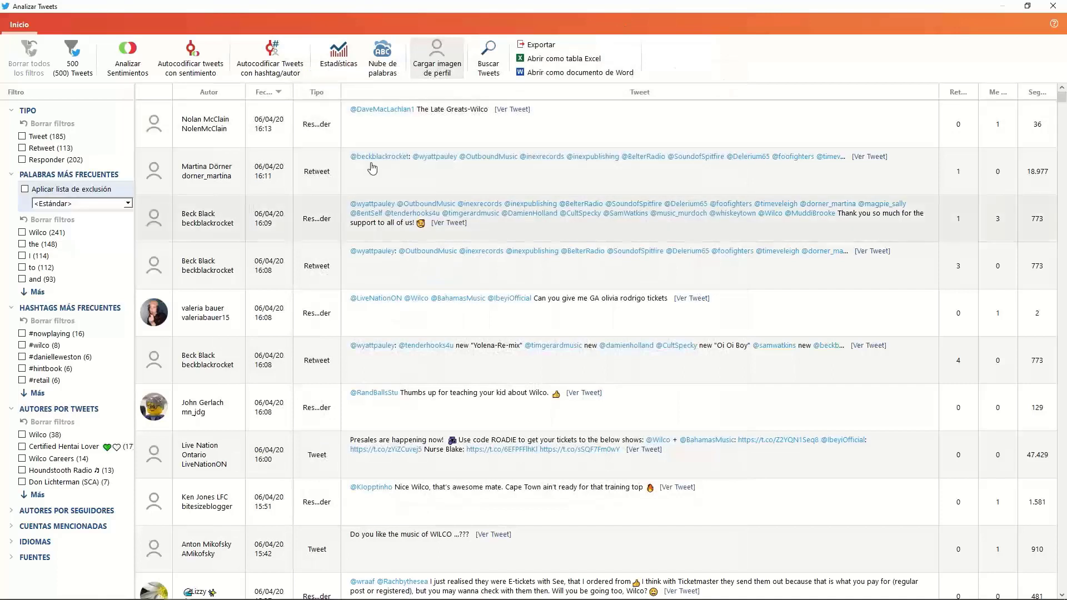
# - Run Analizar Sentimientos on the tweets in English, ignoring hashtags and applying the <Estándar> exclusion list
pyautogui.click(139, 76)
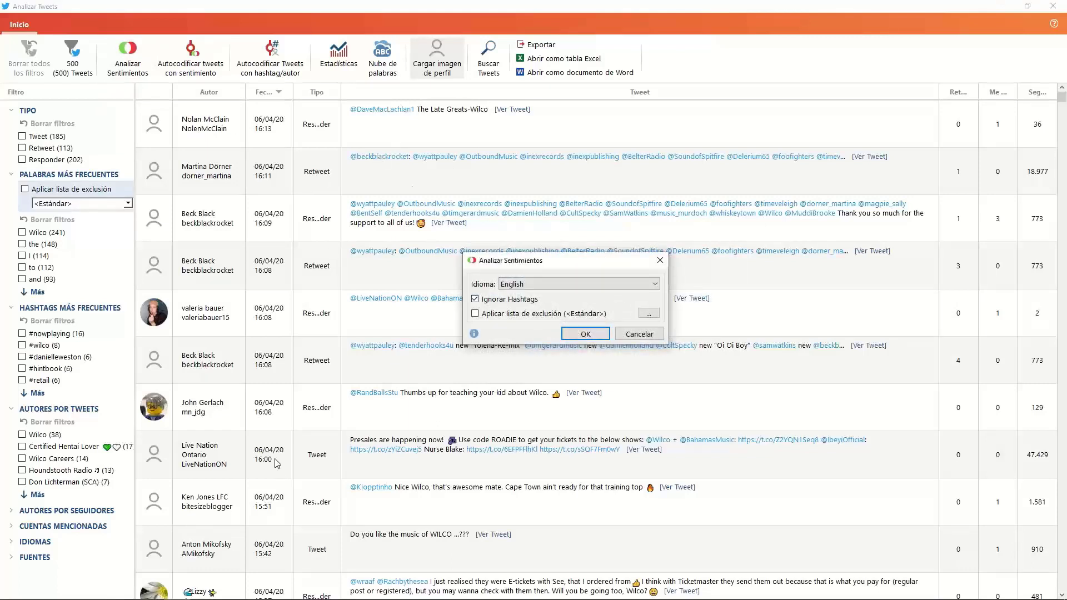
pyautogui.click(530, 285)
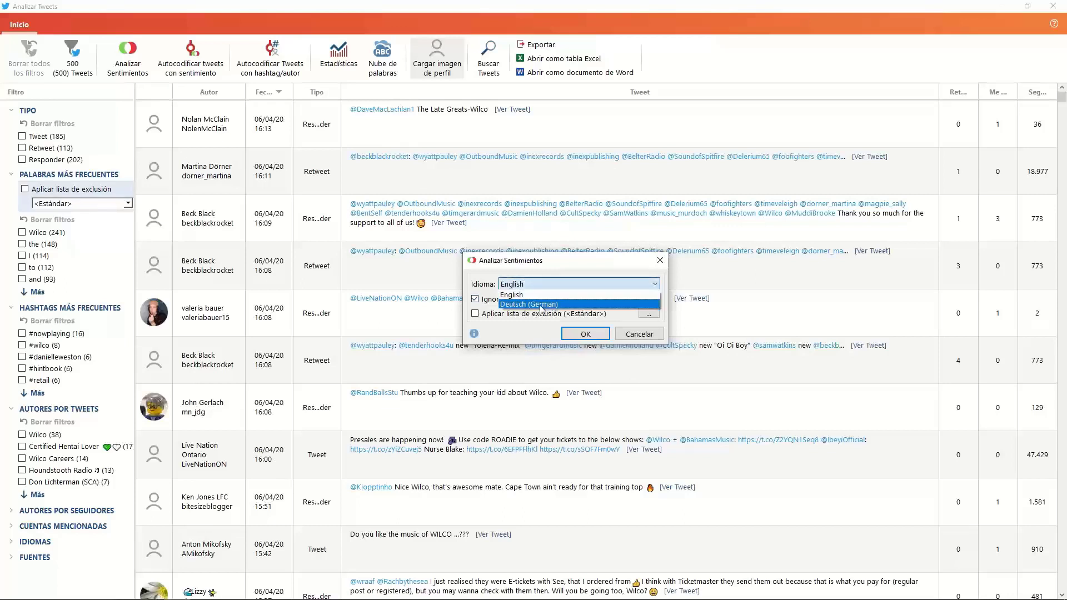
pyautogui.click(520, 295)
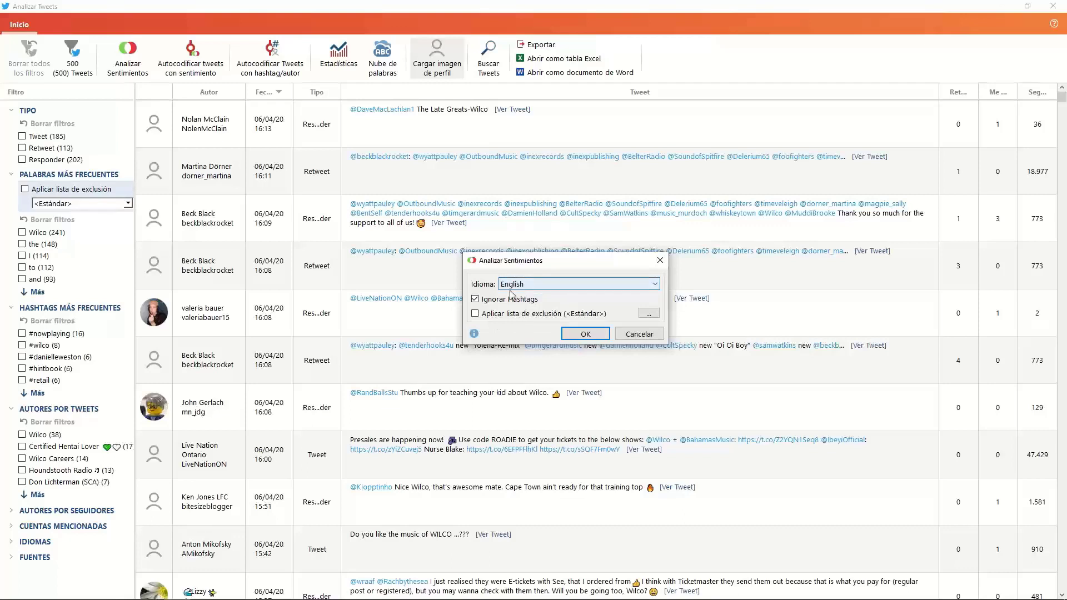
pyautogui.click(506, 316)
pyautogui.click(594, 336)
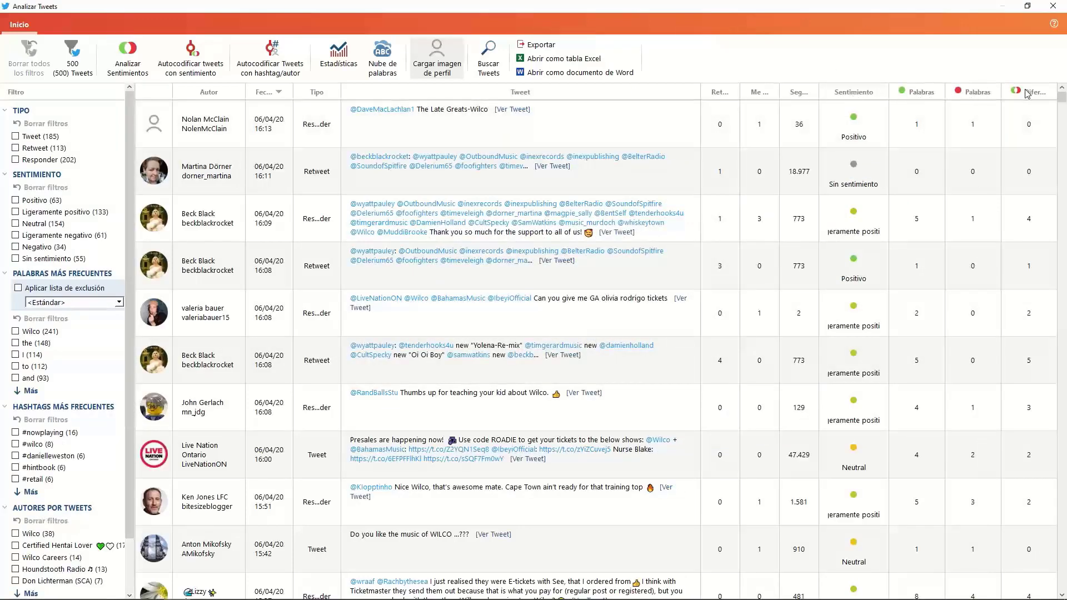
# - Sort the tweets by sentiment, reverse the order to start with Sin sentimiento, and examine the sorted list
pyautogui.click(870, 97)
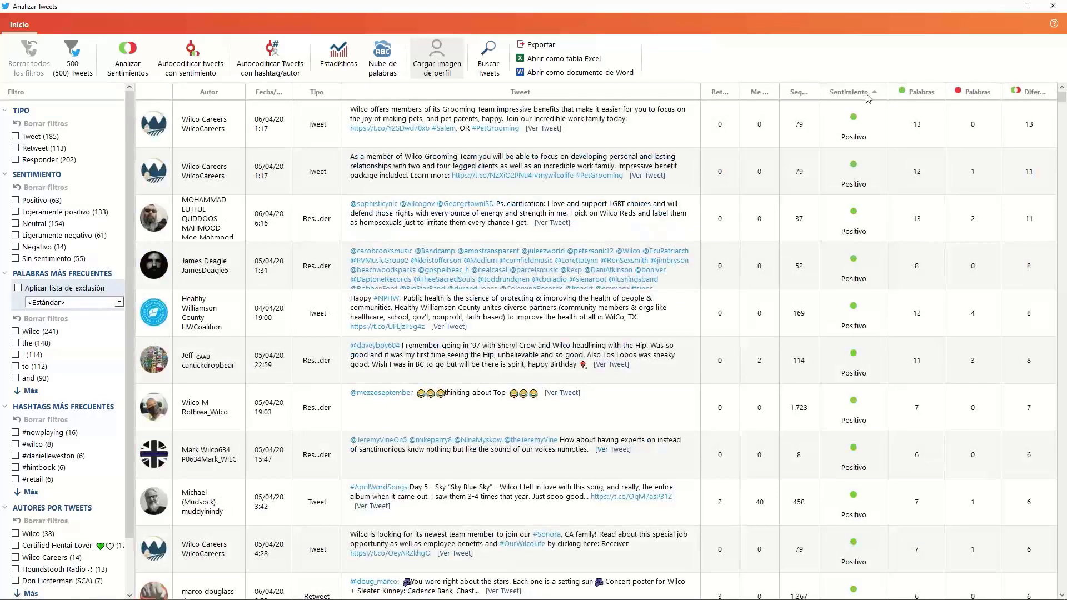
pyautogui.click(868, 98)
pyautogui.scroll(-10, 854, 189)
pyautogui.scroll(-6, 854, 203)
pyautogui.scroll(3, 851, 213)
pyautogui.scroll(10, 850, 213)
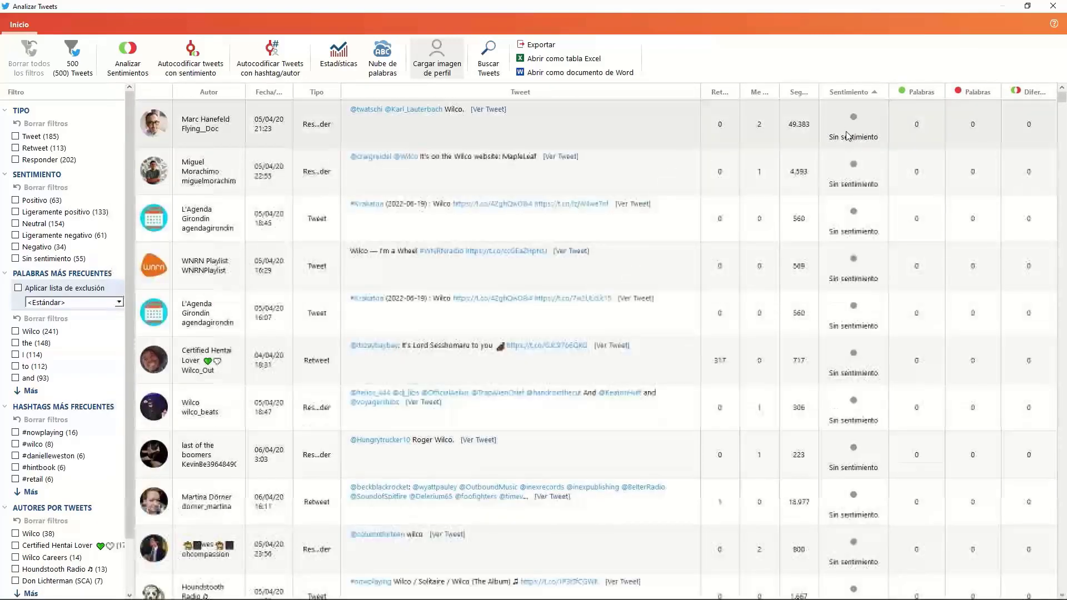
# - Reverse the sentiment sort to start with Positivo, and view the Sentimiento statistics as vertical columns in a wider window before closing them
pyautogui.click(850, 94)
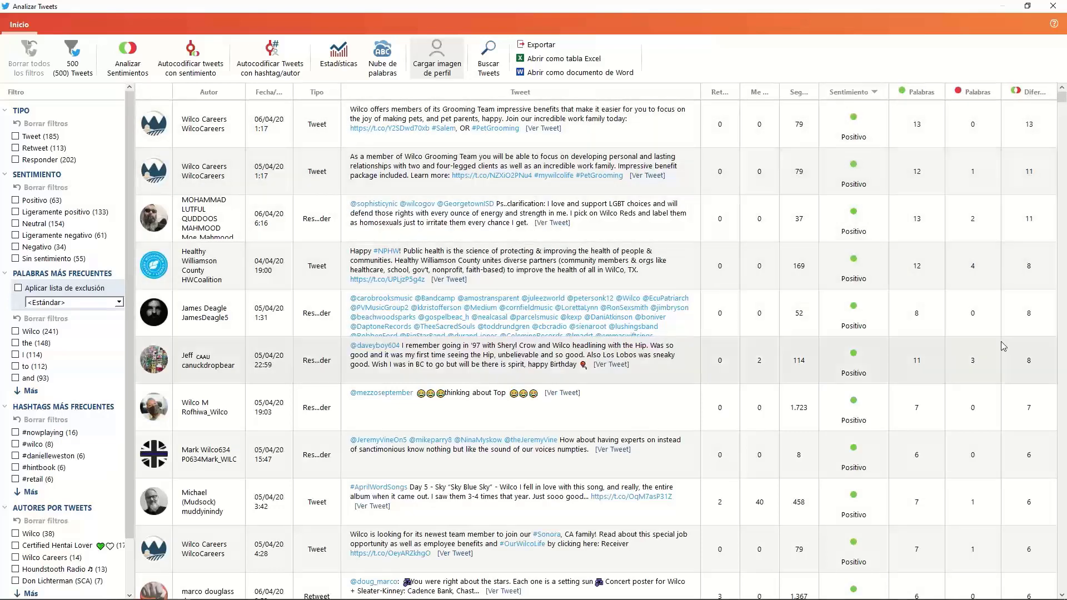
pyautogui.click(336, 68)
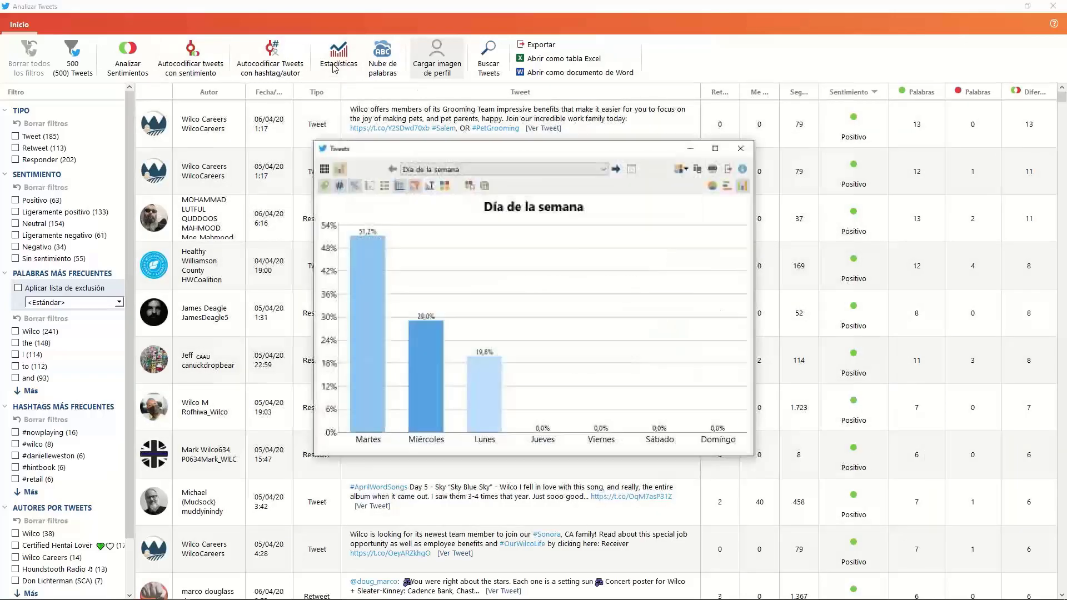
pyautogui.click(536, 169)
pyautogui.click(515, 209)
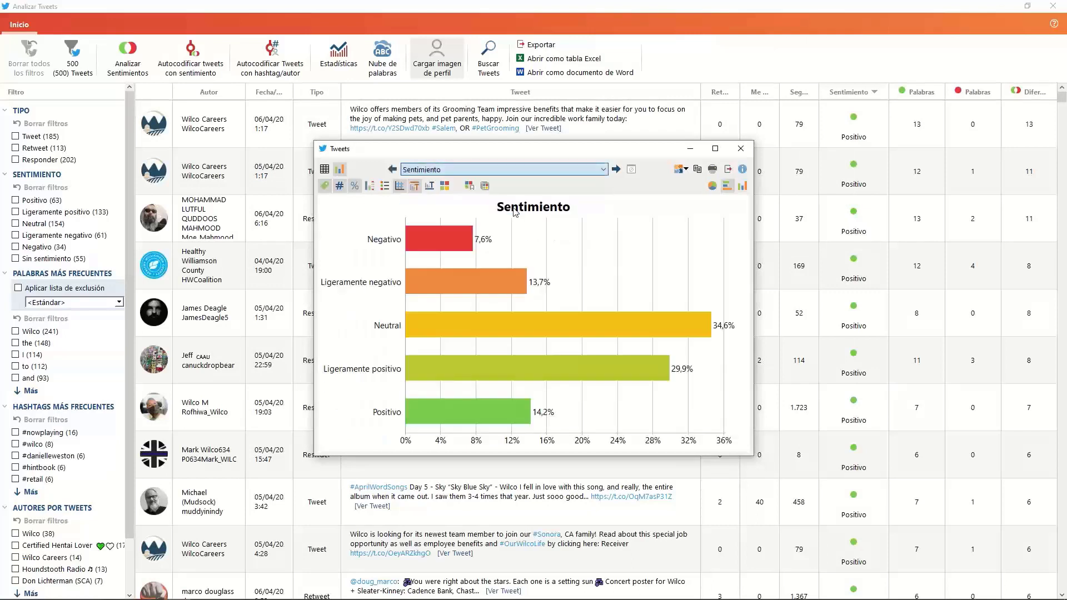
pyautogui.click(742, 188)
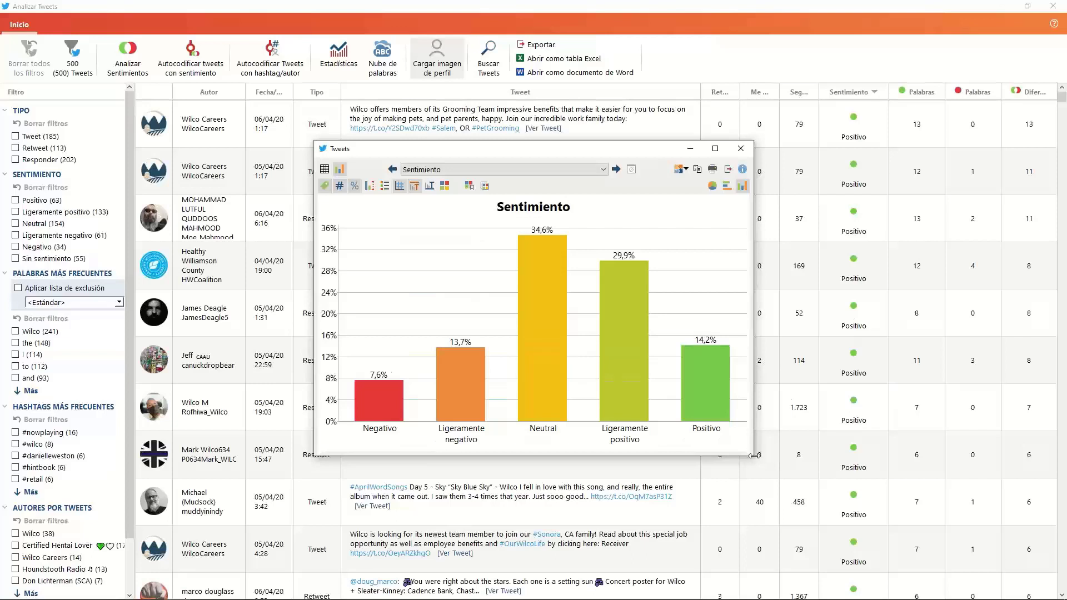
pyautogui.moveTo(754, 455); pyautogui.dragTo(928, 456)
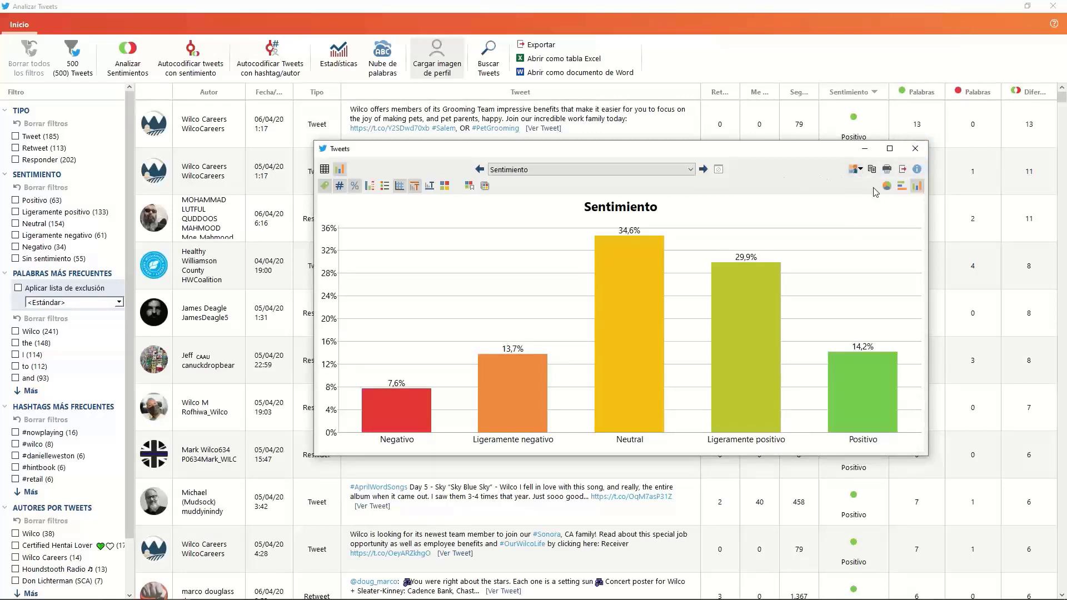
pyautogui.click(915, 149)
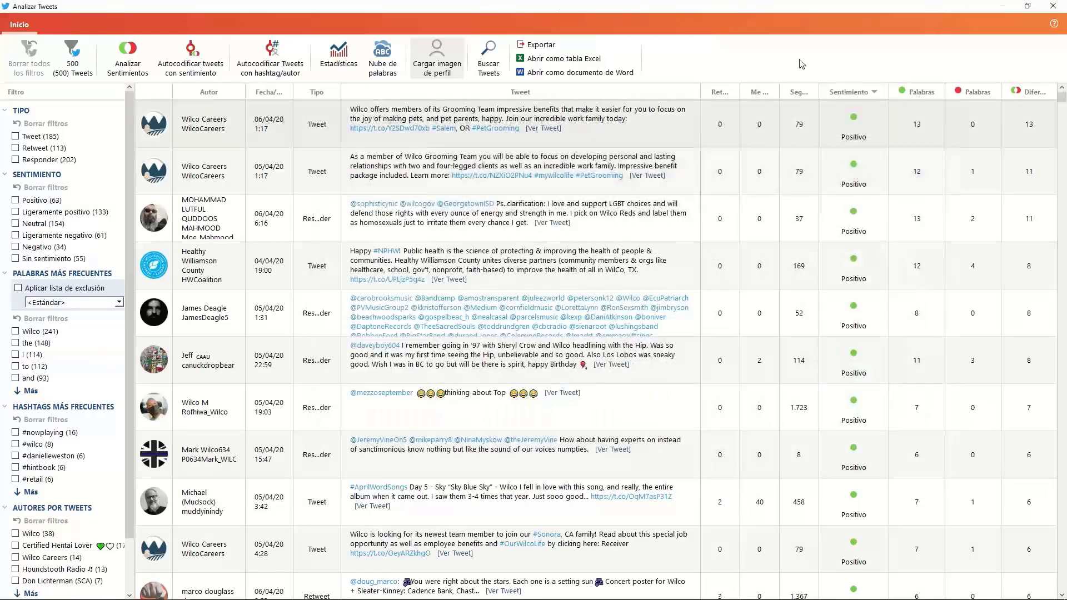
# - Autocode all tweets with their sentiment for all six categories from Positivo to Sin sentimiento, and close the tweet analysis
pyautogui.click(206, 73)
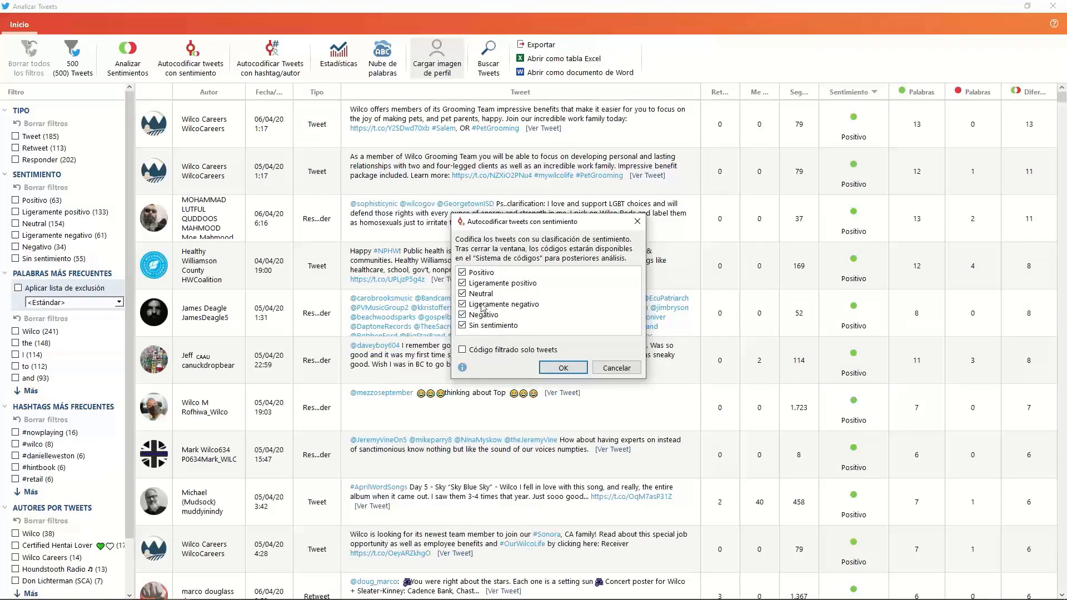
pyautogui.click(562, 368)
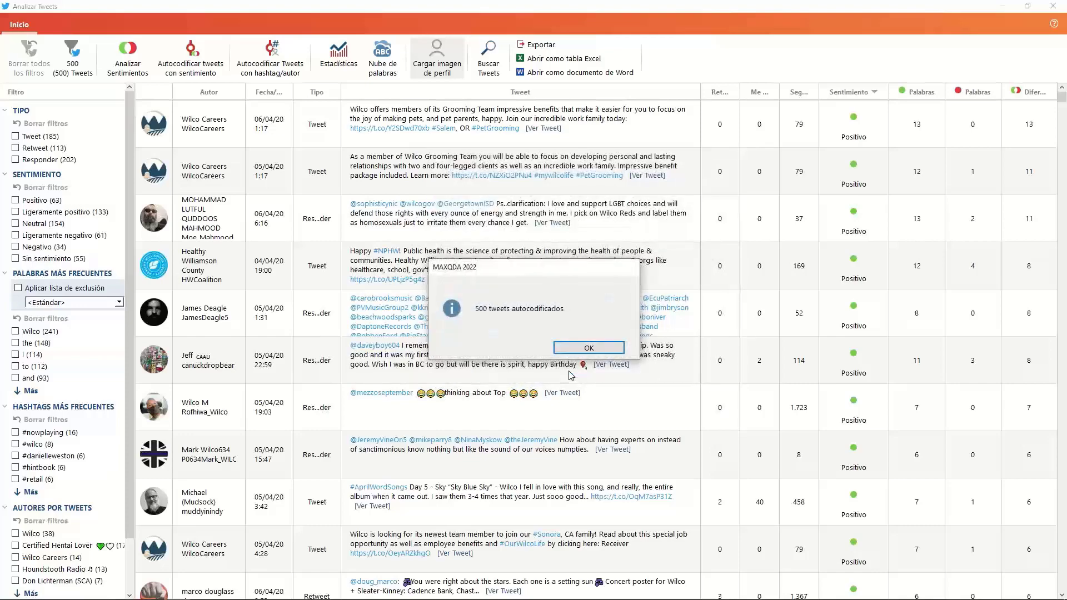
pyautogui.click(564, 349)
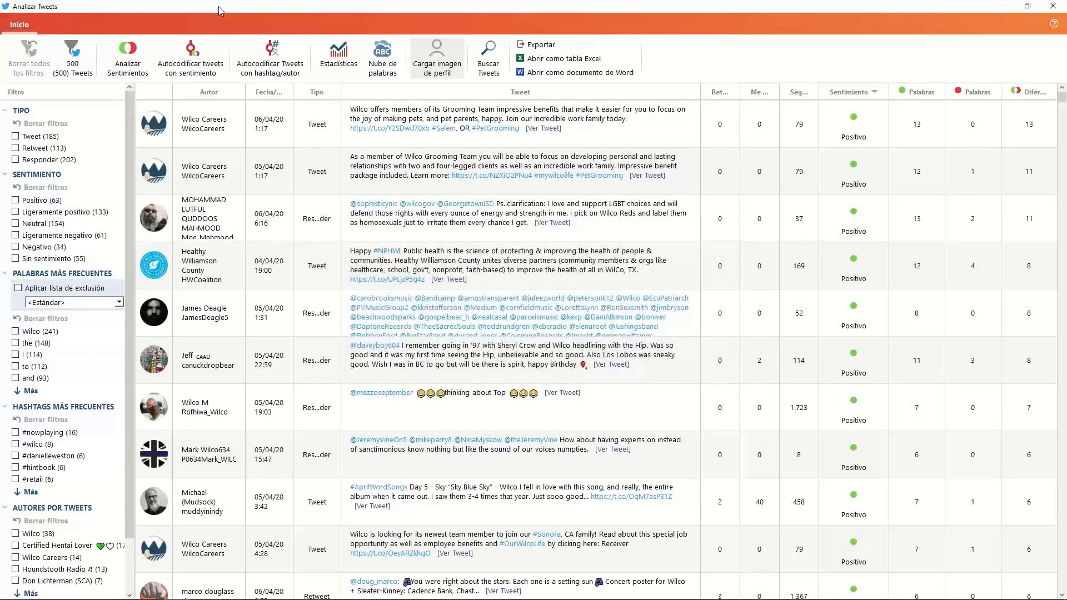
pyautogui.doubleClick(218, 6)
pyautogui.moveTo(219, 7); pyautogui.dragTo(460, 502)
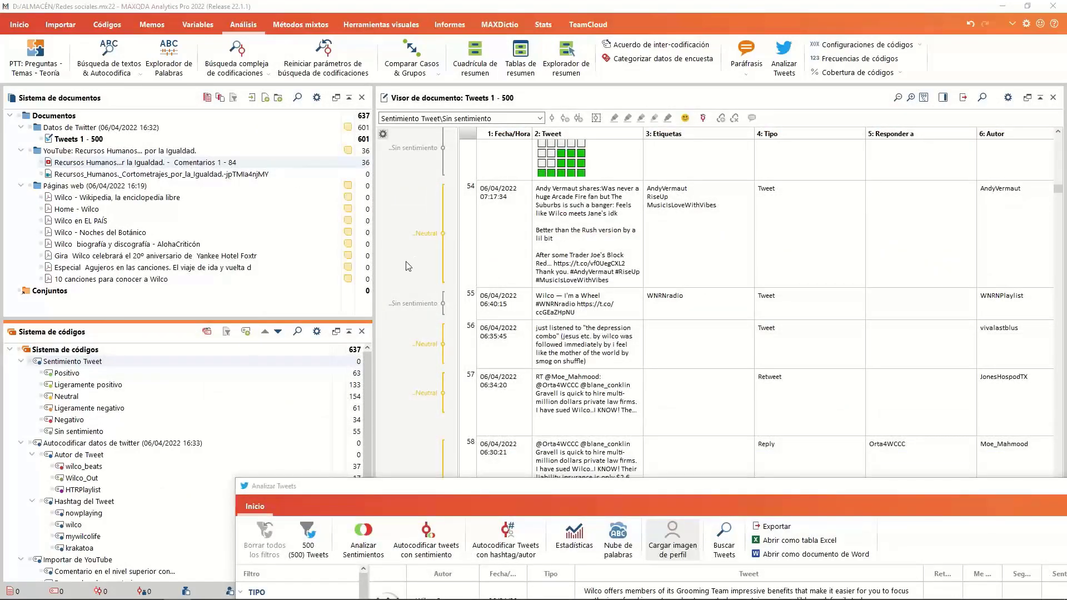
pyautogui.hotkey('alt', 'F4')
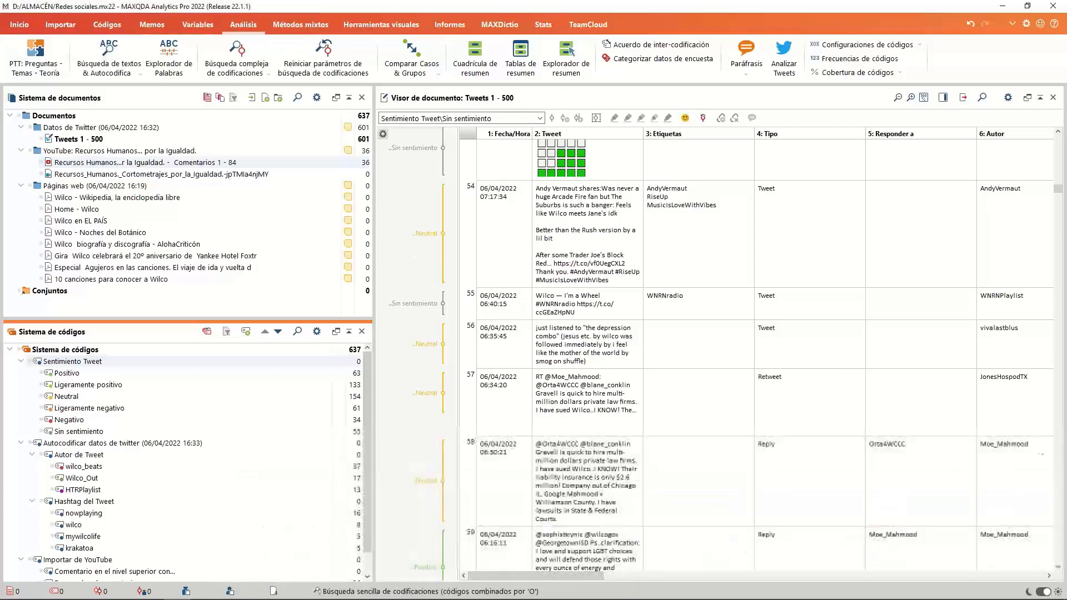
# - Examine the sentiment codes assigned beside the tweets in the Tweets 1 - 500 table, working back towards the earlier rows
pyautogui.scroll(8, 569, 383)
pyautogui.scroll(6, 543, 369)
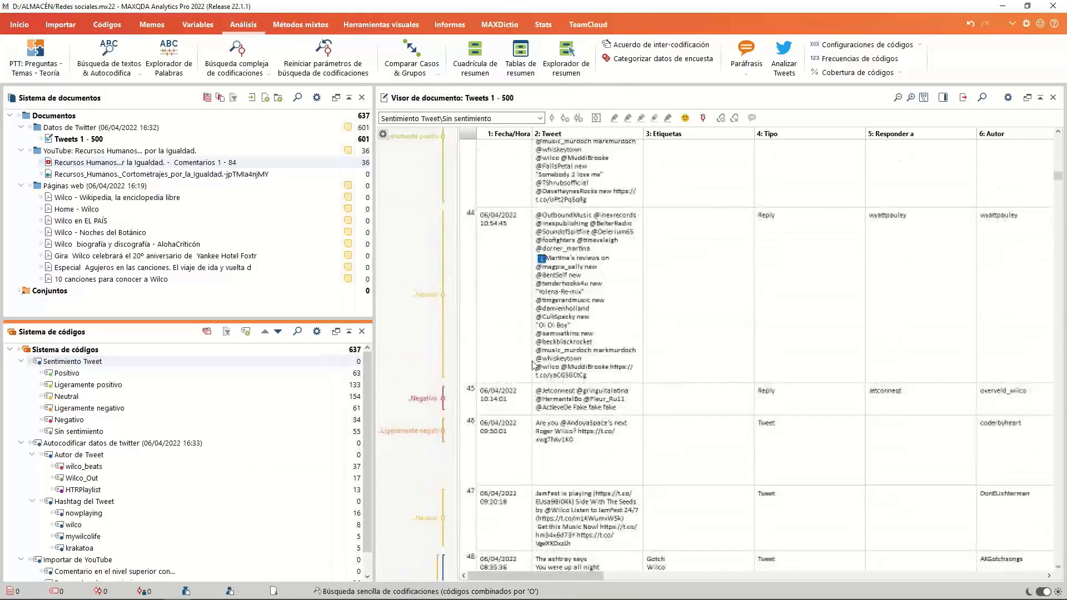
pyautogui.scroll(4, 442, 401)
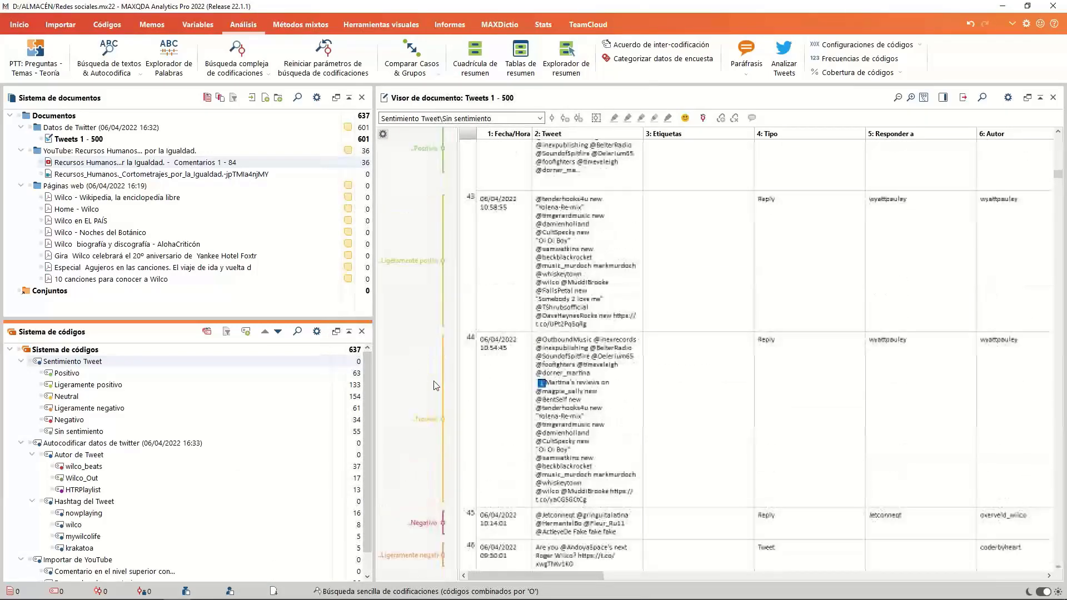
pyautogui.scroll(4, 435, 385)
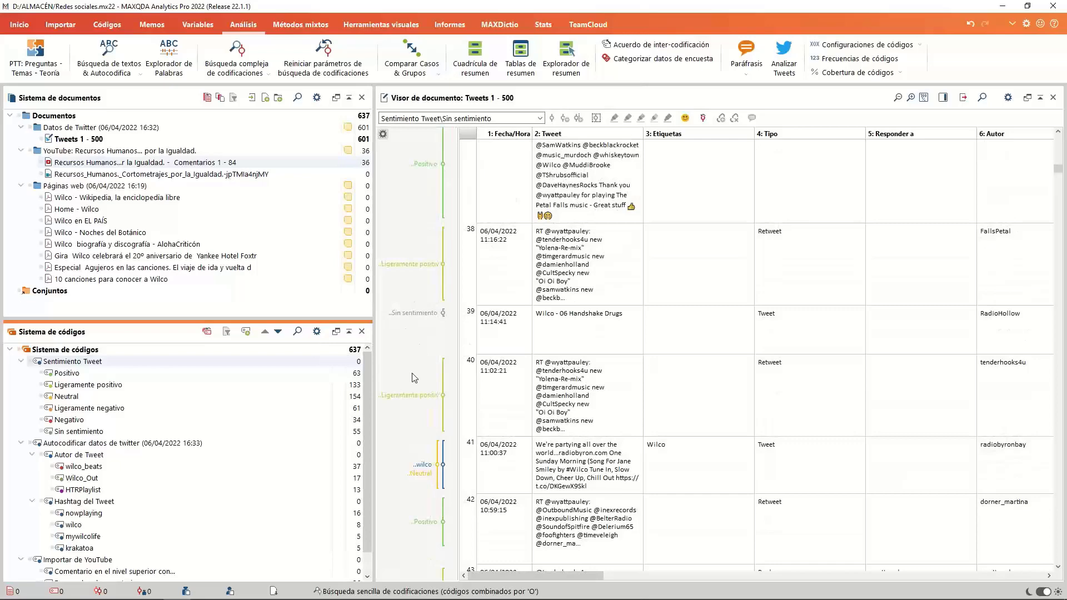
pyautogui.scroll(3, 568, 280)
pyautogui.scroll(5, 568, 280)
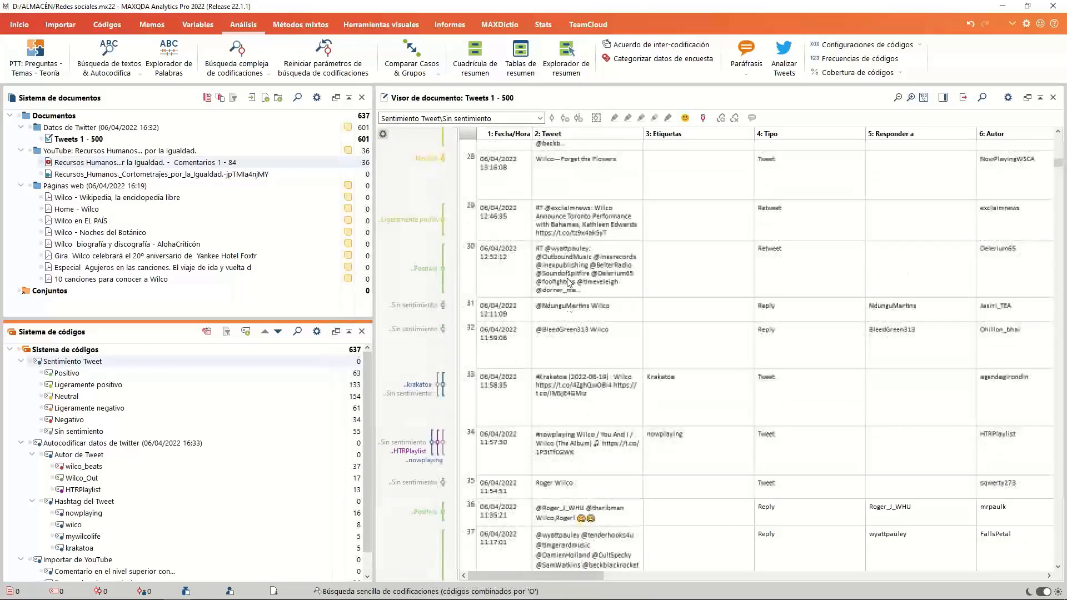
pyautogui.click(581, 290)
pyautogui.doubleClick(596, 291)
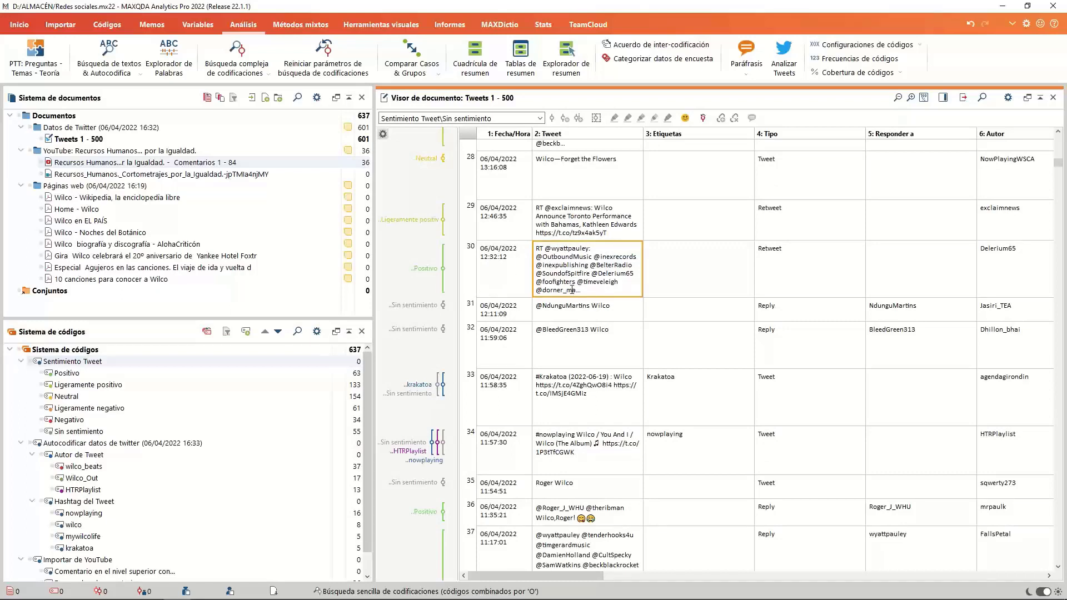
pyautogui.click(513, 279)
pyautogui.click(567, 223)
pyautogui.scroll(6, 560, 256)
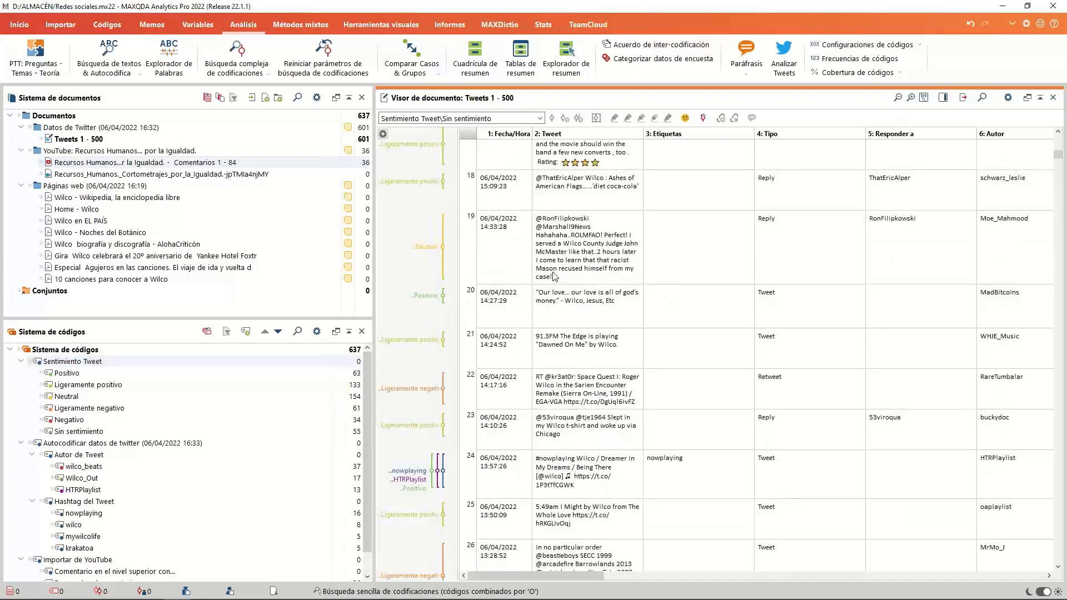
# - Open the coded segments of the Negativo code, review the first seven tweets alongside the document, and close the list
pyautogui.doubleClick(57, 421)
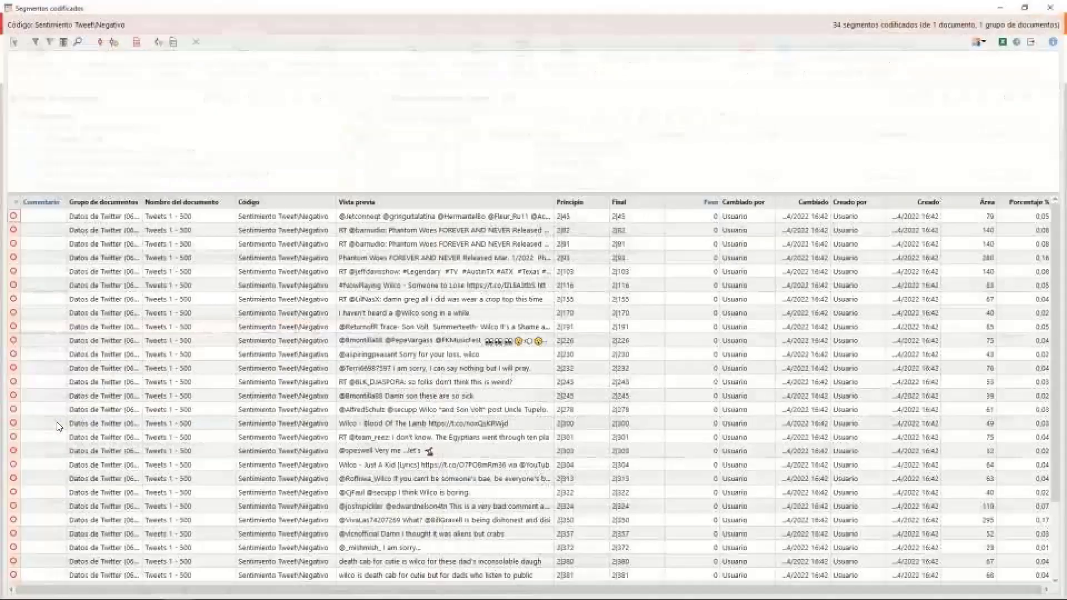
pyautogui.click(377, 216)
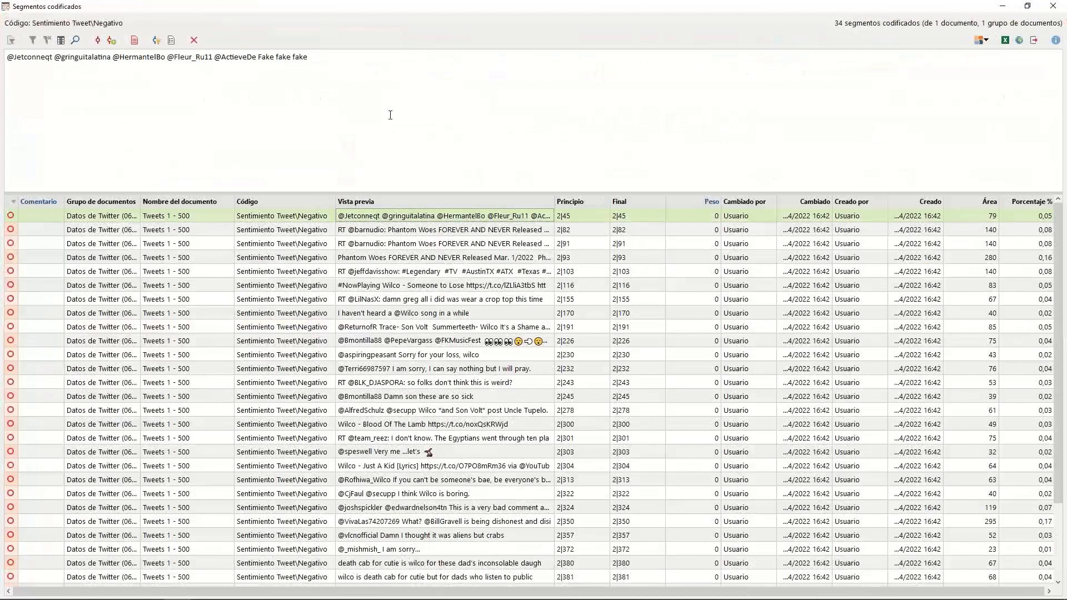
pyautogui.moveTo(354, 10); pyautogui.dragTo(460, 261)
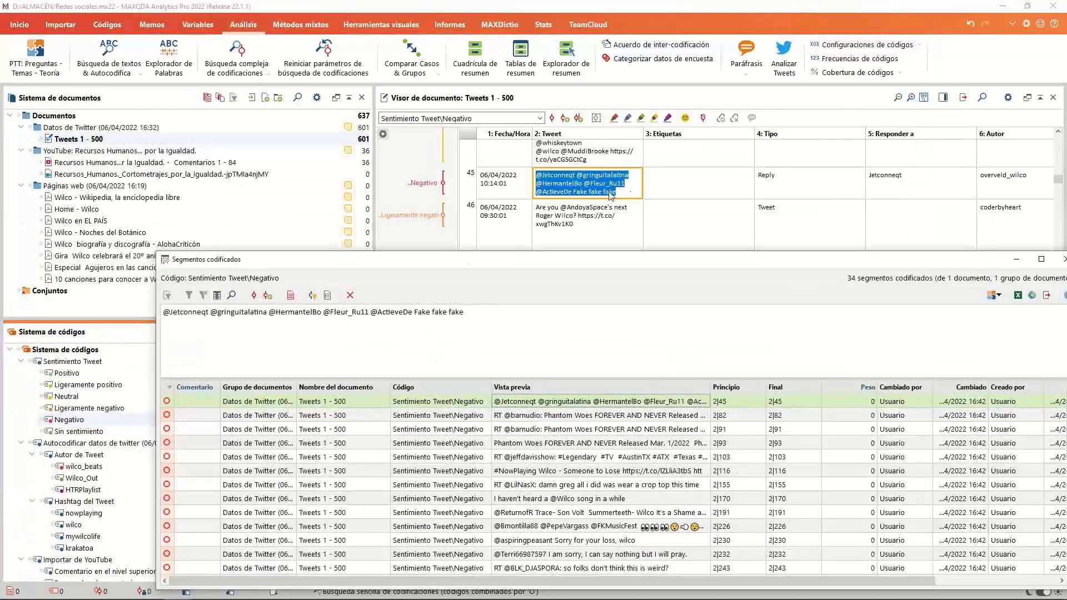
pyautogui.click(554, 421)
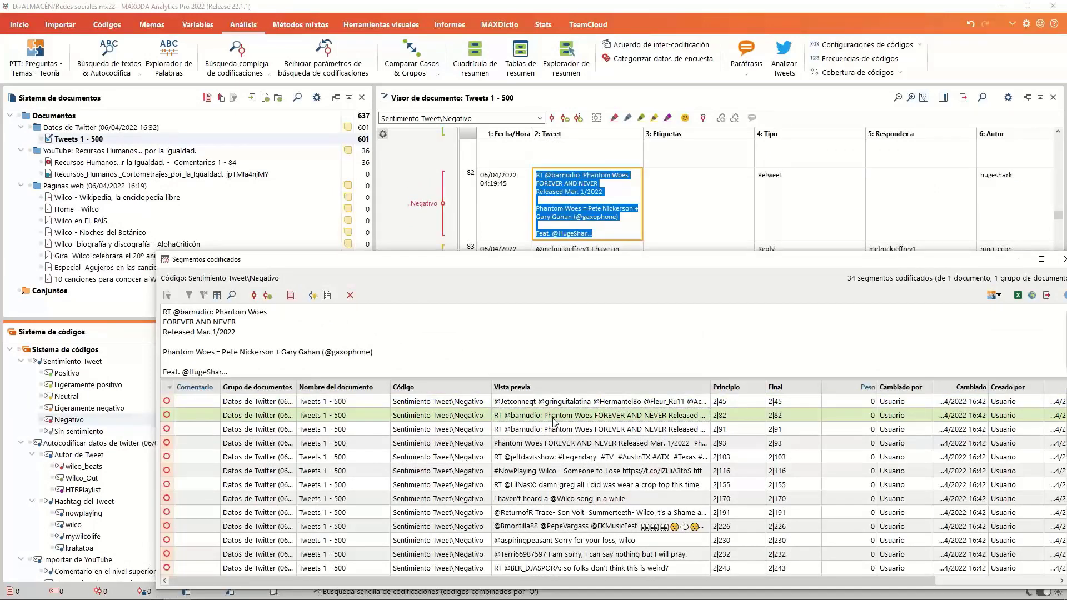
pyautogui.press('Down')
pyautogui.press('Down')
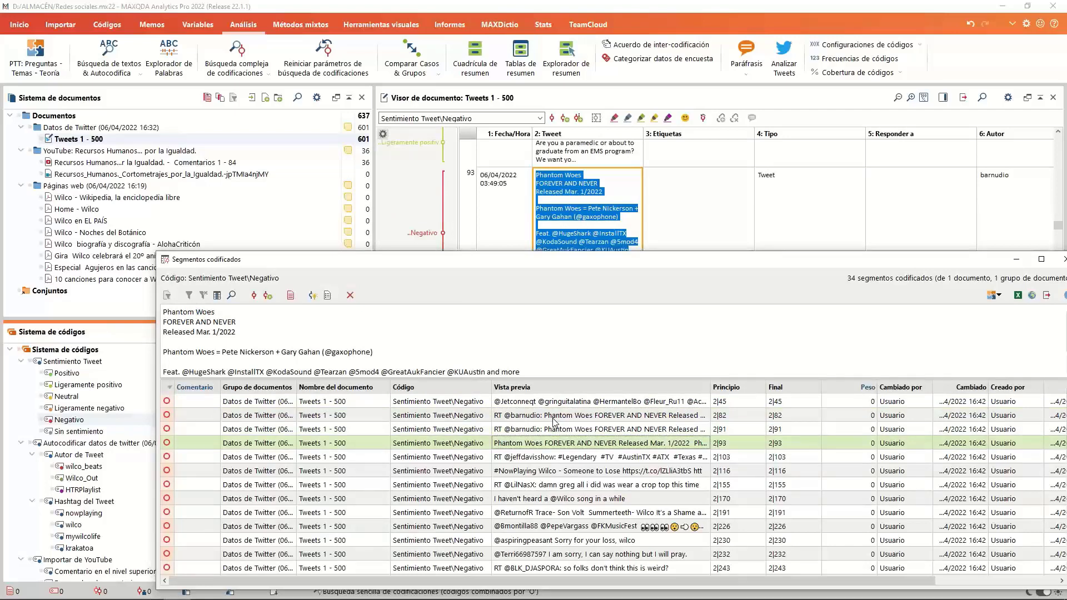
pyautogui.press('Down')
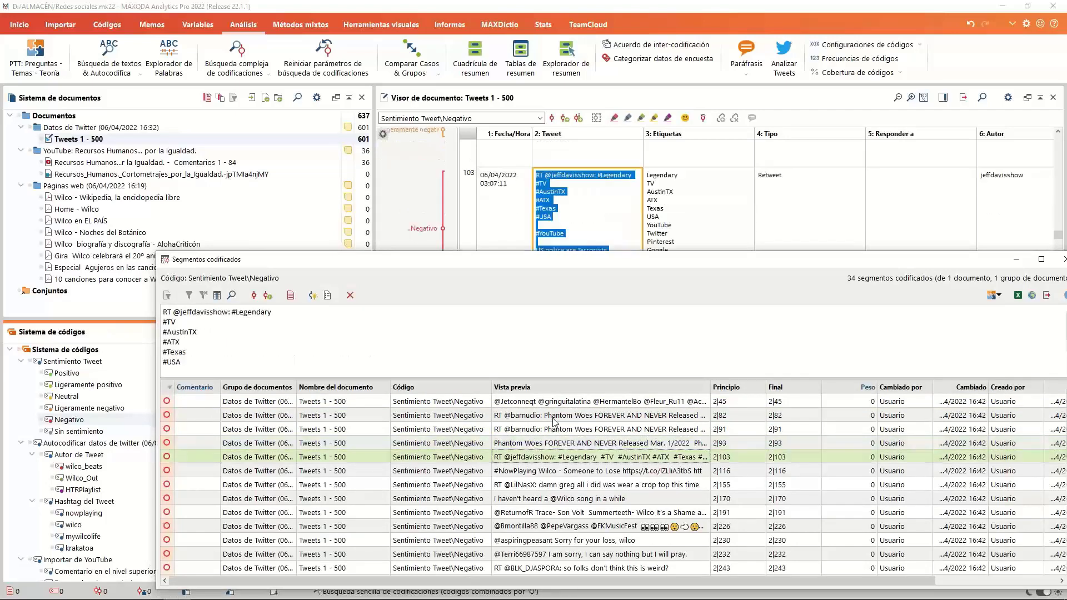
pyautogui.press('Down')
pyautogui.press('Down')
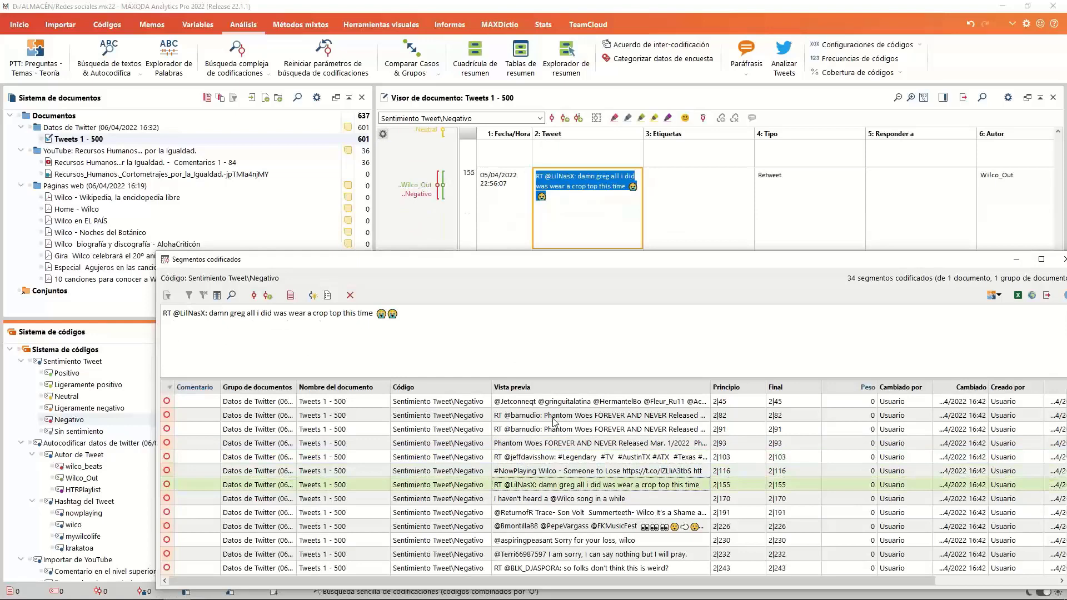
pyautogui.moveTo(580, 261); pyautogui.dragTo(459, 149)
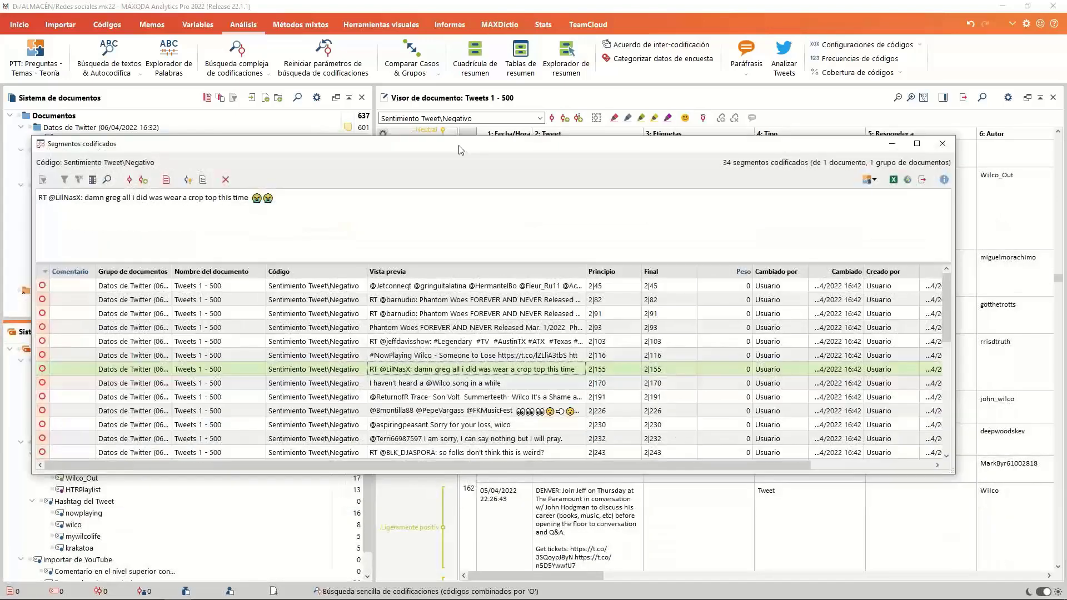
pyautogui.click(942, 144)
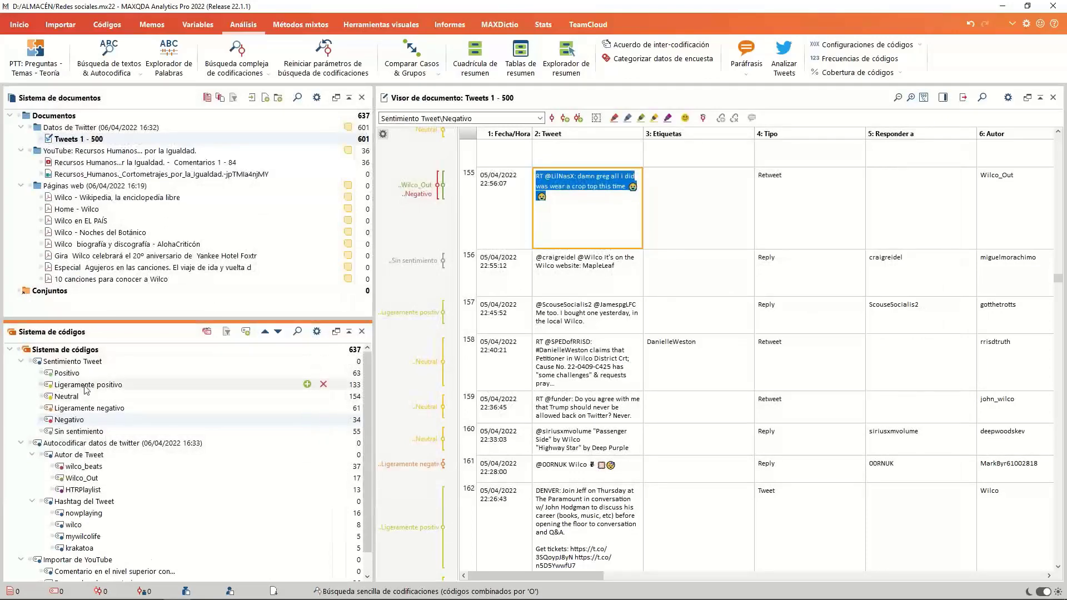
# - Run the subcode statistics for Sentimiento Tweet by coded segments and view them as a horizontal bar chart in an enlarged window
pyautogui.rightClick(85, 364)
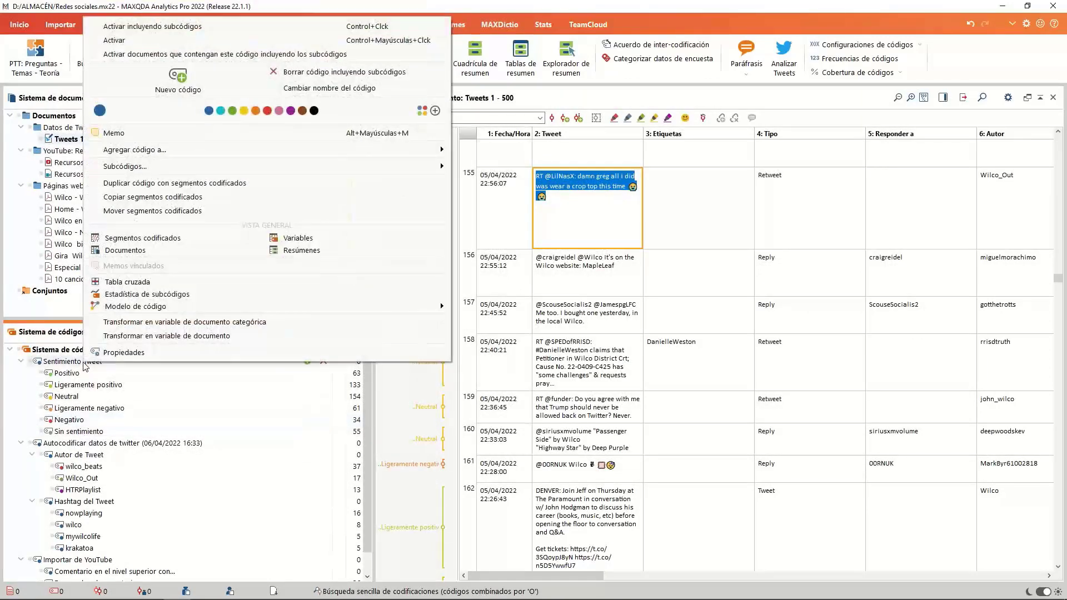
pyautogui.click(165, 298)
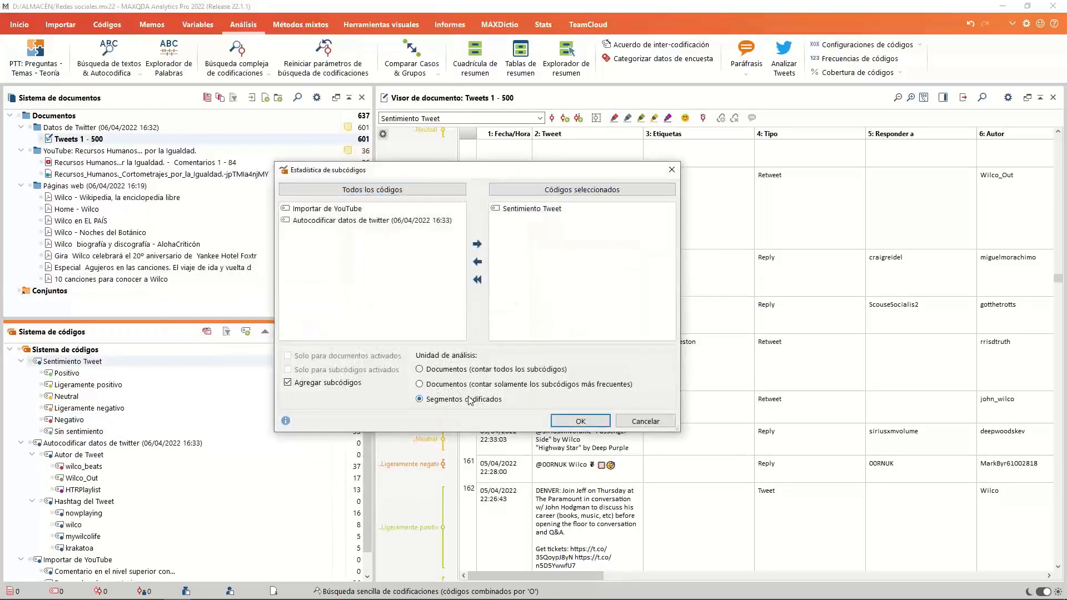
pyautogui.click(602, 425)
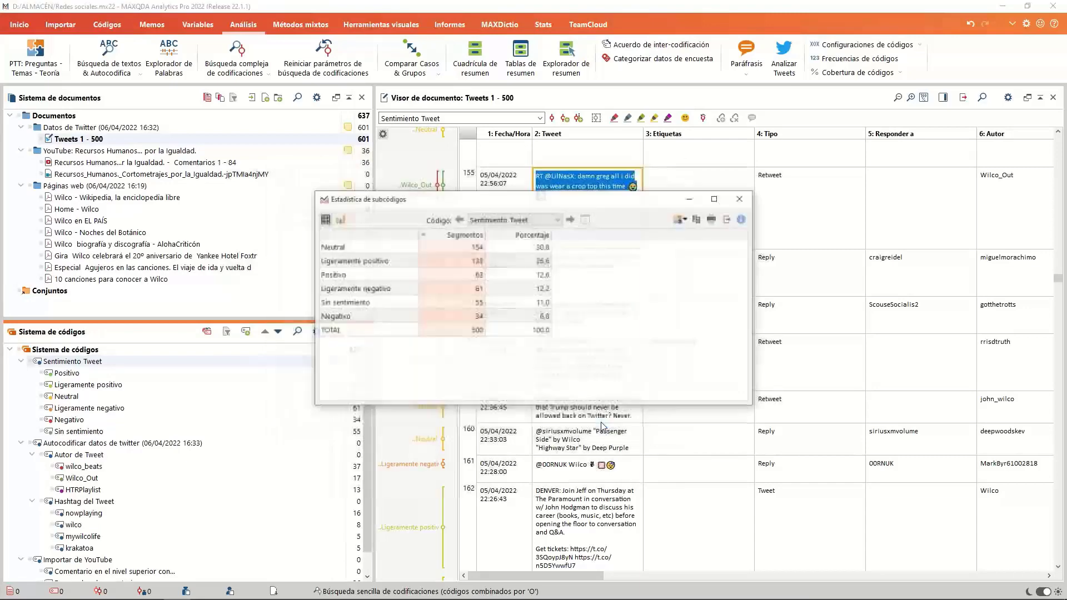
pyautogui.click(343, 219)
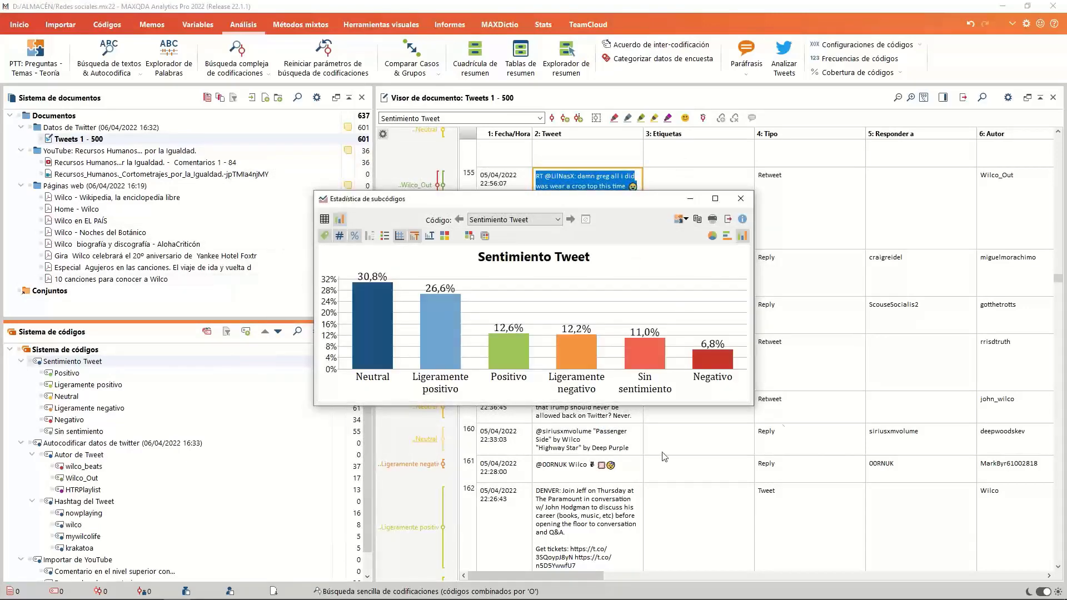
pyautogui.moveTo(752, 403); pyautogui.dragTo(911, 404)
pyautogui.click(885, 236)
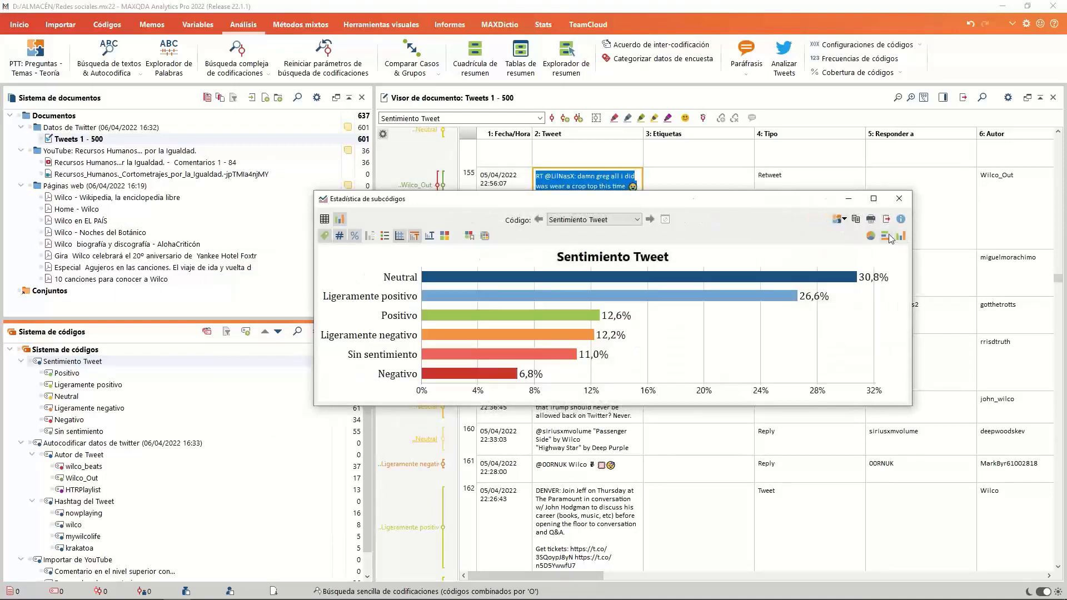
pyautogui.moveTo(539, 405); pyautogui.dragTo(542, 529)
# - Open the tweet analysis for the Tweets 1 - 500 document and enlarge its window
pyautogui.click(783, 55)
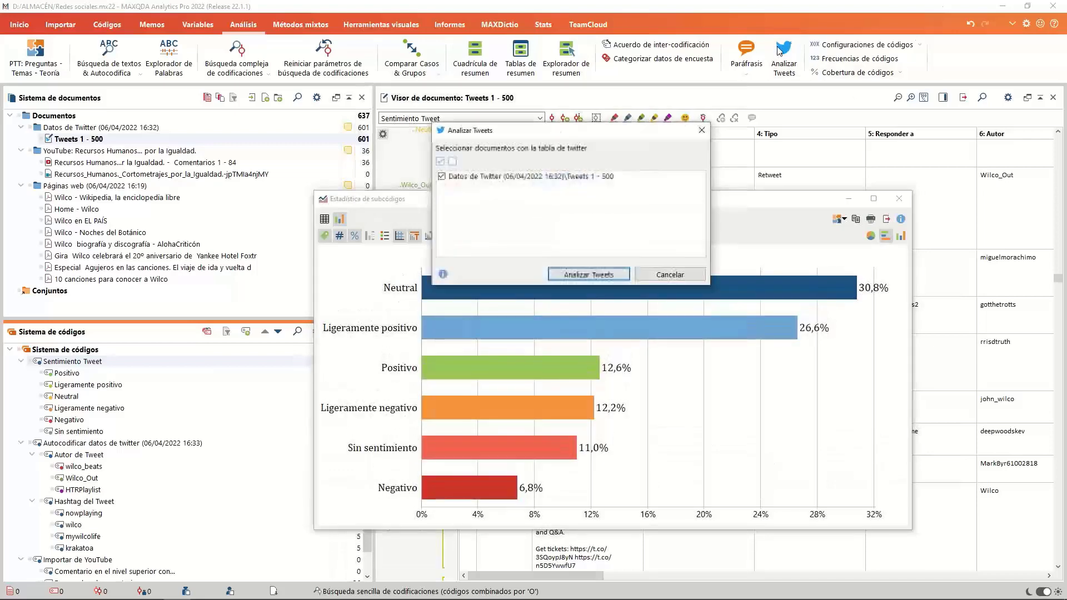
pyautogui.click(569, 275)
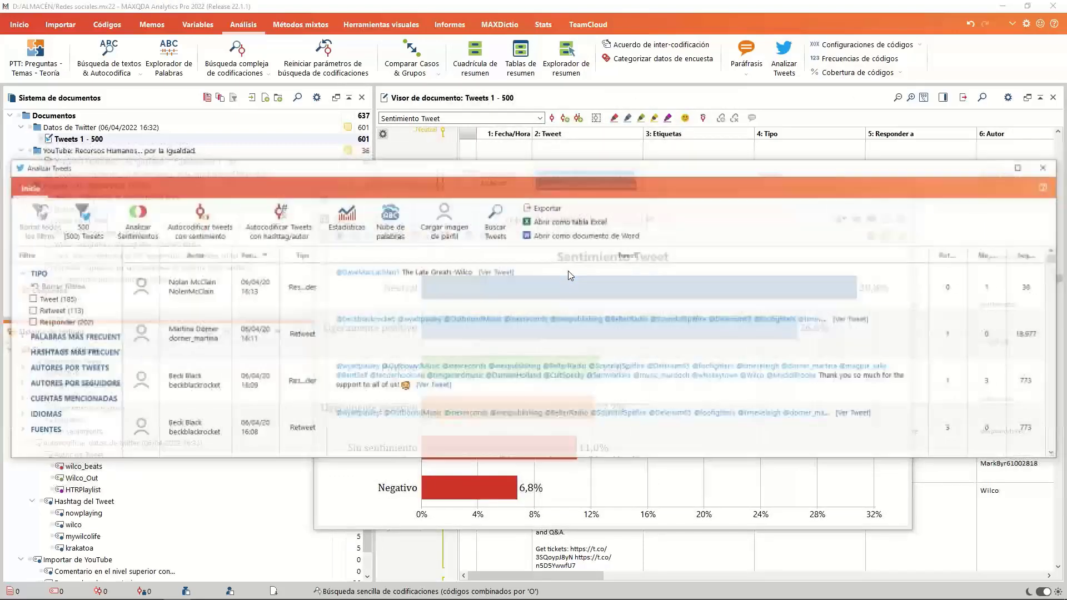
pyautogui.doubleClick(357, 168)
# - Open the tweet statistics, look through the list of variables available for charting, and close the statistics
pyautogui.click(336, 64)
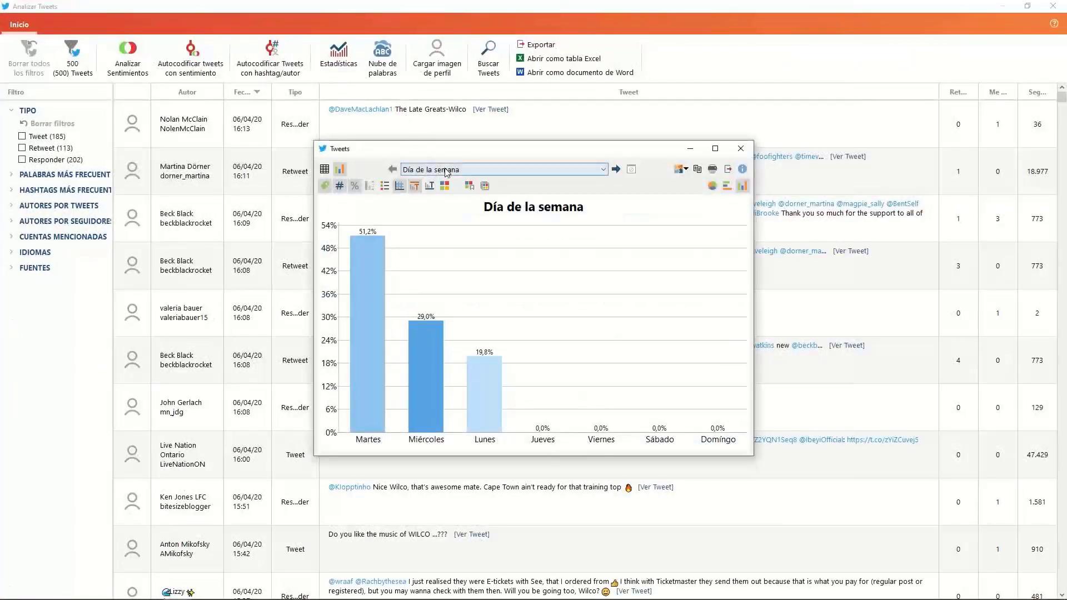
pyautogui.click(456, 169)
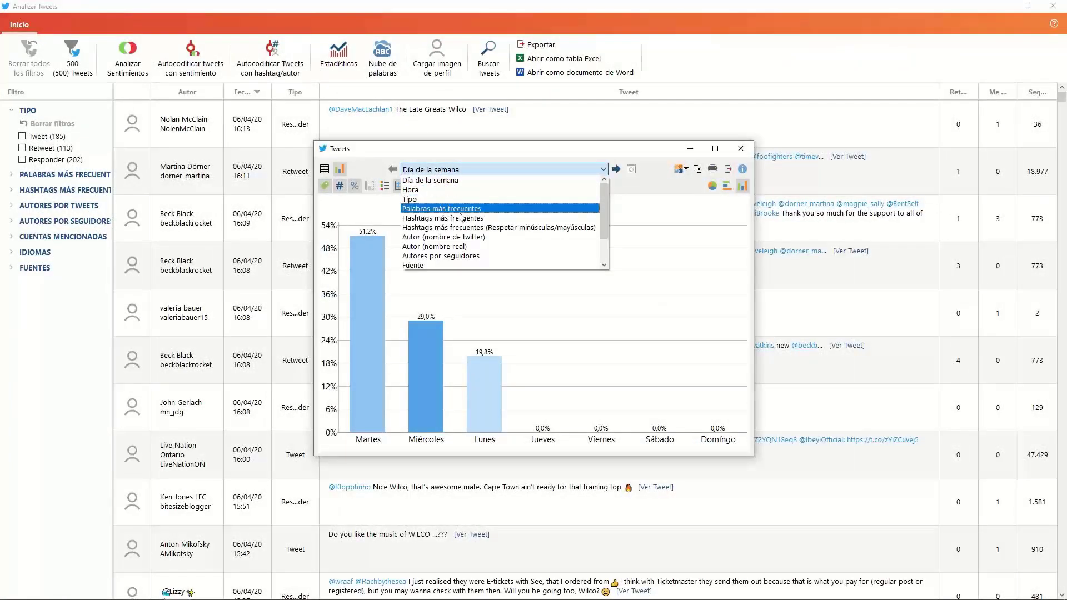
pyautogui.scroll(-1, 466, 244)
pyautogui.scroll(1, 472, 247)
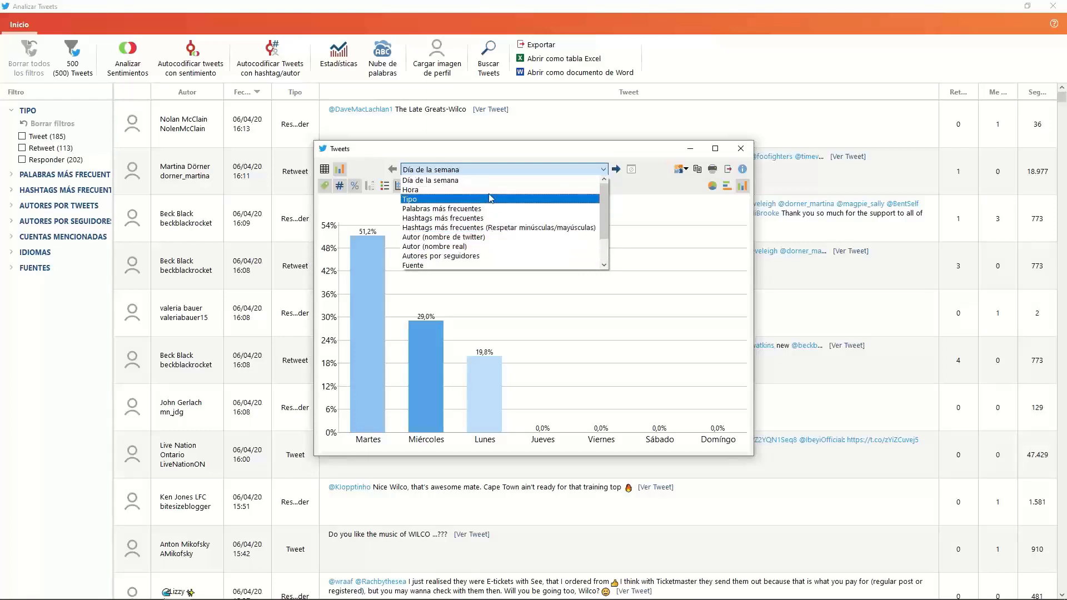
pyautogui.click(651, 22)
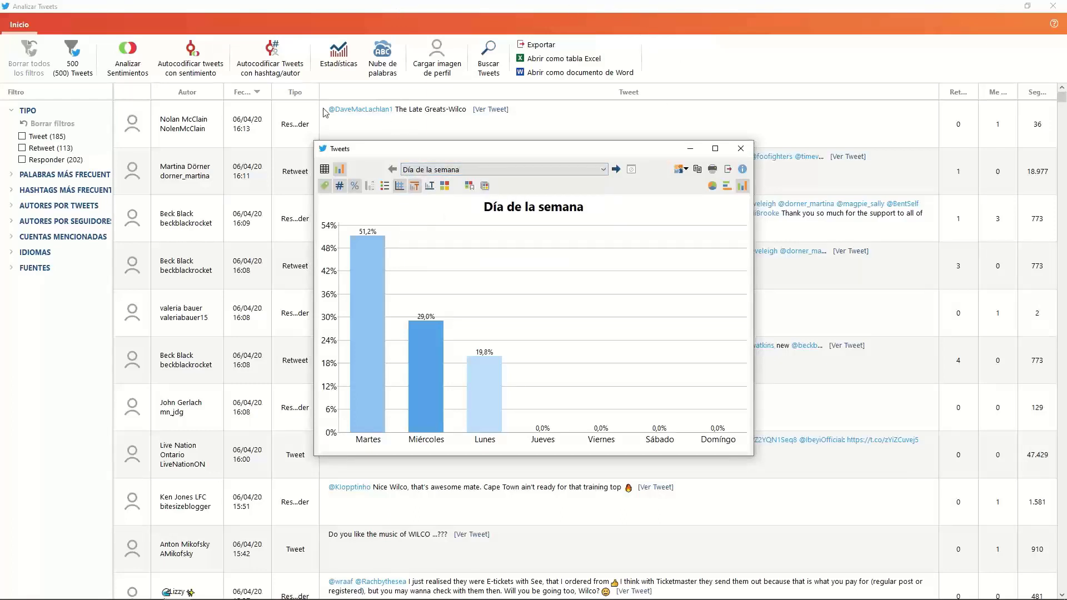
pyautogui.click(140, 66)
pyautogui.click(740, 148)
# - Analyse the tweets' sentiment in English, ignoring hashtags and applying the standard exclusion list, and sort the table by Sentimiento
pyautogui.click(127, 60)
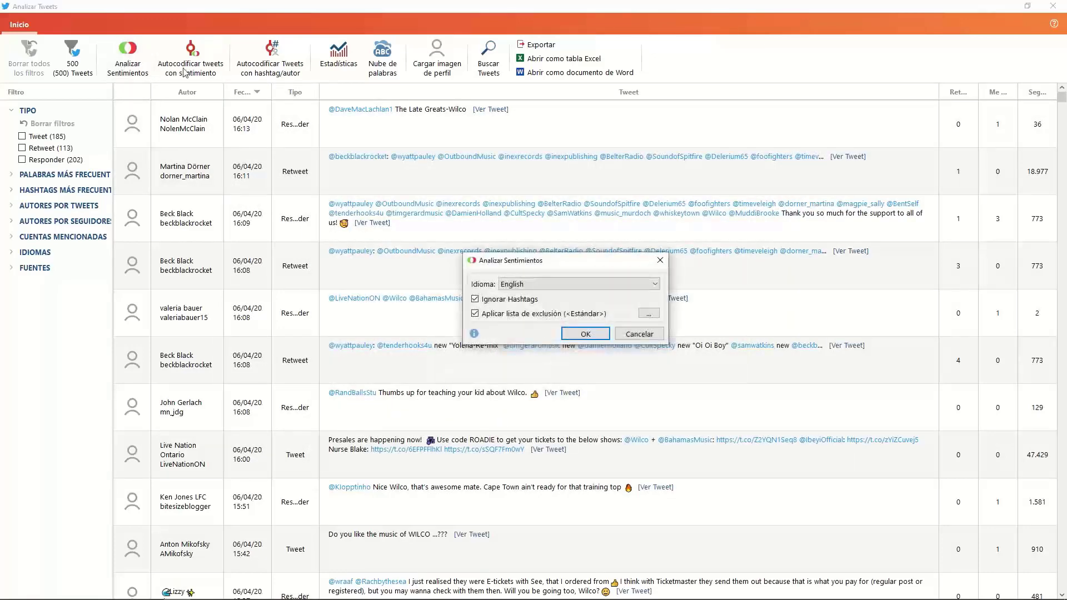
pyautogui.click(583, 333)
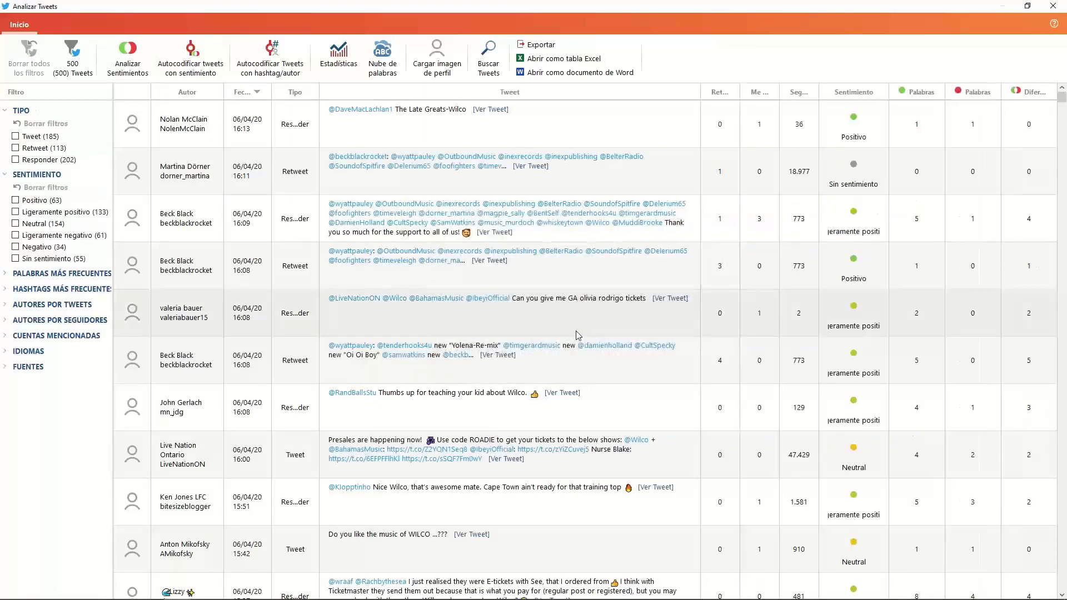
pyautogui.click(856, 93)
# - Display the tweet statistics chart for the Sentimiento variable, then close the statistics window
pyautogui.click(340, 62)
pyautogui.click(500, 169)
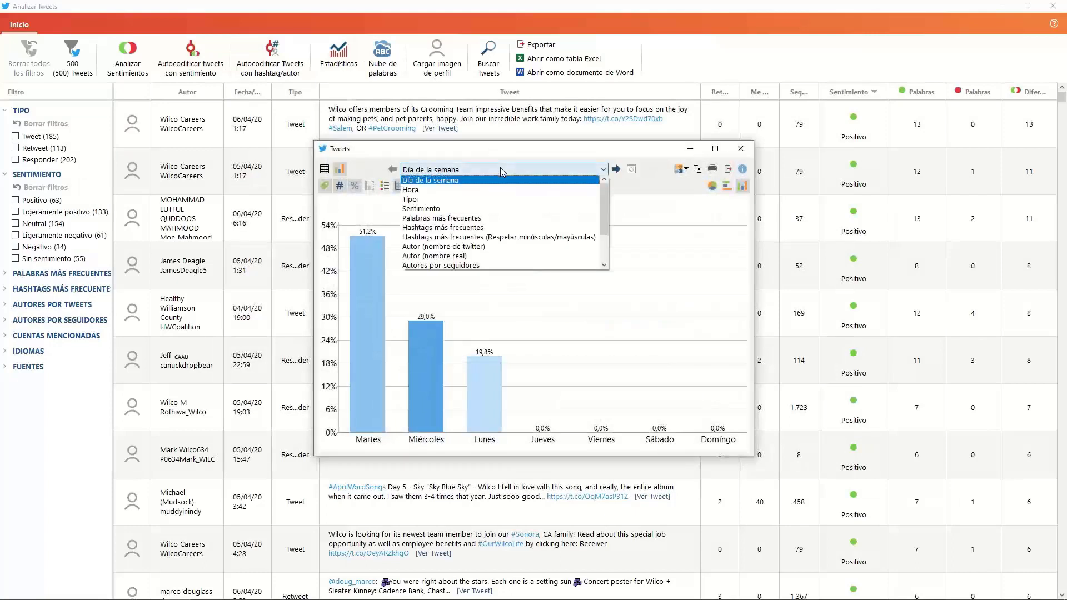
pyautogui.click(469, 211)
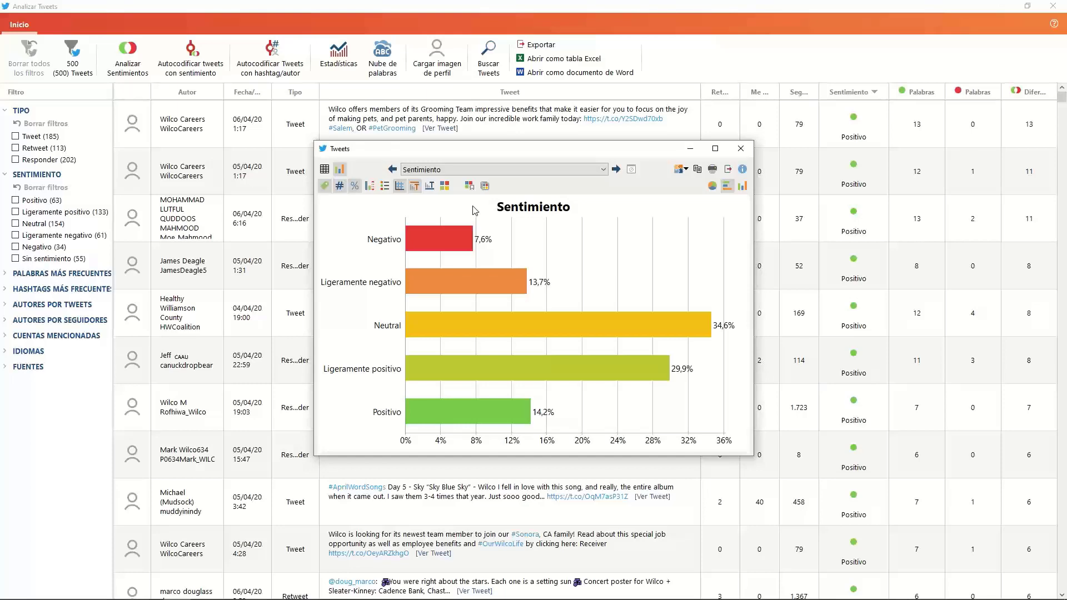
pyautogui.click(741, 149)
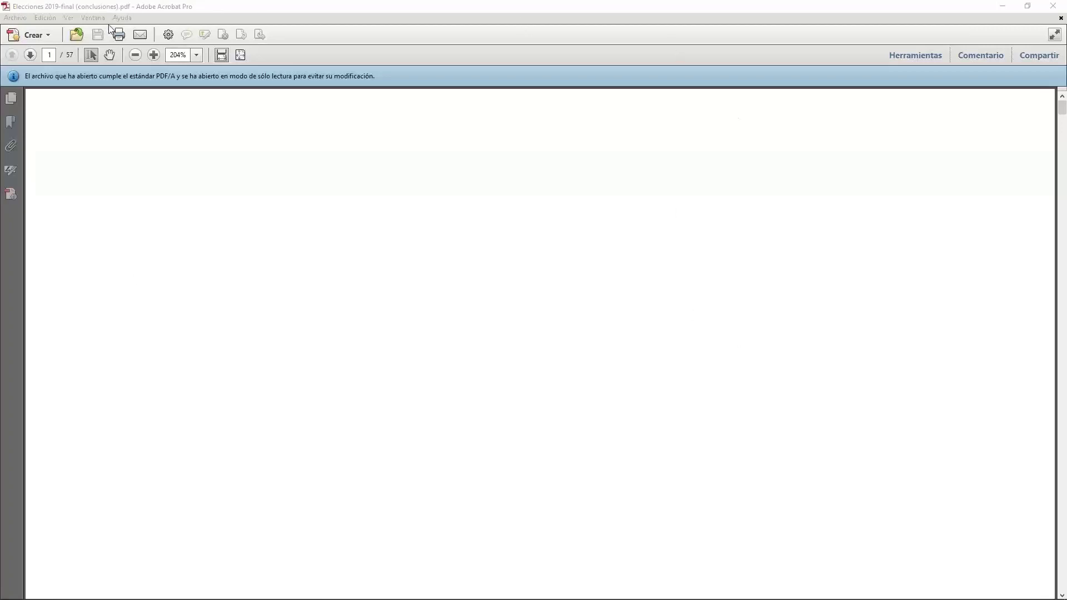
# - Switch to the Elecciones 2019-final (conclusiones) PDF in Adobe Acrobat Pro and set its page layout to two-page view
pyautogui.click(69, 18)
pyautogui.moveTo(57, 22)
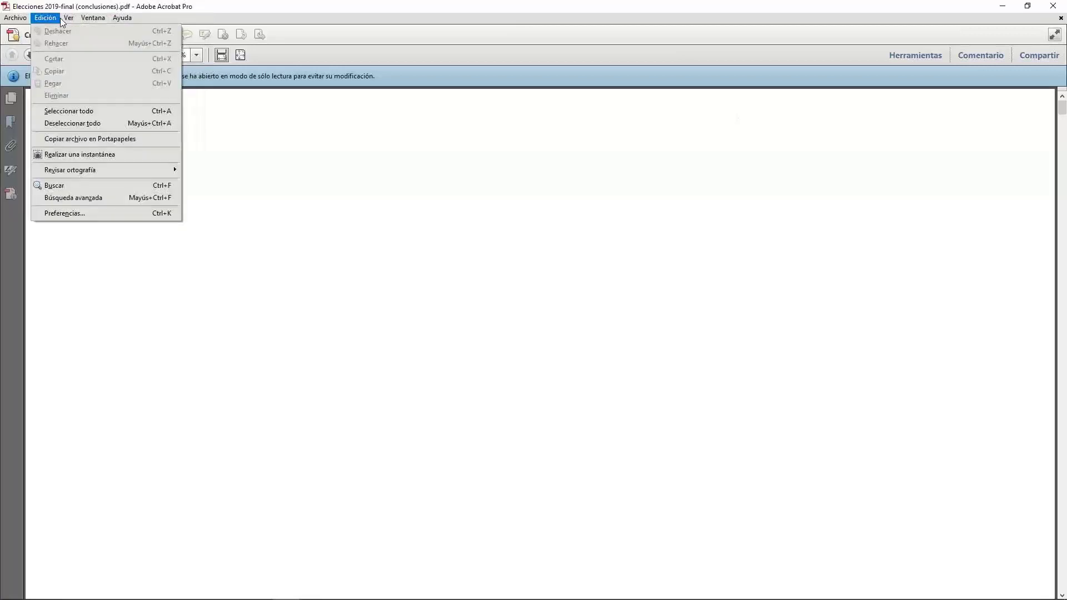
pyautogui.moveTo(97, 60)
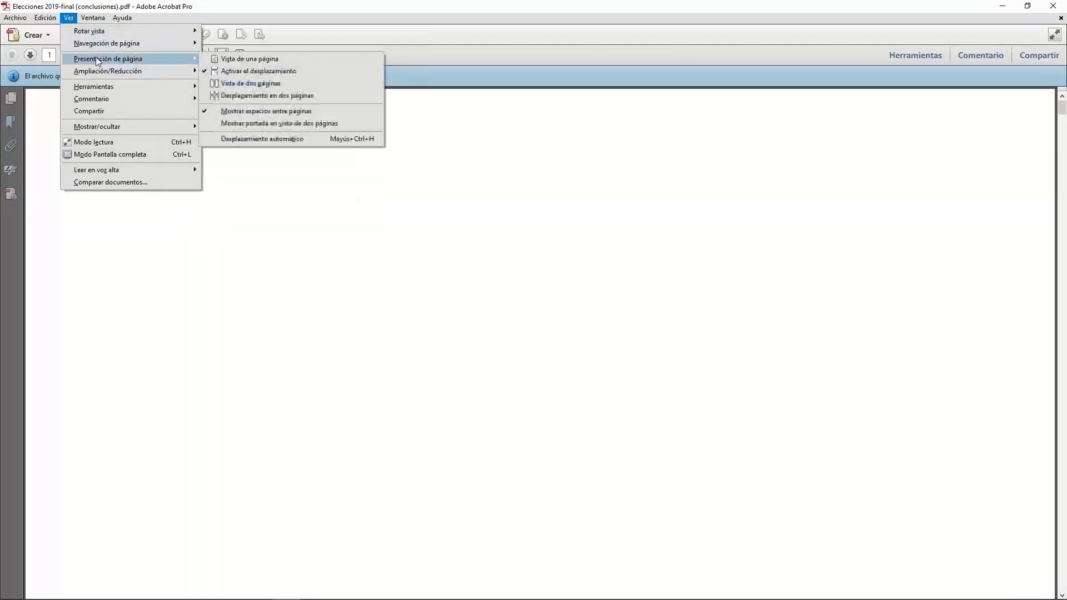
pyautogui.click(238, 83)
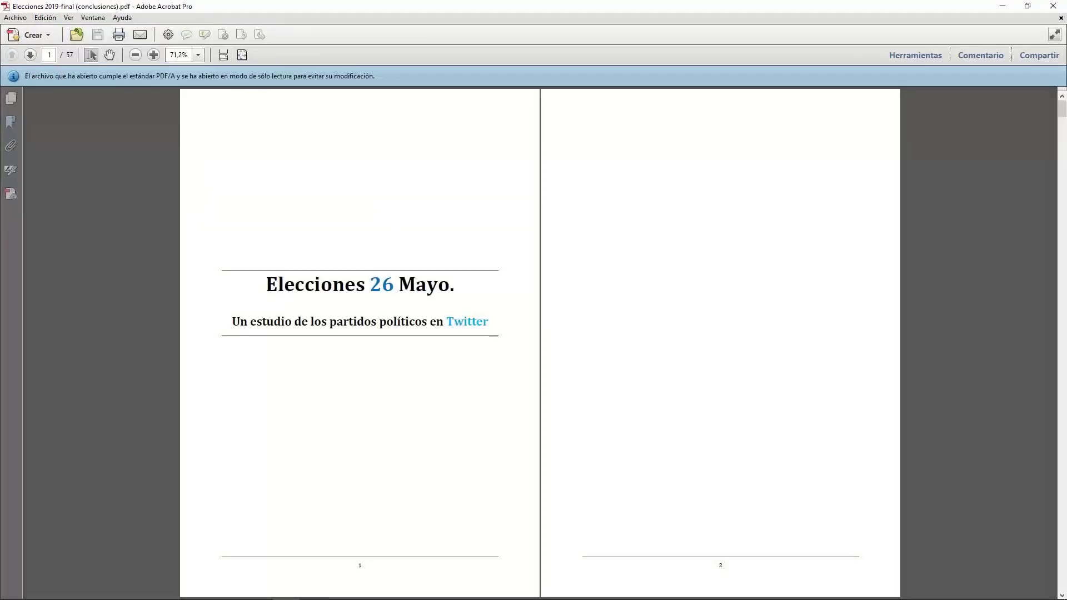
# - Review the report's contents and its party-by-party results, from the global topic tables through Bildu to Vox, with their charts and word clouds
pyautogui.scroll(-2, 1058, 125)
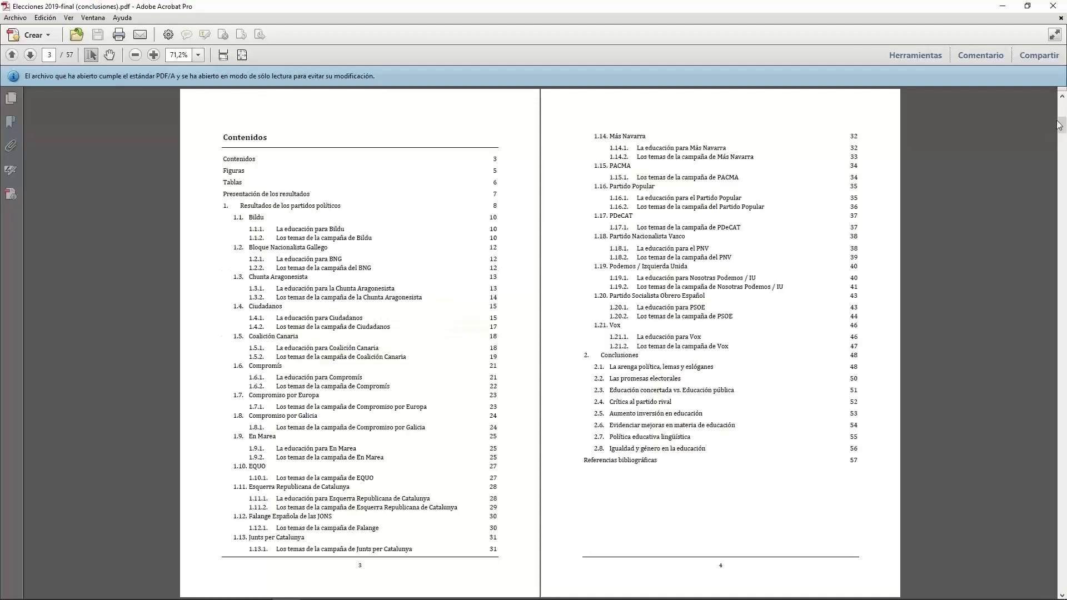
pyautogui.scroll(-2, 1058, 125)
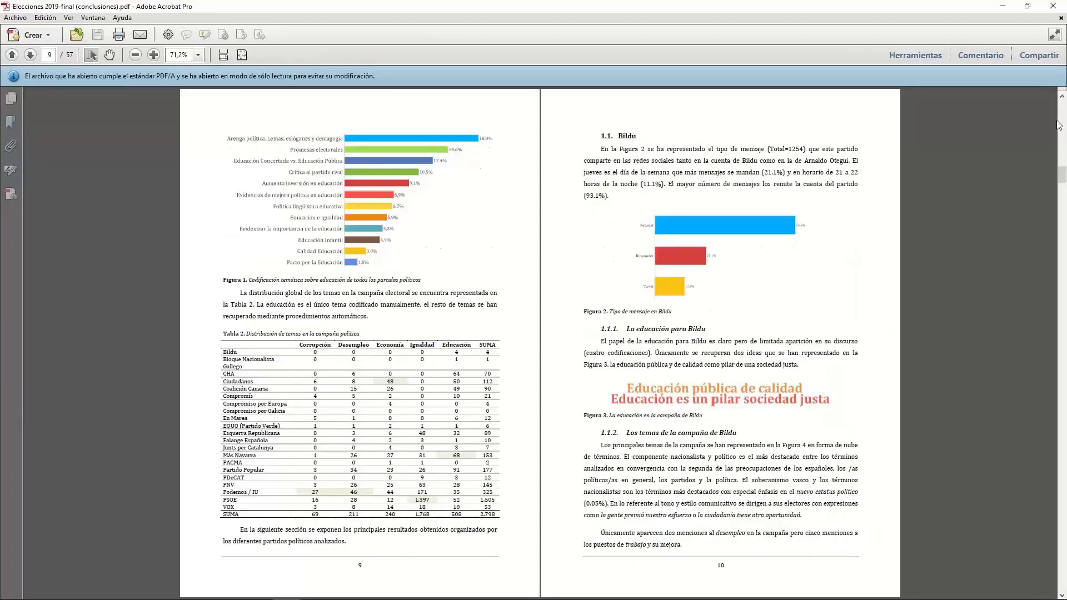
pyautogui.scroll(-1, 1058, 125)
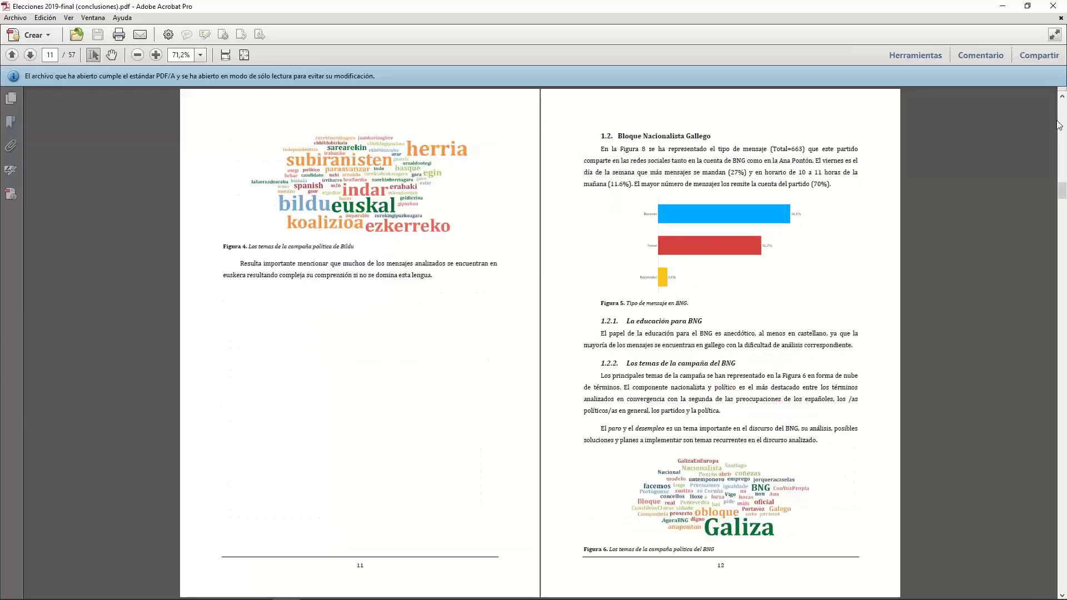
pyautogui.scroll(-1, 1058, 125)
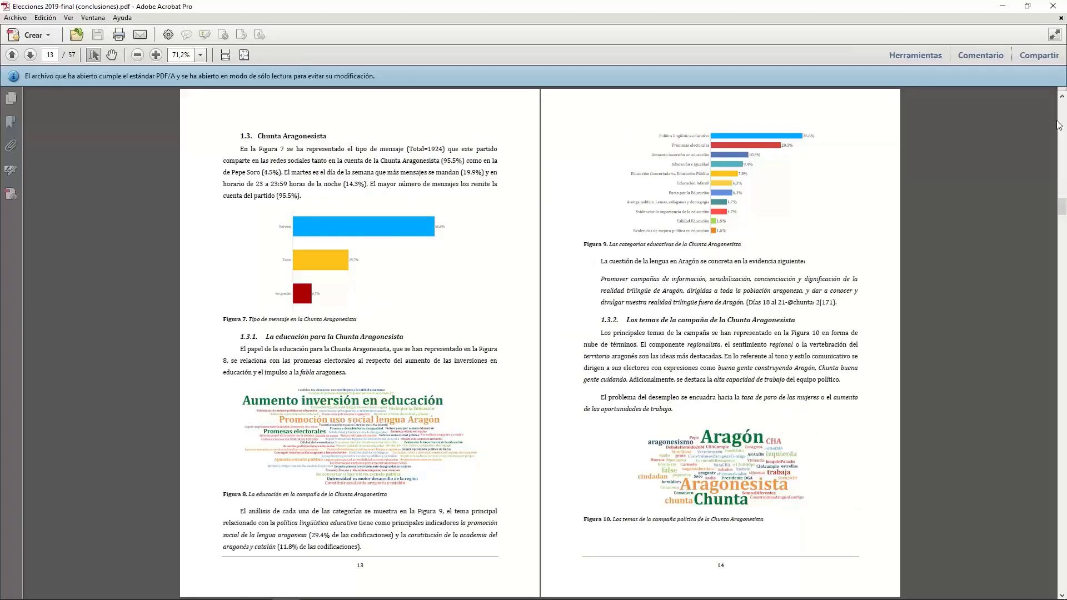
pyautogui.scroll(-1, 1059, 125)
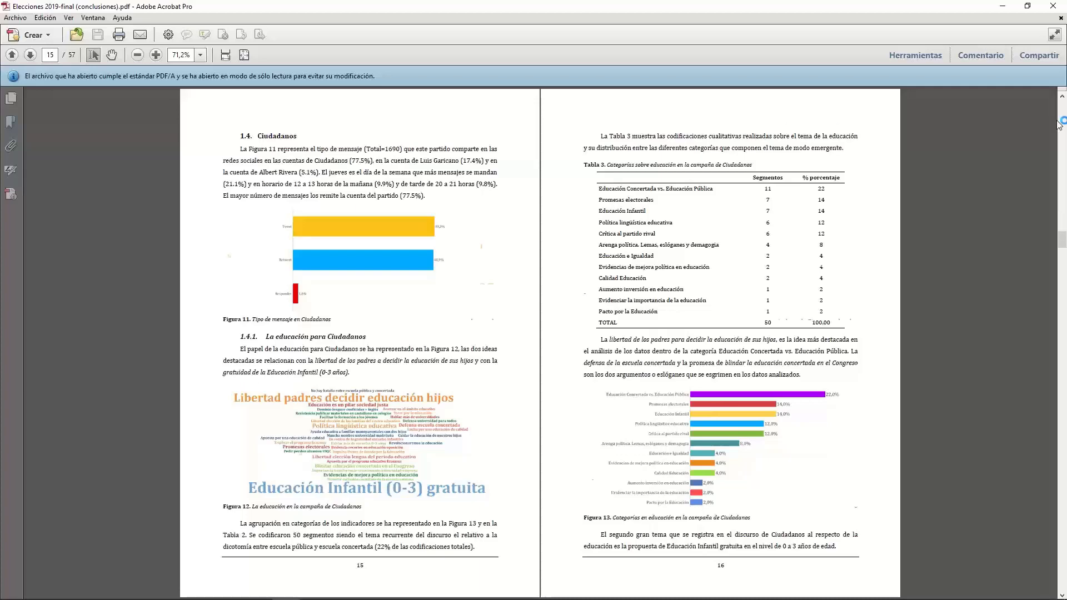
pyautogui.scroll(-1, 1058, 125)
pyautogui.scroll(-3, 1058, 125)
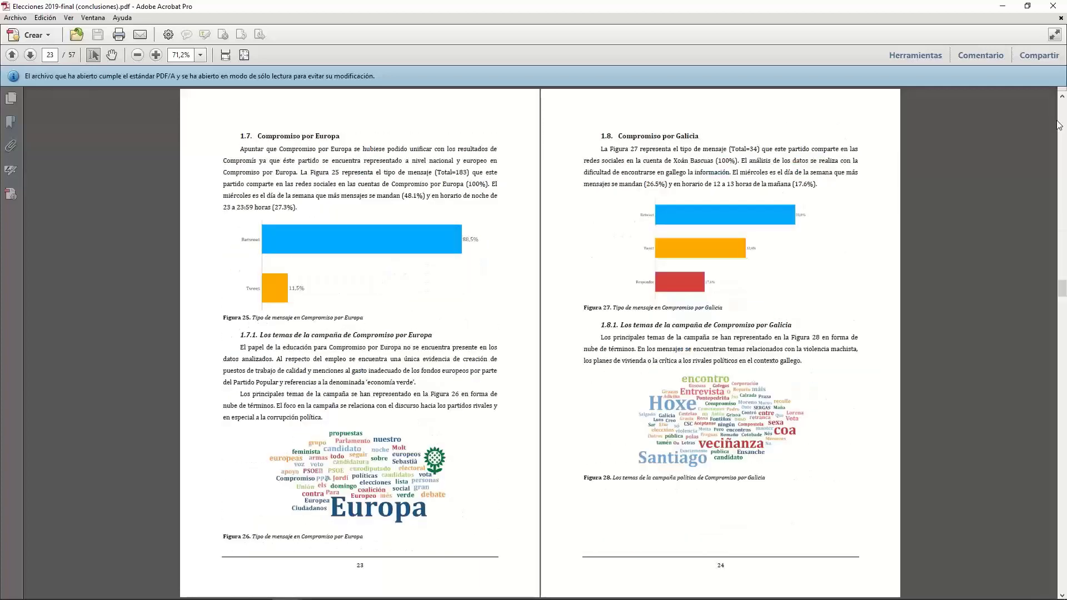
pyautogui.scroll(-1, 1058, 125)
pyautogui.scroll(-1, 1059, 125)
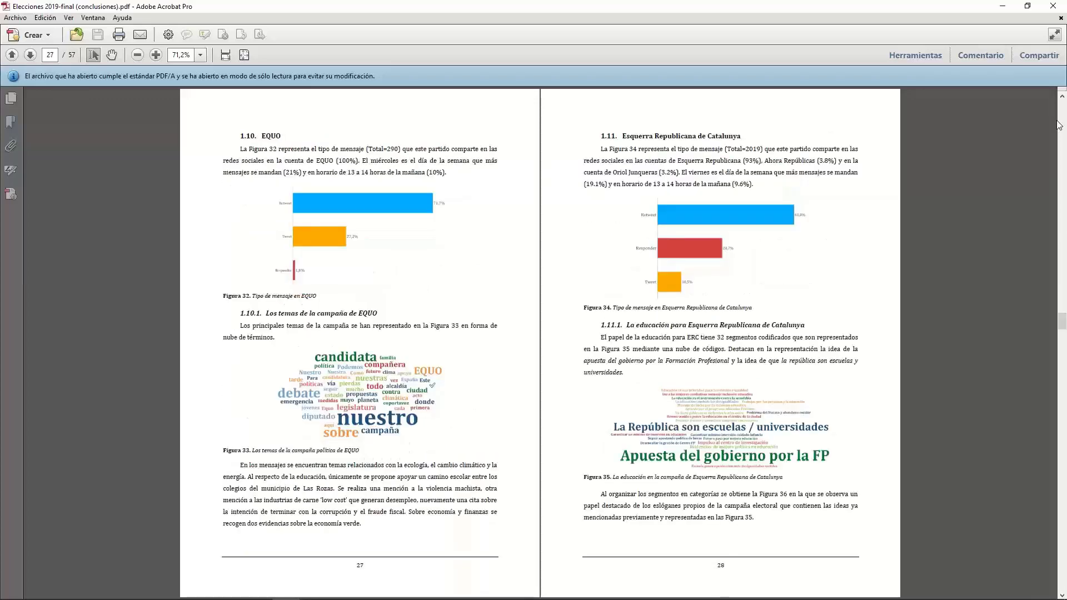
pyautogui.scroll(-1, 1059, 125)
pyautogui.scroll(-1, 1058, 125)
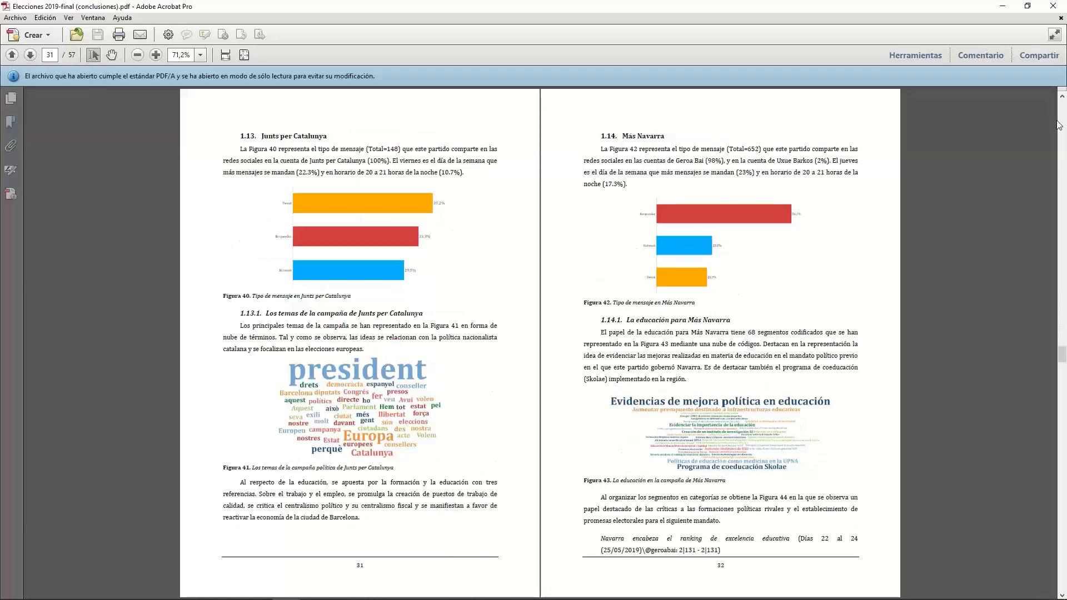
pyautogui.scroll(-2, 1059, 125)
pyautogui.scroll(-1, 1058, 125)
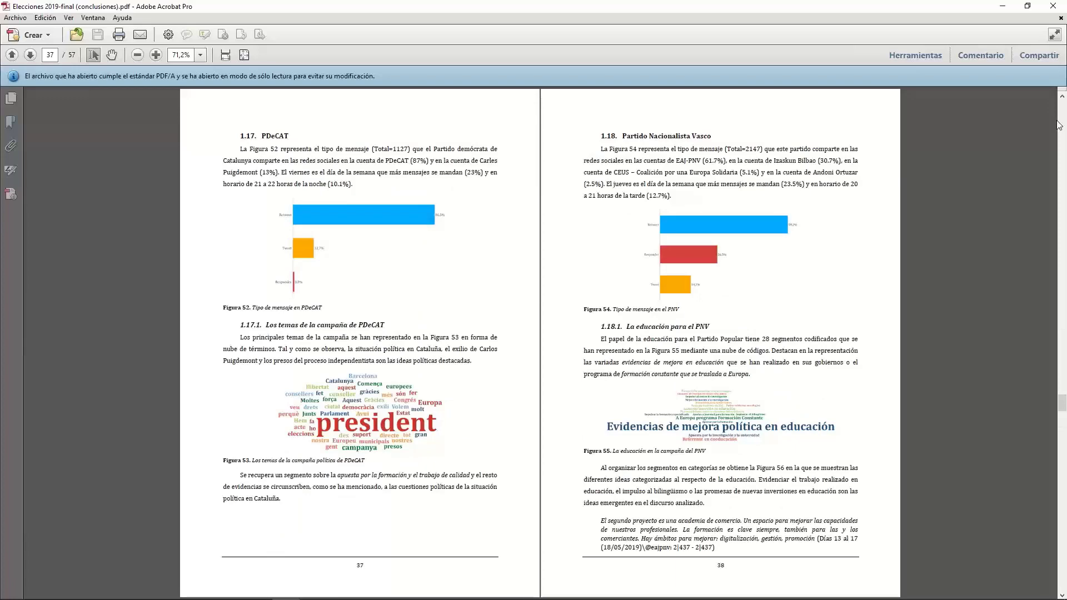
pyautogui.scroll(-1, 1058, 125)
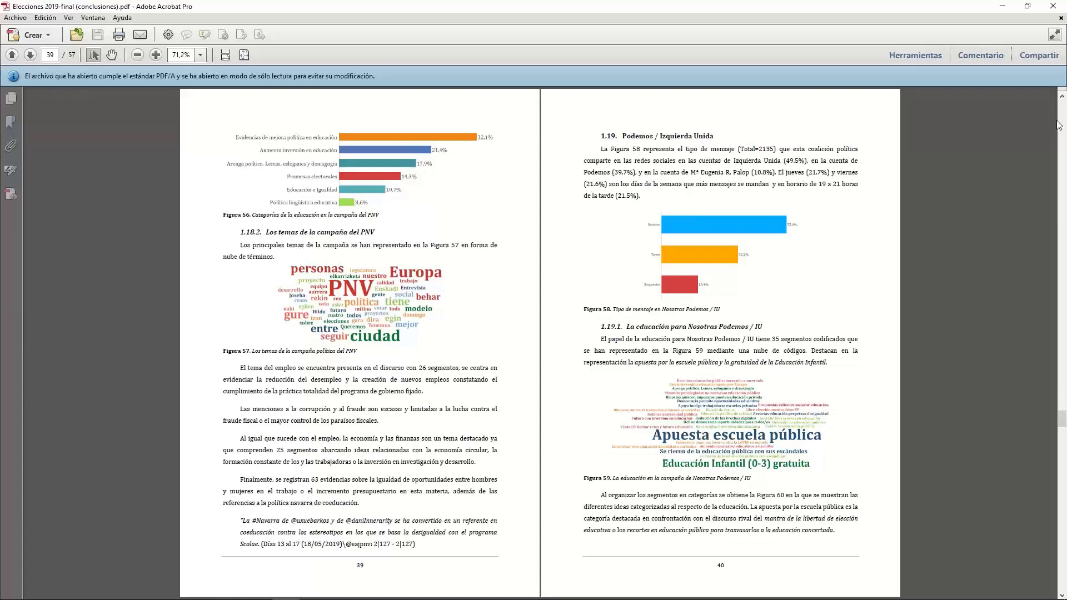
pyautogui.scroll(-2, 1058, 125)
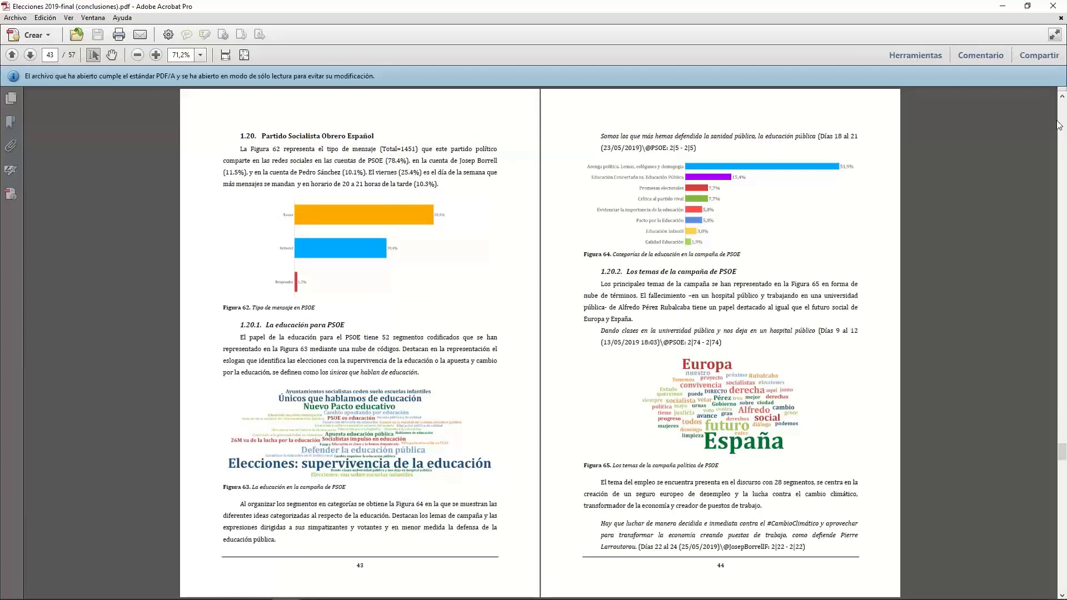
pyautogui.scroll(-1, 1058, 125)
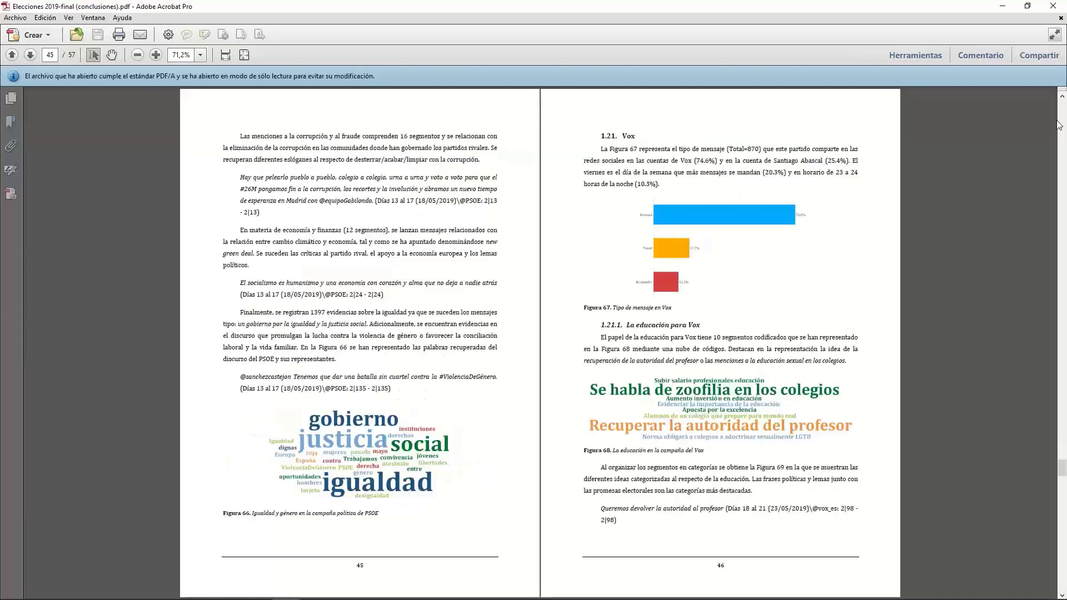
# - Review the report's Conclusiones section with its tables on slogans, electoral promises and education topics, and close the document
pyautogui.scroll(-1, 1058, 125)
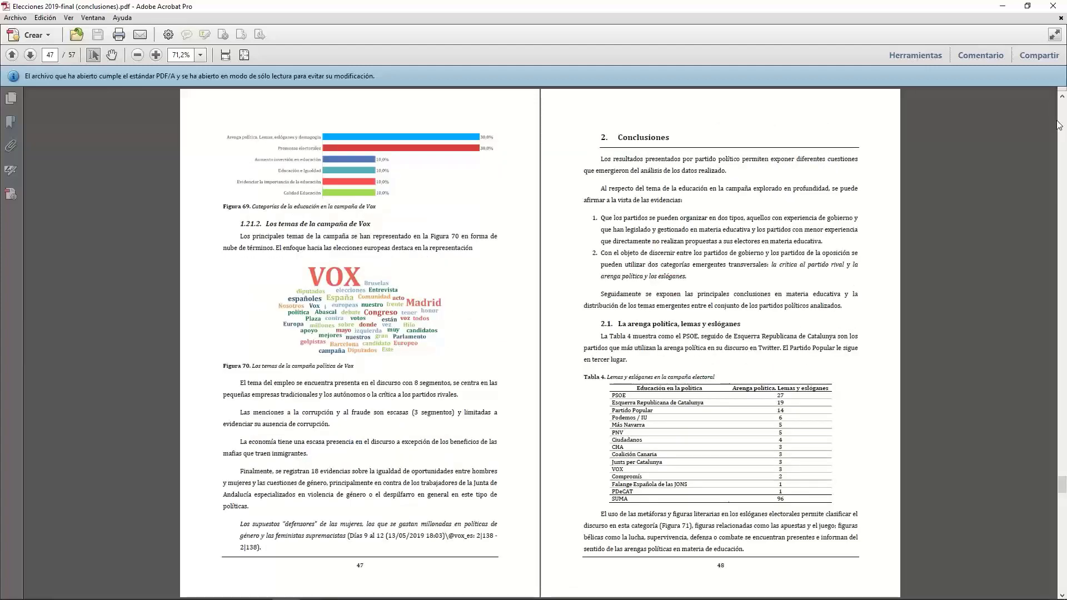
pyautogui.scroll(-1, 1058, 125)
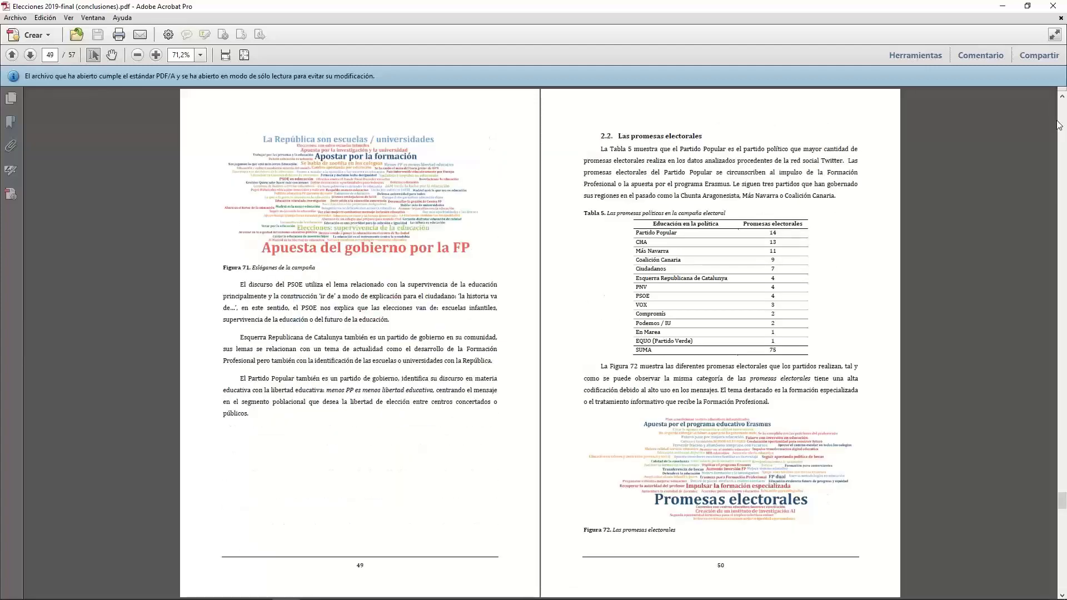
pyautogui.scroll(-1, 1058, 125)
pyautogui.scroll(-1, 1058, 125)
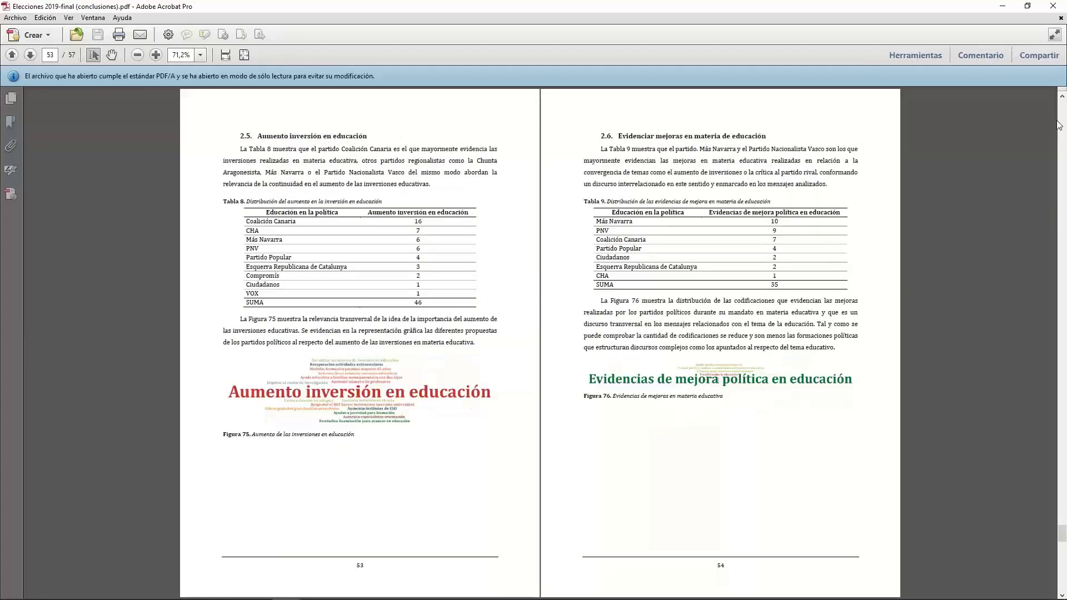
pyautogui.scroll(1, 1059, 125)
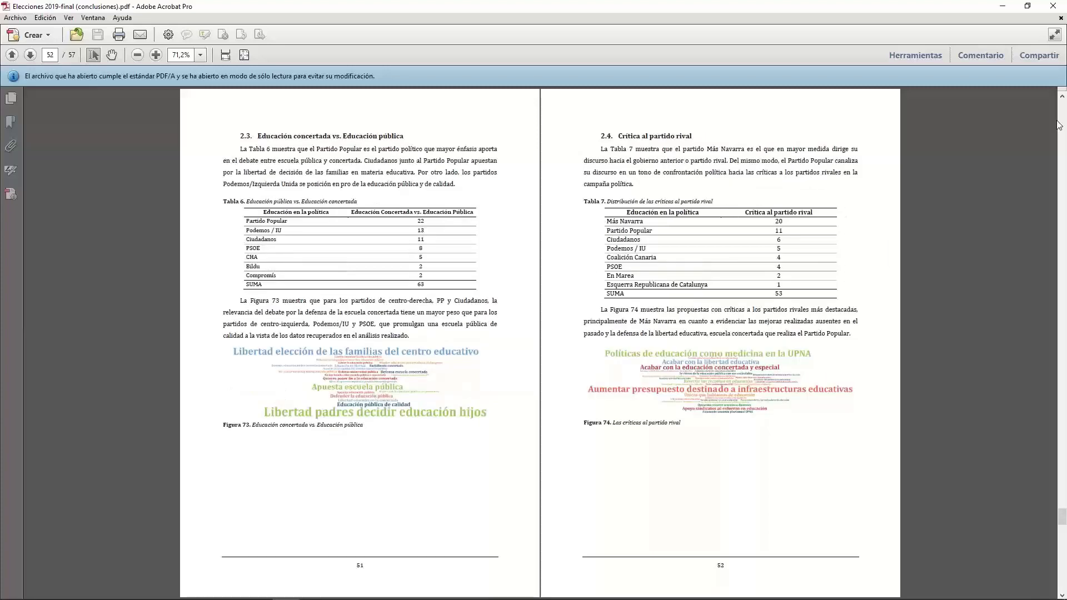
pyautogui.click(1051, 7)
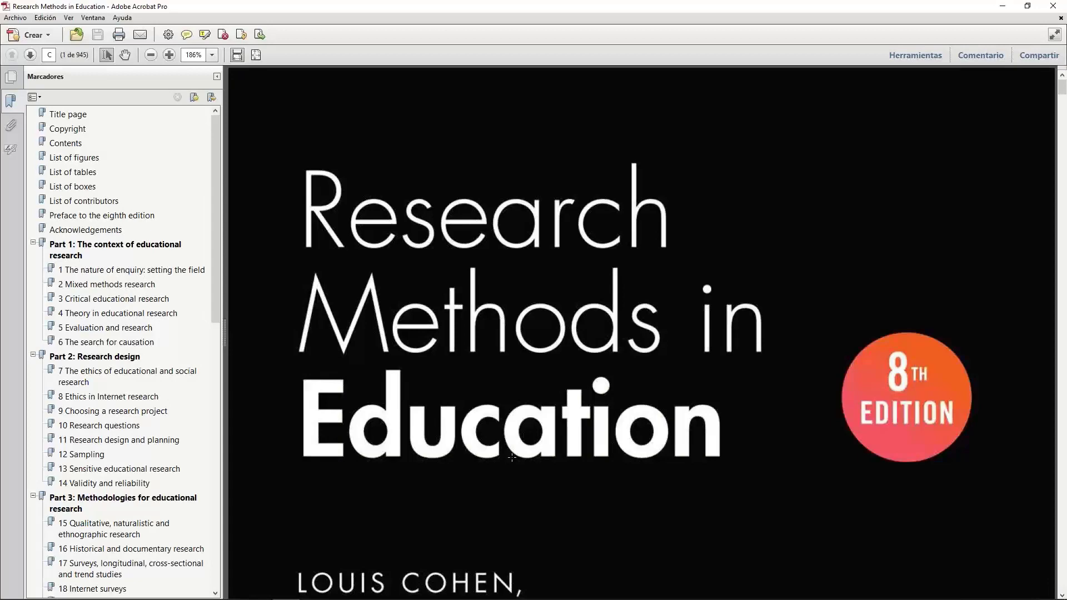
# - Look through the bookmarks of the Research Methods in Education PDF and open chapter 8, Ethics in Internet research
pyautogui.scroll(-4, 511, 457)
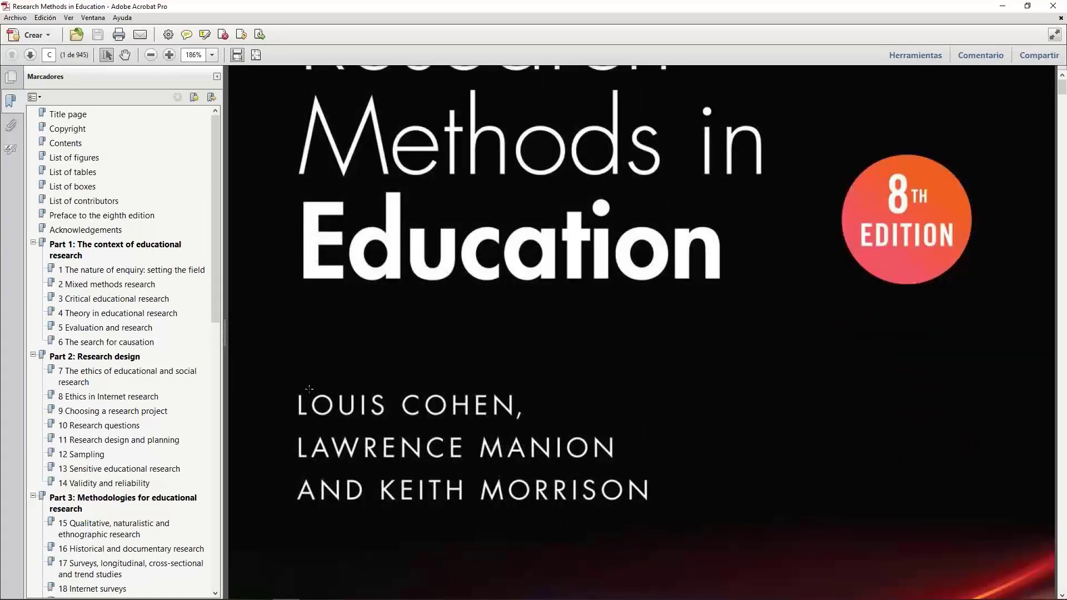
pyautogui.moveTo(214, 311); pyautogui.dragTo(215, 491)
pyautogui.moveTo(218, 351); pyautogui.dragTo(224, 451)
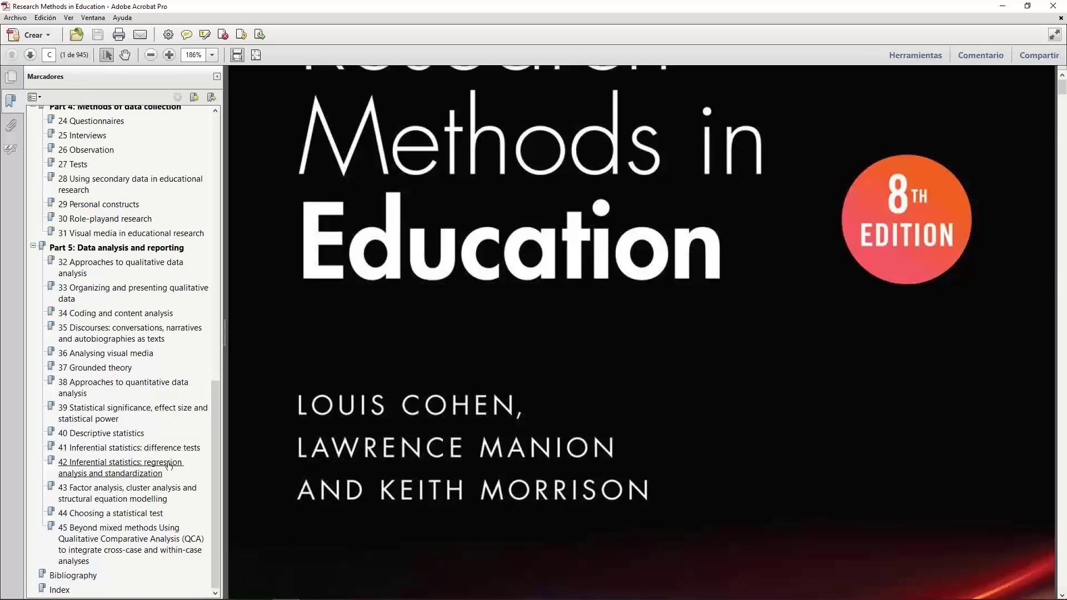
pyautogui.scroll(10, 166, 341)
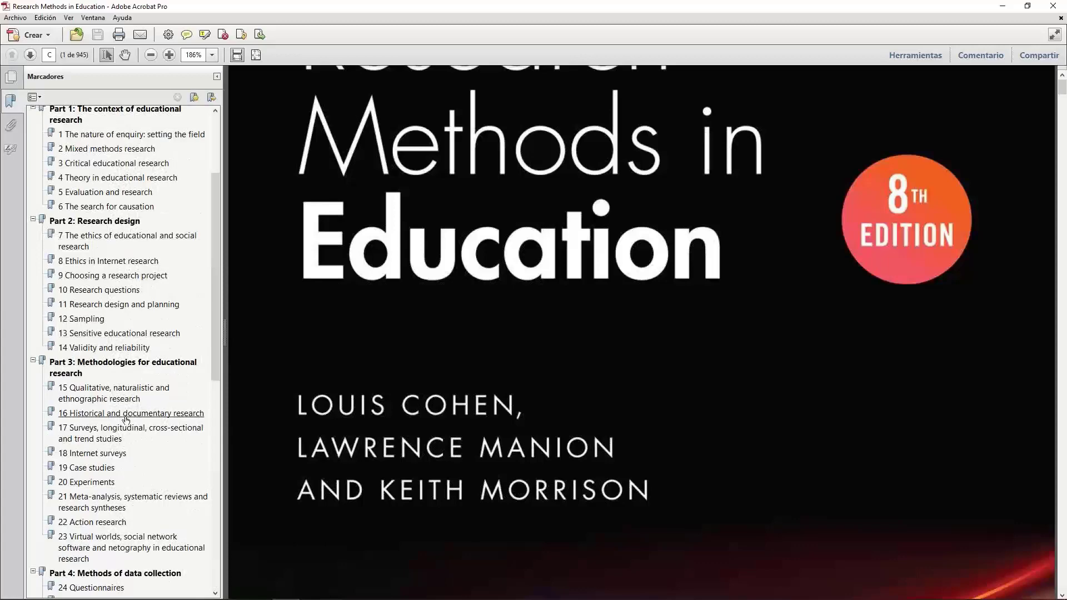
pyautogui.click(120, 262)
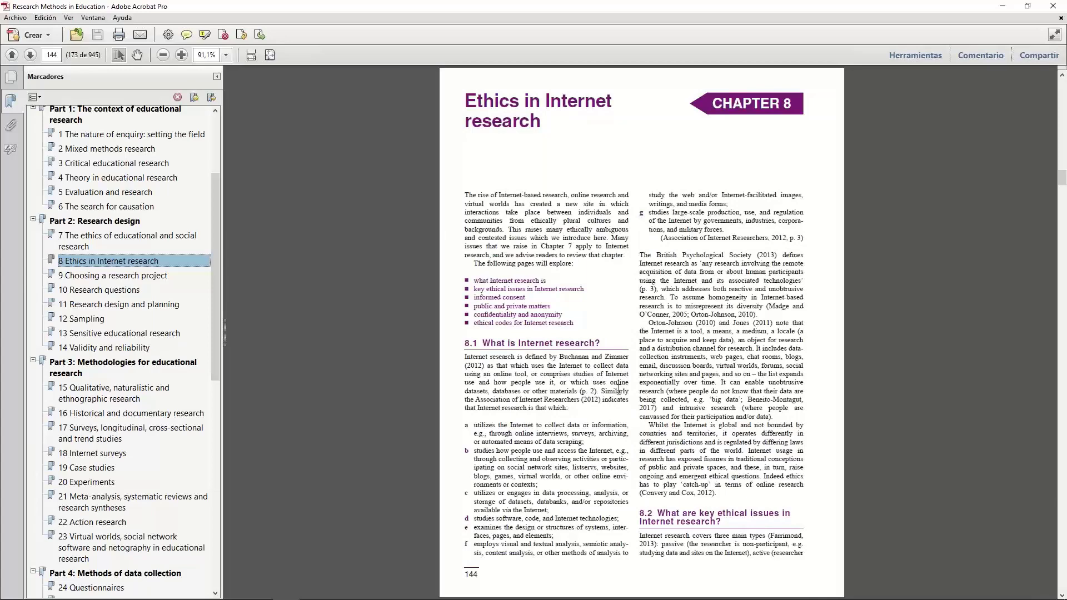
# - Fit the page to the window width and read chapter 8's overview, section 8.1 and the key ethical issues in section 8.2
pyautogui.click(252, 55)
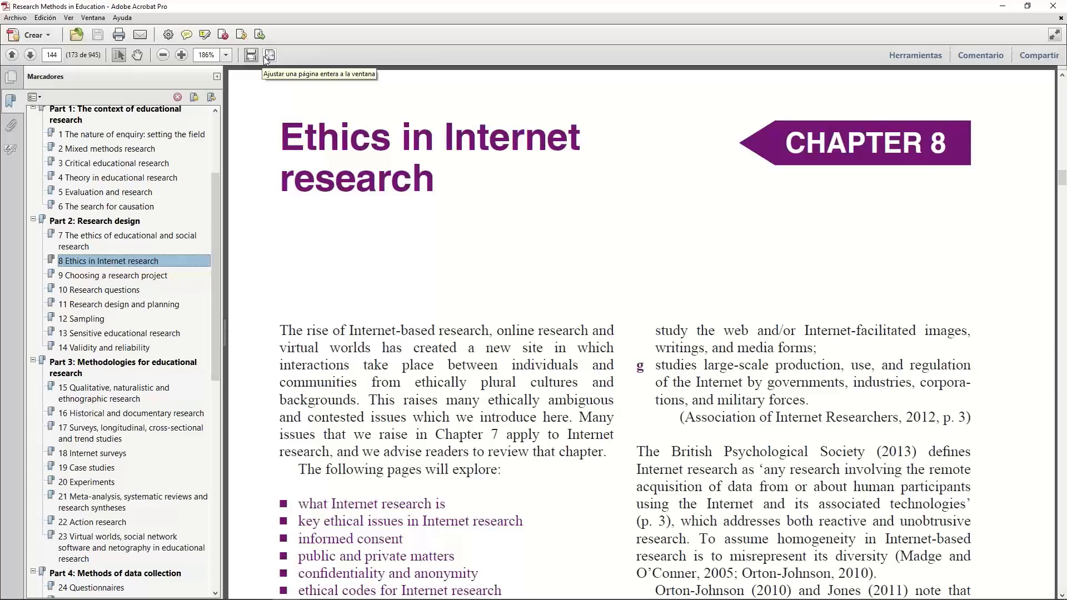
pyautogui.scroll(-10, 527, 304)
pyautogui.scroll(8, 524, 304)
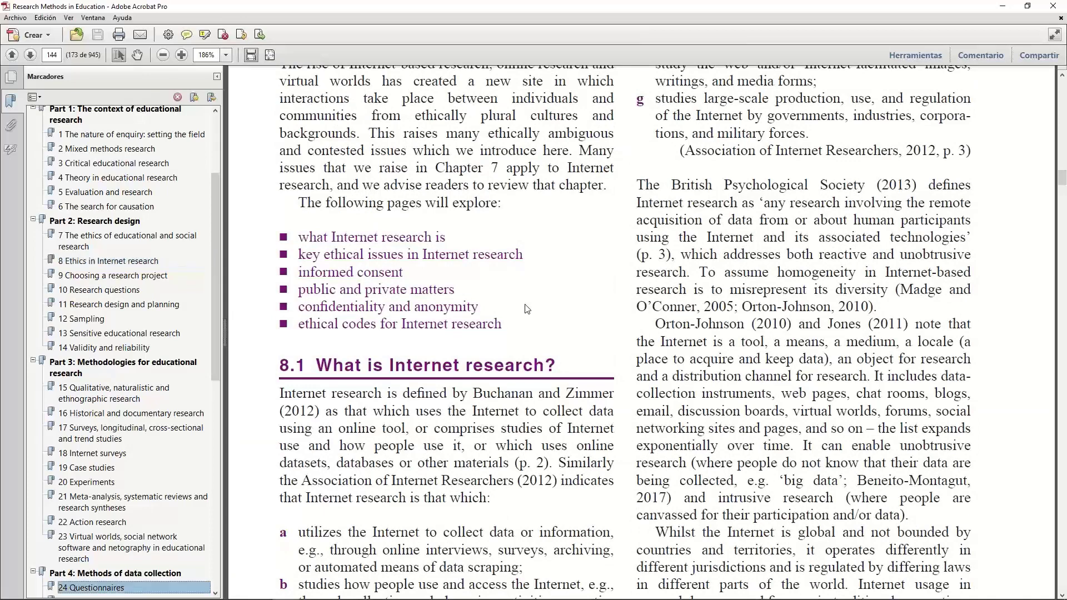
pyautogui.scroll(-10, 619, 222)
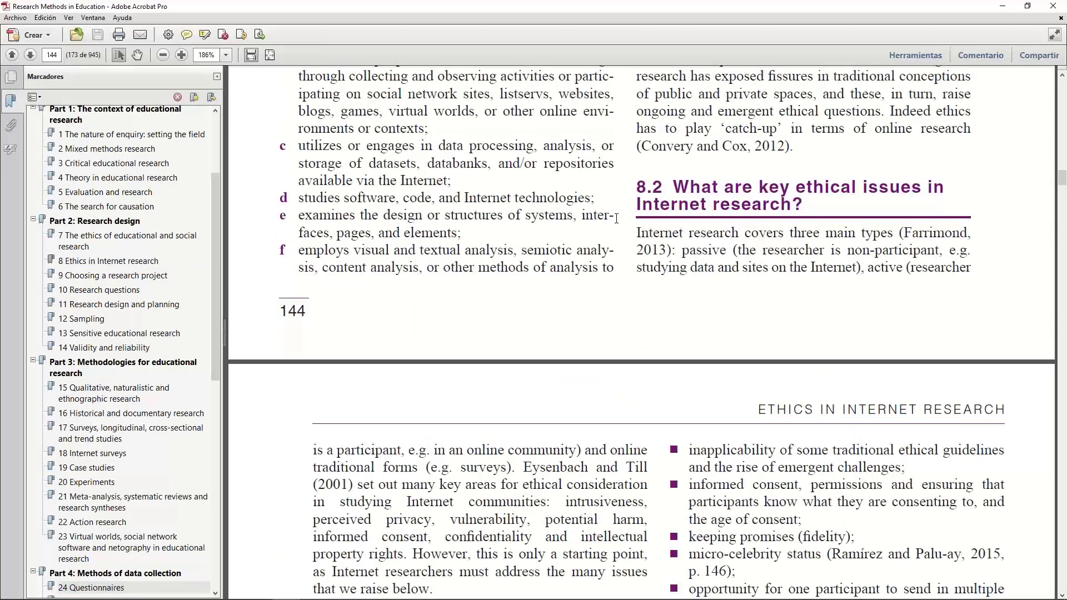
pyautogui.scroll(-10, 616, 219)
pyautogui.scroll(-4, 556, 220)
pyautogui.scroll(5, 546, 275)
pyautogui.scroll(4, 547, 275)
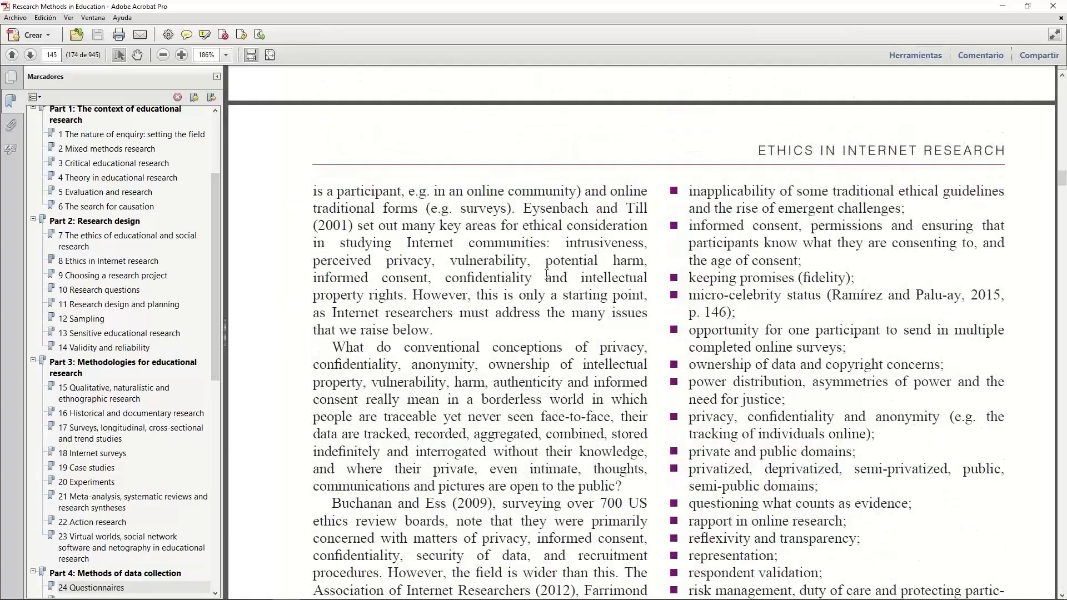
pyautogui.scroll(-5, 547, 275)
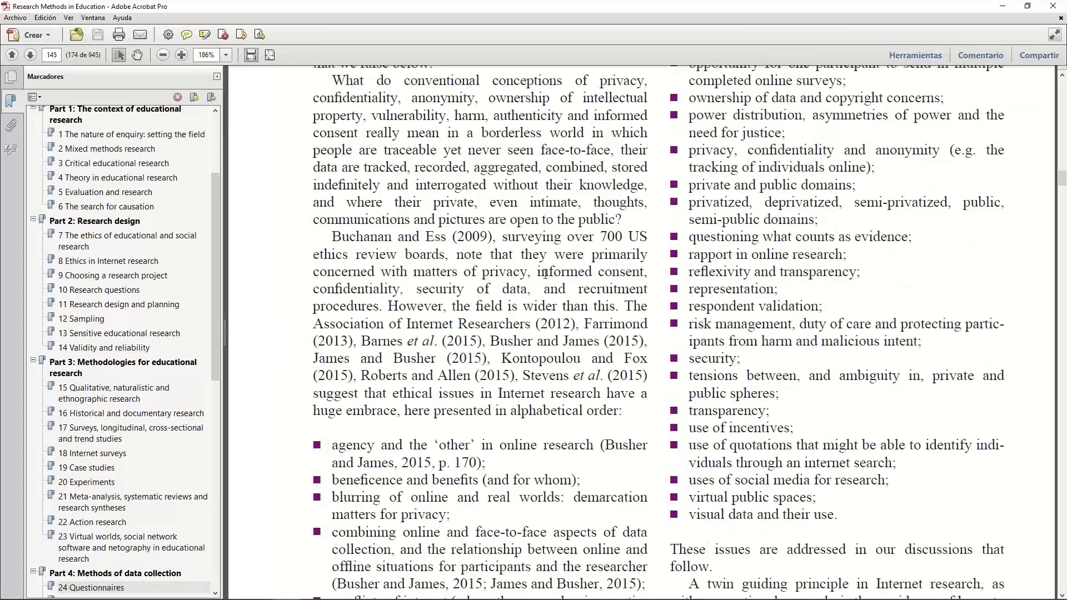
pyautogui.scroll(-7, 545, 272)
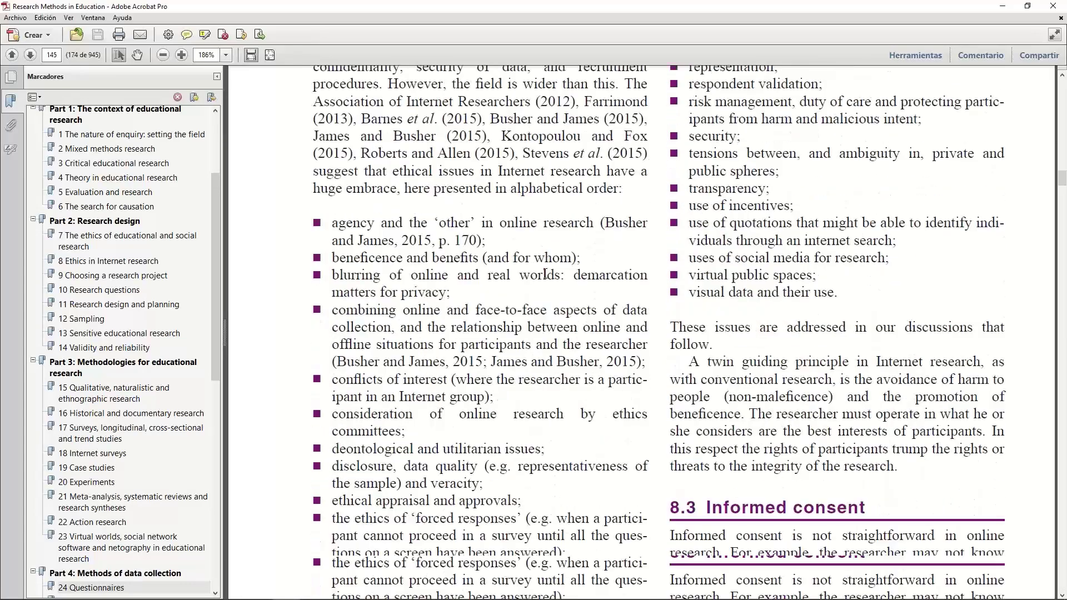
# - Read through section 8.3 Informed consent and section 8.4 Public and private matters
pyautogui.scroll(-9, 545, 273)
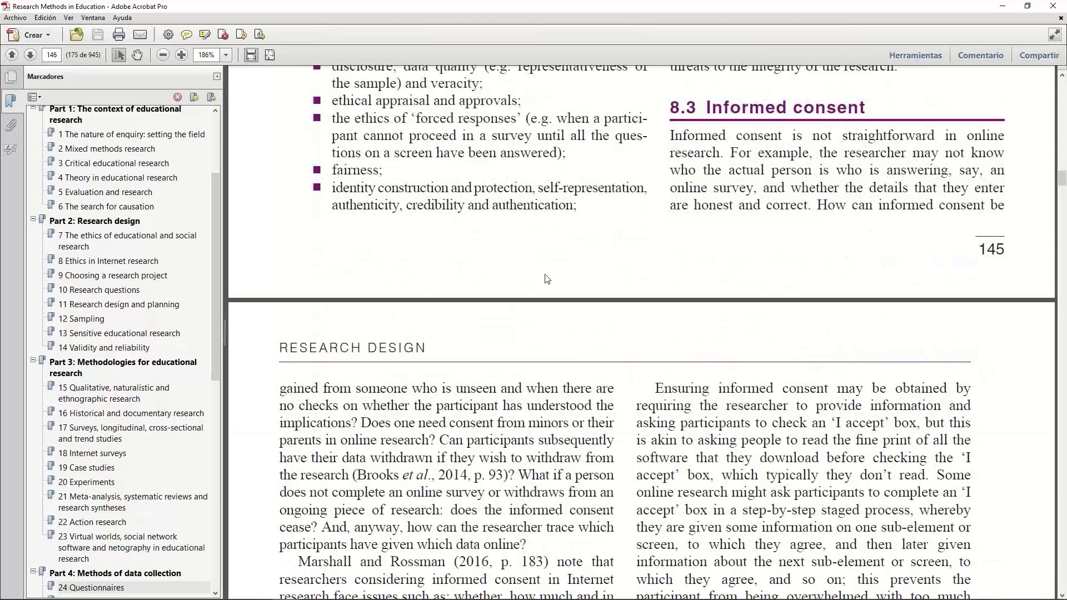
pyautogui.scroll(-2, 545, 272)
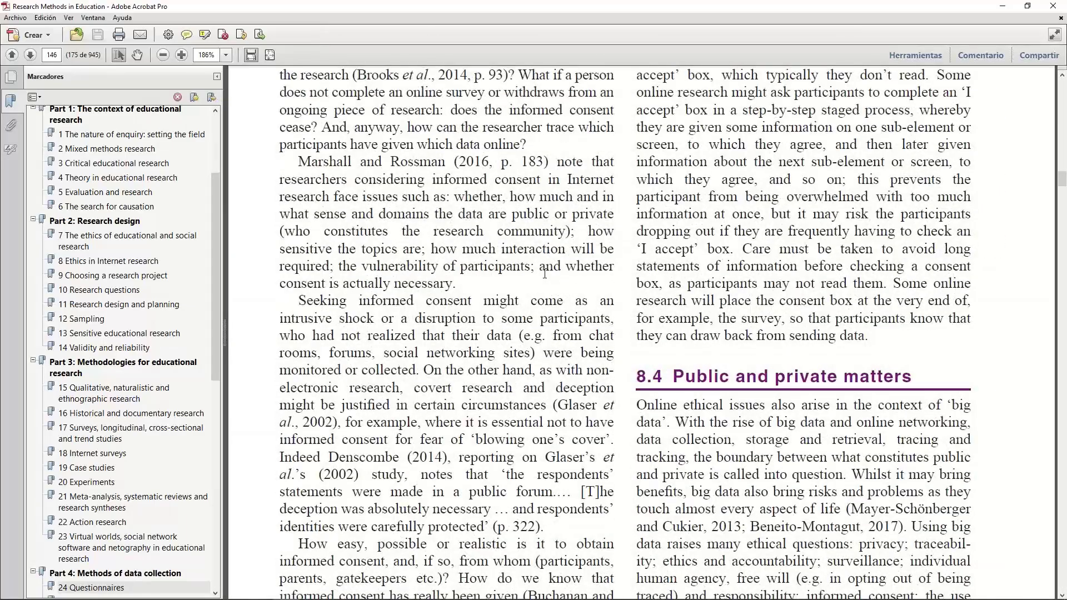
pyautogui.scroll(-9, 544, 273)
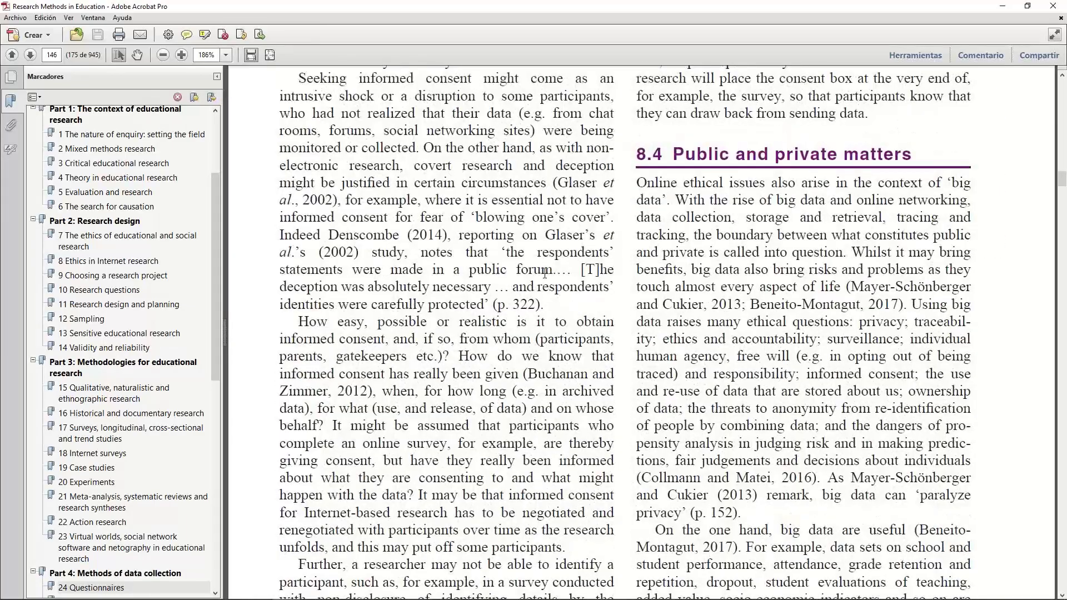
pyautogui.scroll(-7, 544, 273)
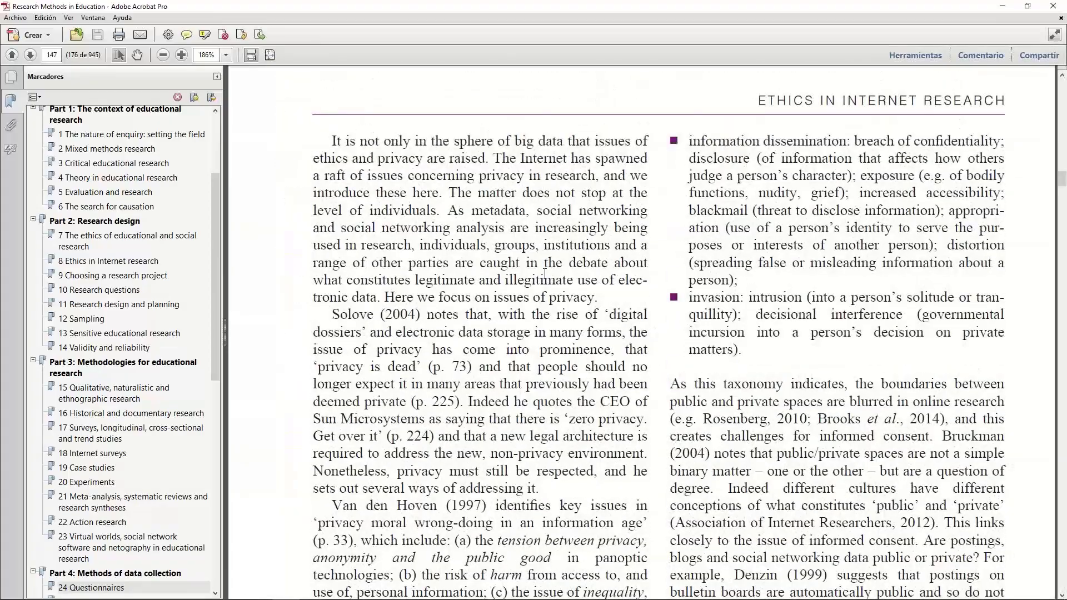
pyautogui.scroll(-2, 545, 272)
pyautogui.scroll(-15, 544, 273)
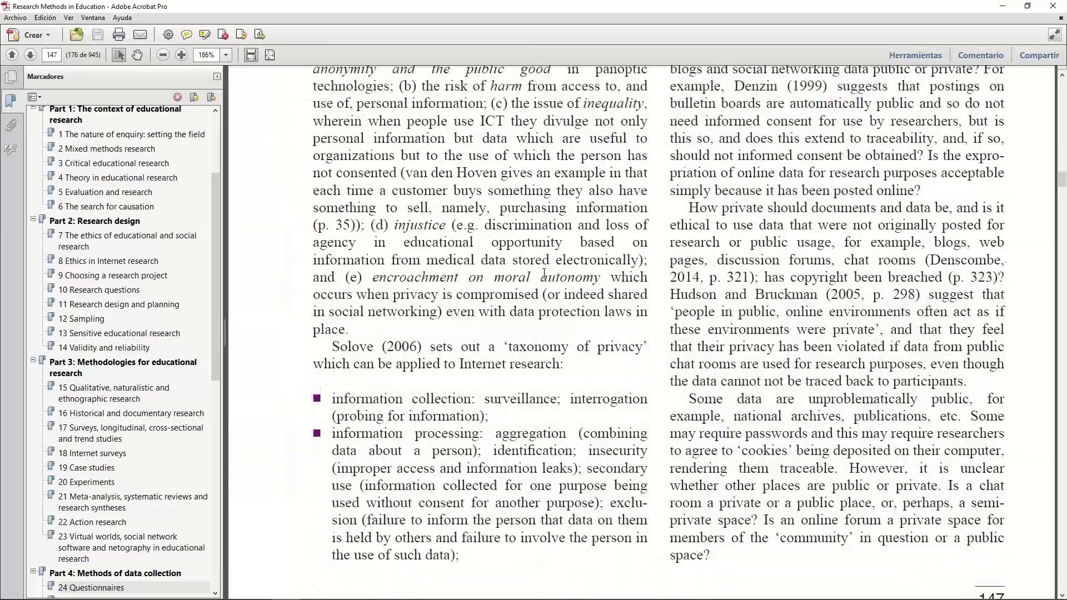
pyautogui.scroll(-10, 544, 273)
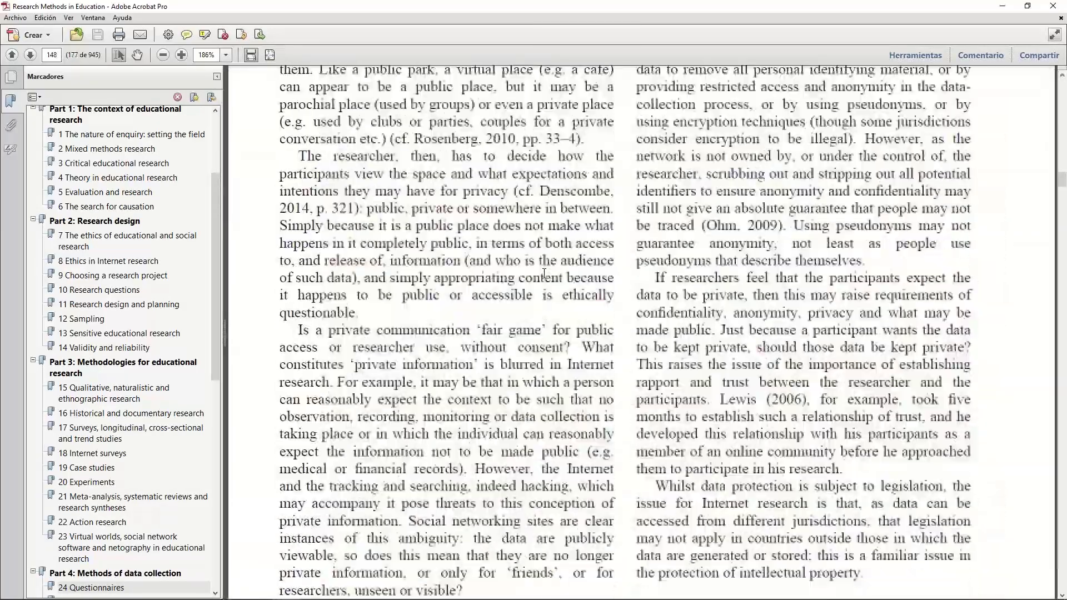
# - Review section 8.5 Confidentiality and anonymity and section 8.6 Ethical codes for Internet research
pyautogui.scroll(-3, 545, 272)
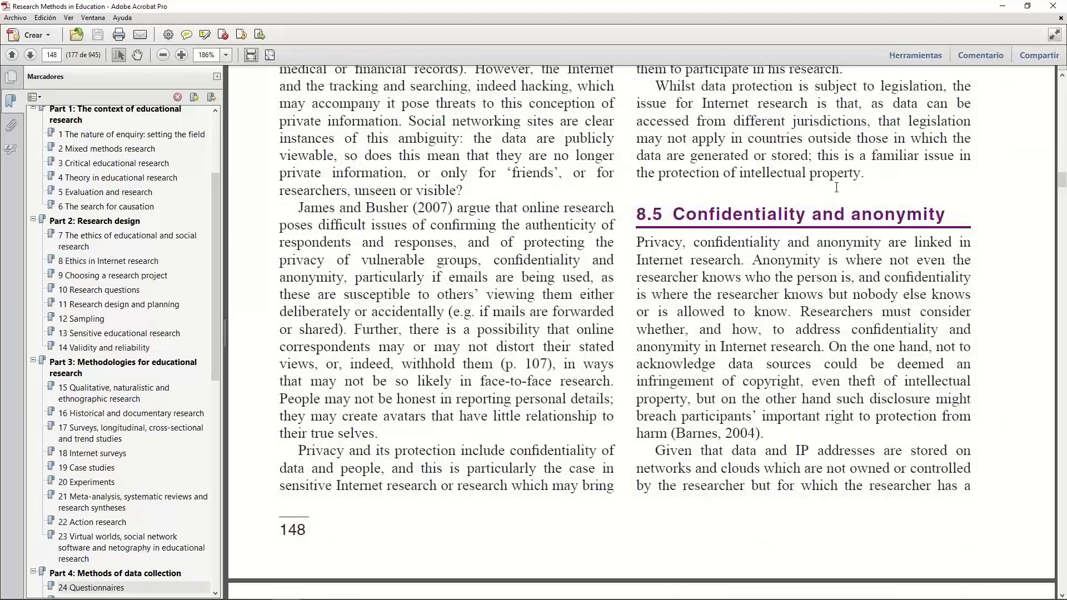
pyautogui.scroll(-10, 875, 123)
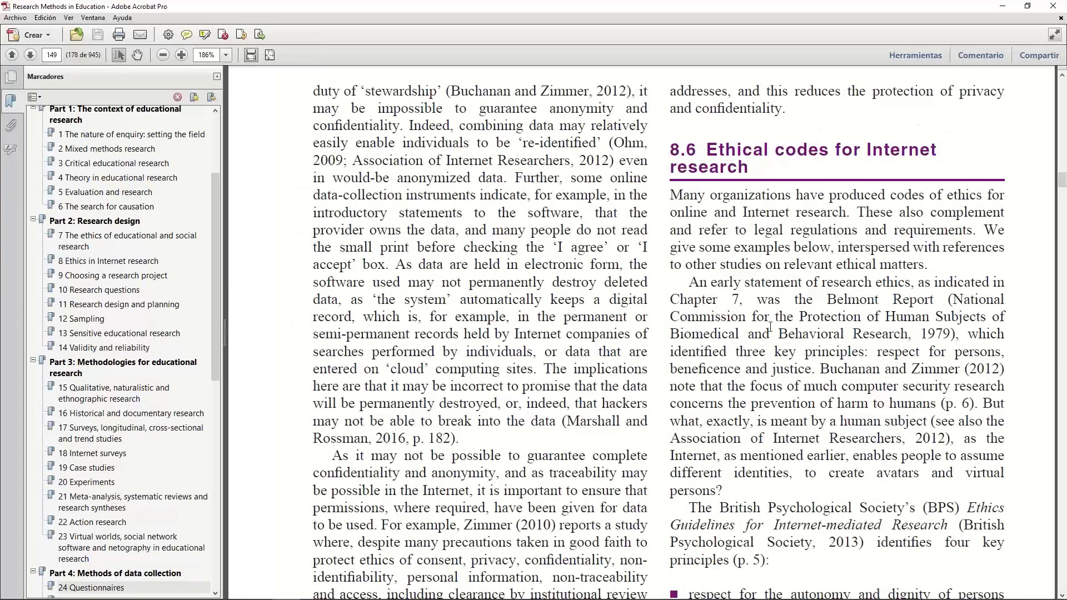
pyautogui.scroll(-6, 769, 321)
pyautogui.scroll(-15, 766, 318)
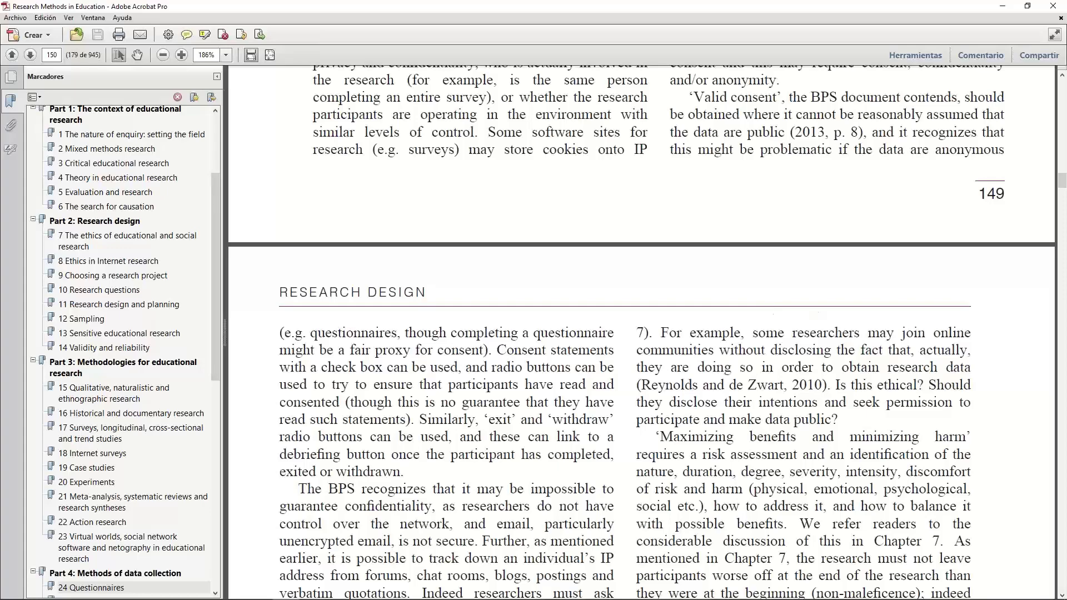
# - Return to the book's cover page and view its title, edition and authors
pyautogui.moveTo(1062, 182); pyautogui.dragTo(1062, 85)
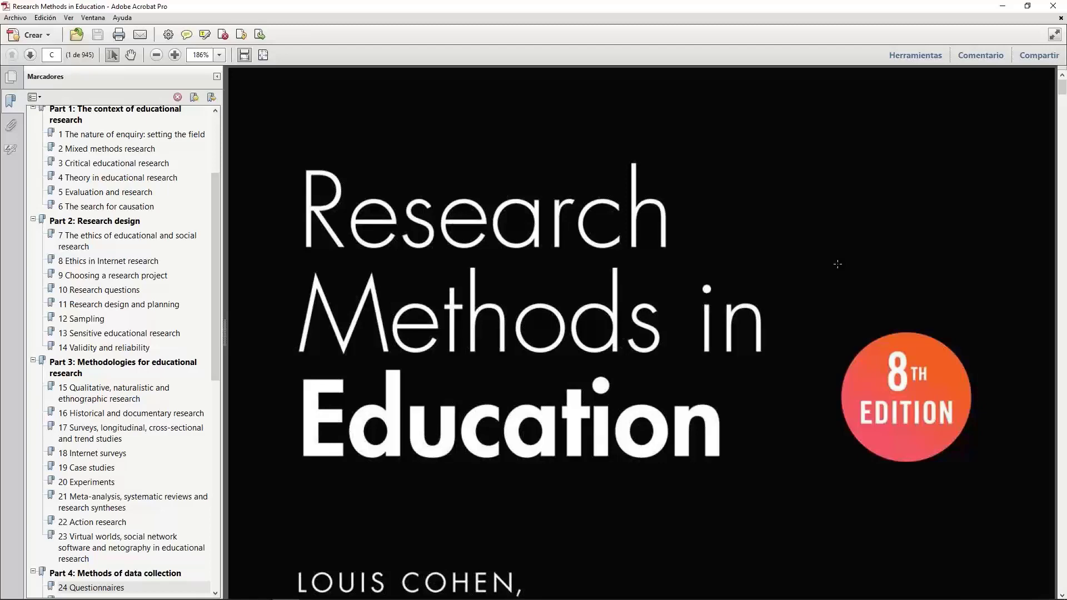
pyautogui.scroll(-4, 820, 253)
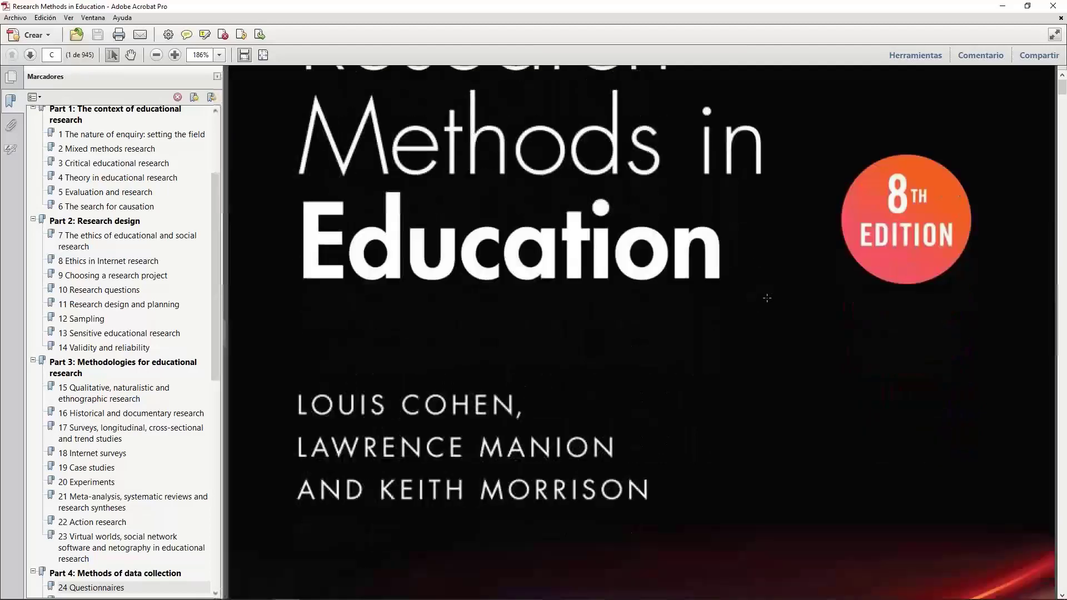